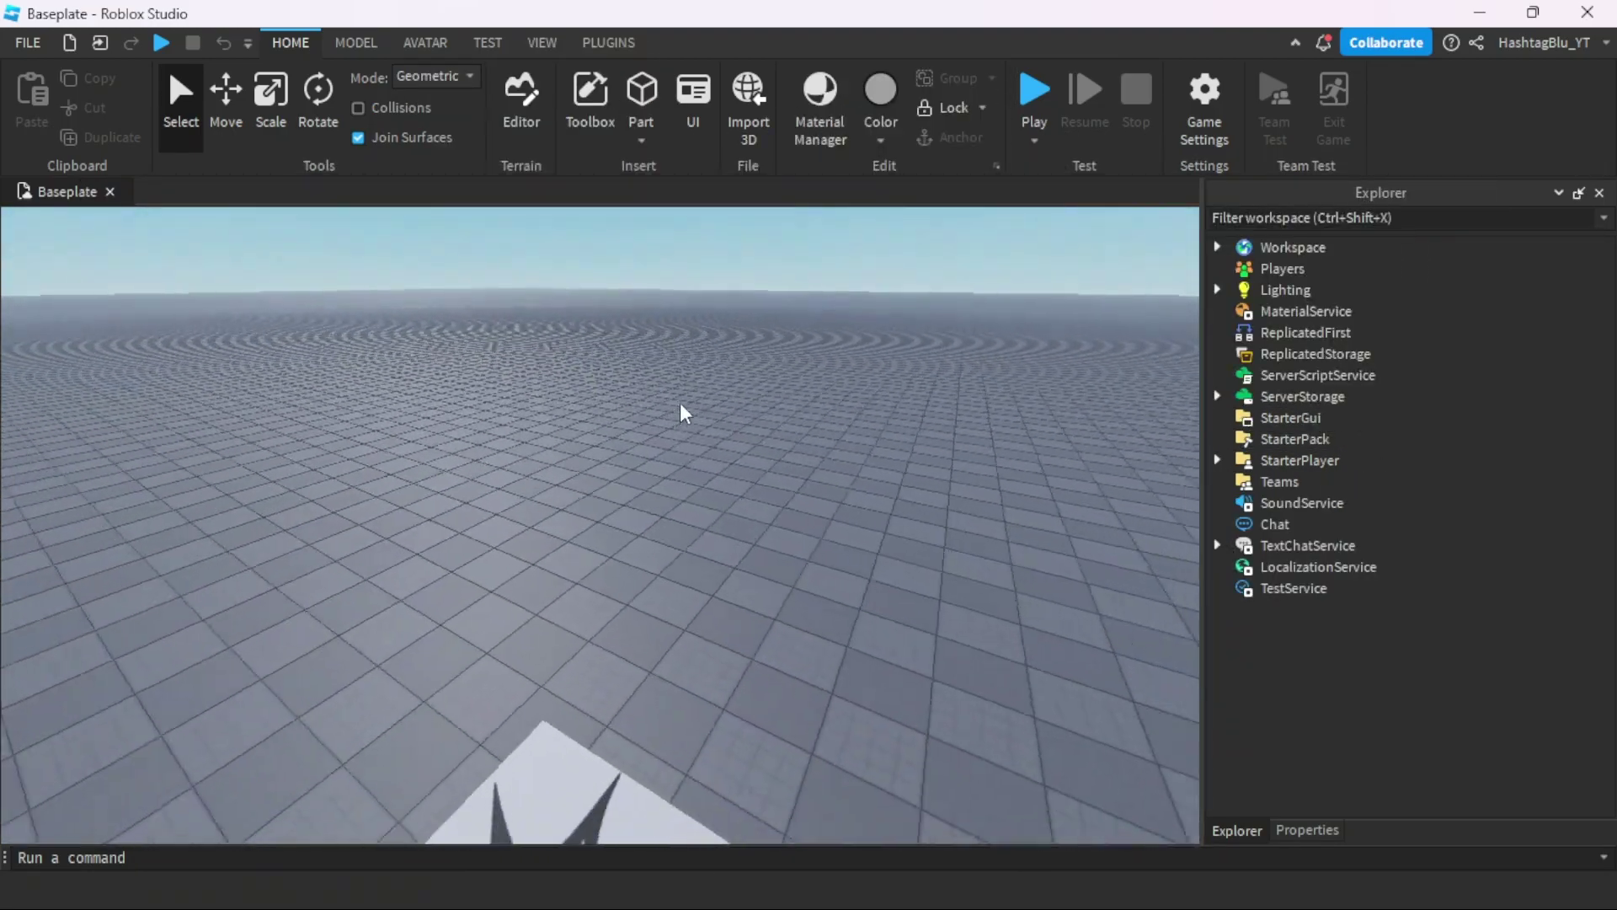
Orbit the viewport around the spawn plate and the empty baseplate.
right_drag(679, 403, 734, 461)
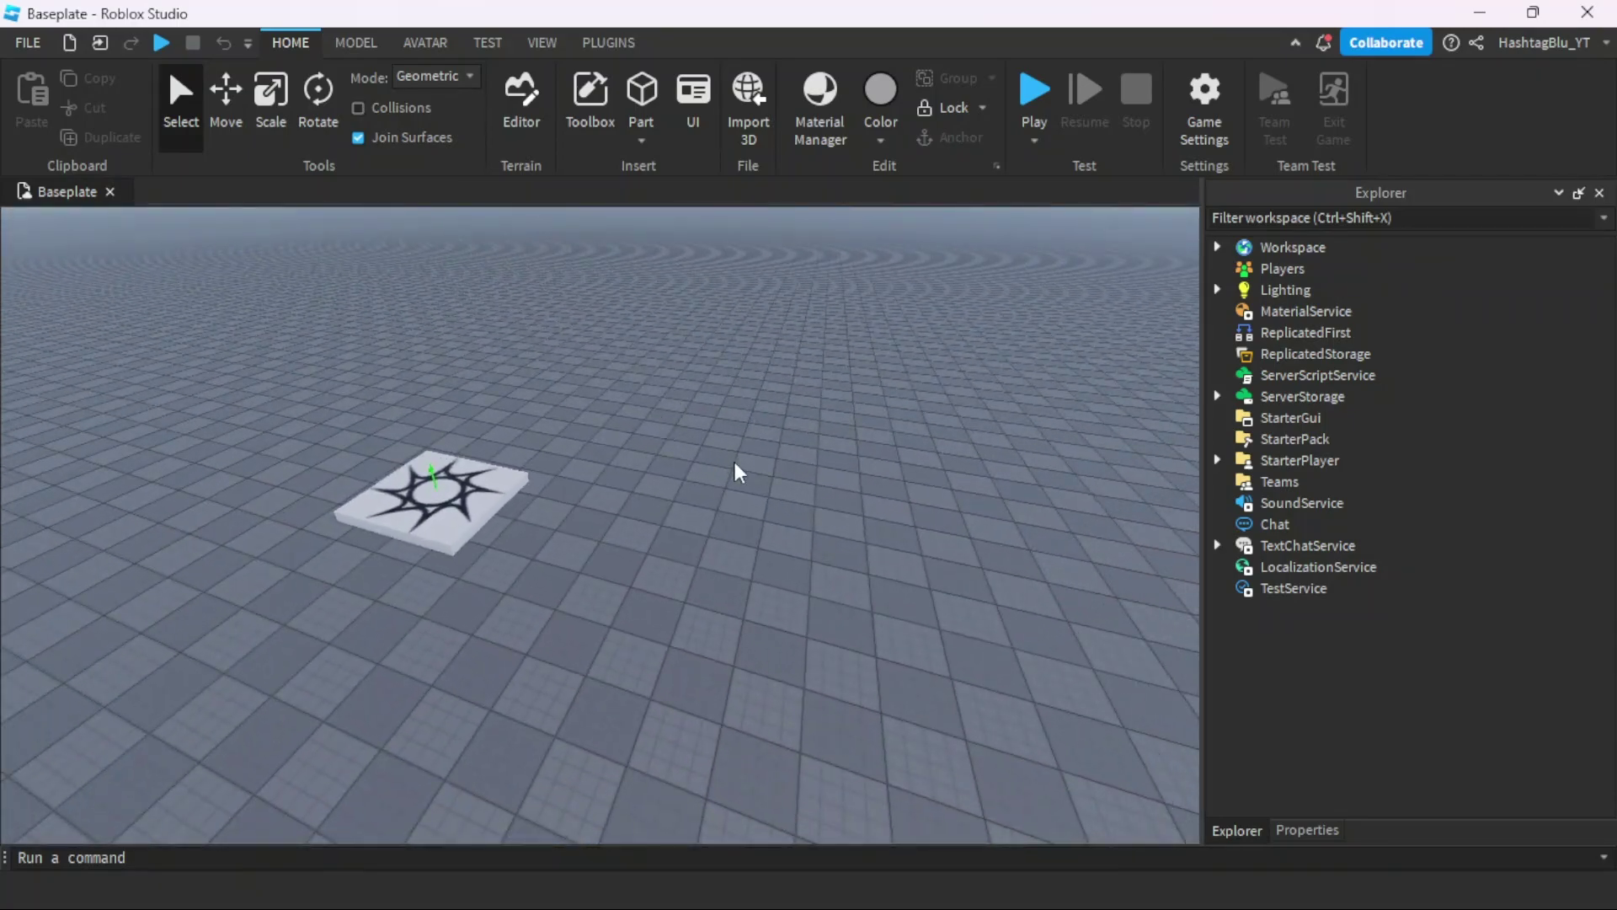
scroll(734, 462, up, 2)
right_drag(687, 436, 583, 388)
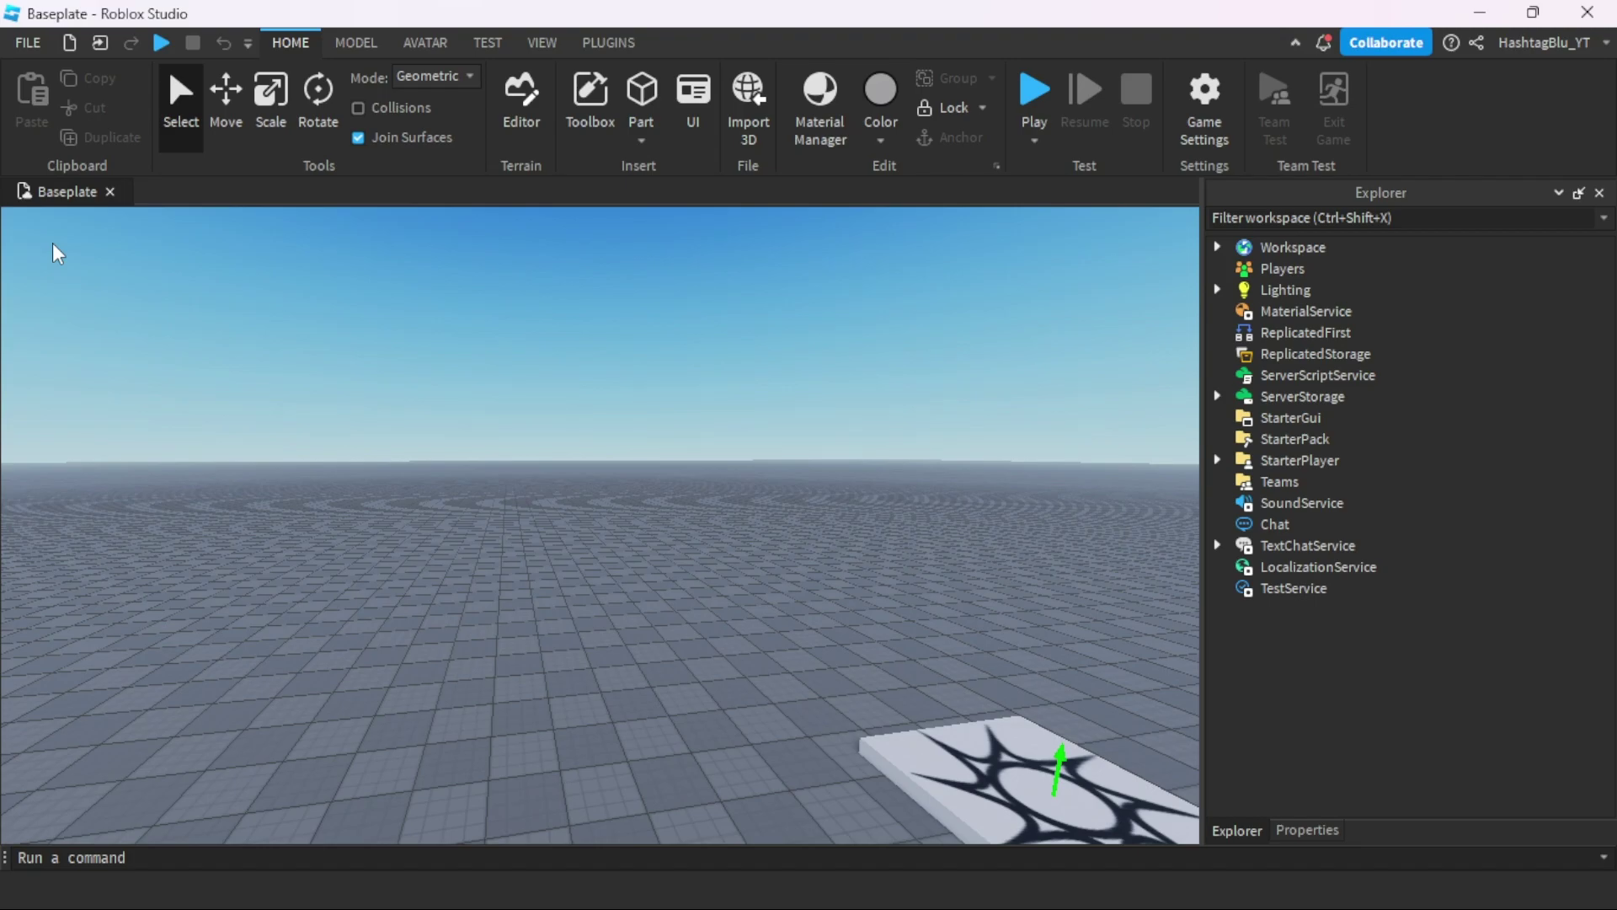
mouse_move(57, 244)
right_down()
mouse_move(215, 287)
mouse_move(239, 259)
right_up()
scroll(263, 297, down, 10)
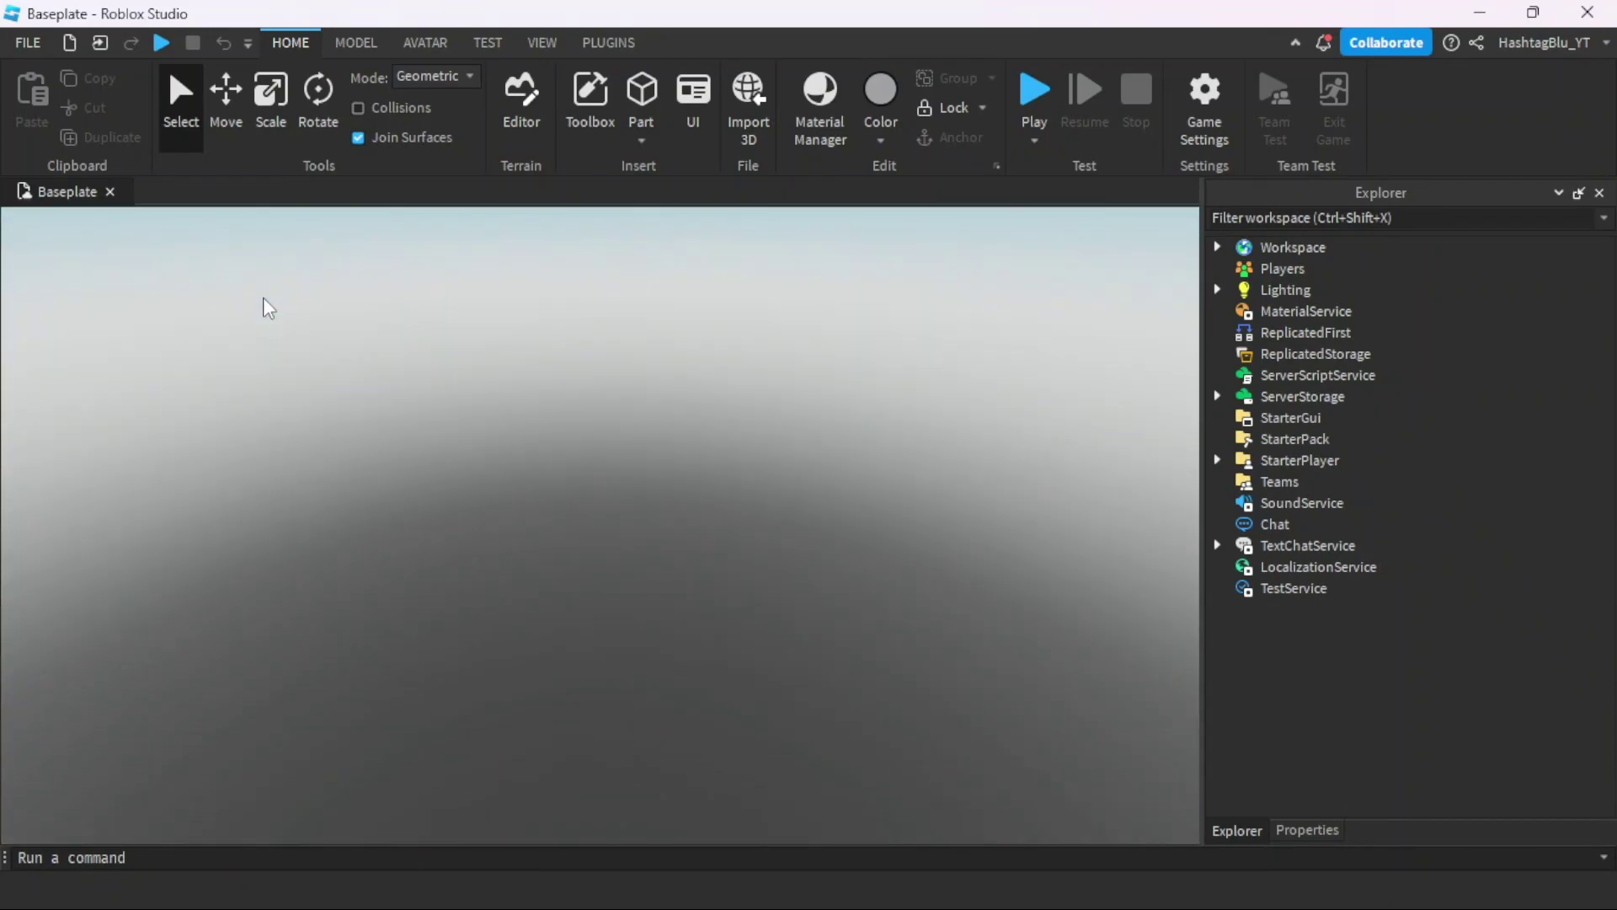
scroll(263, 296, up, 8)
scroll(264, 297, up, 4)
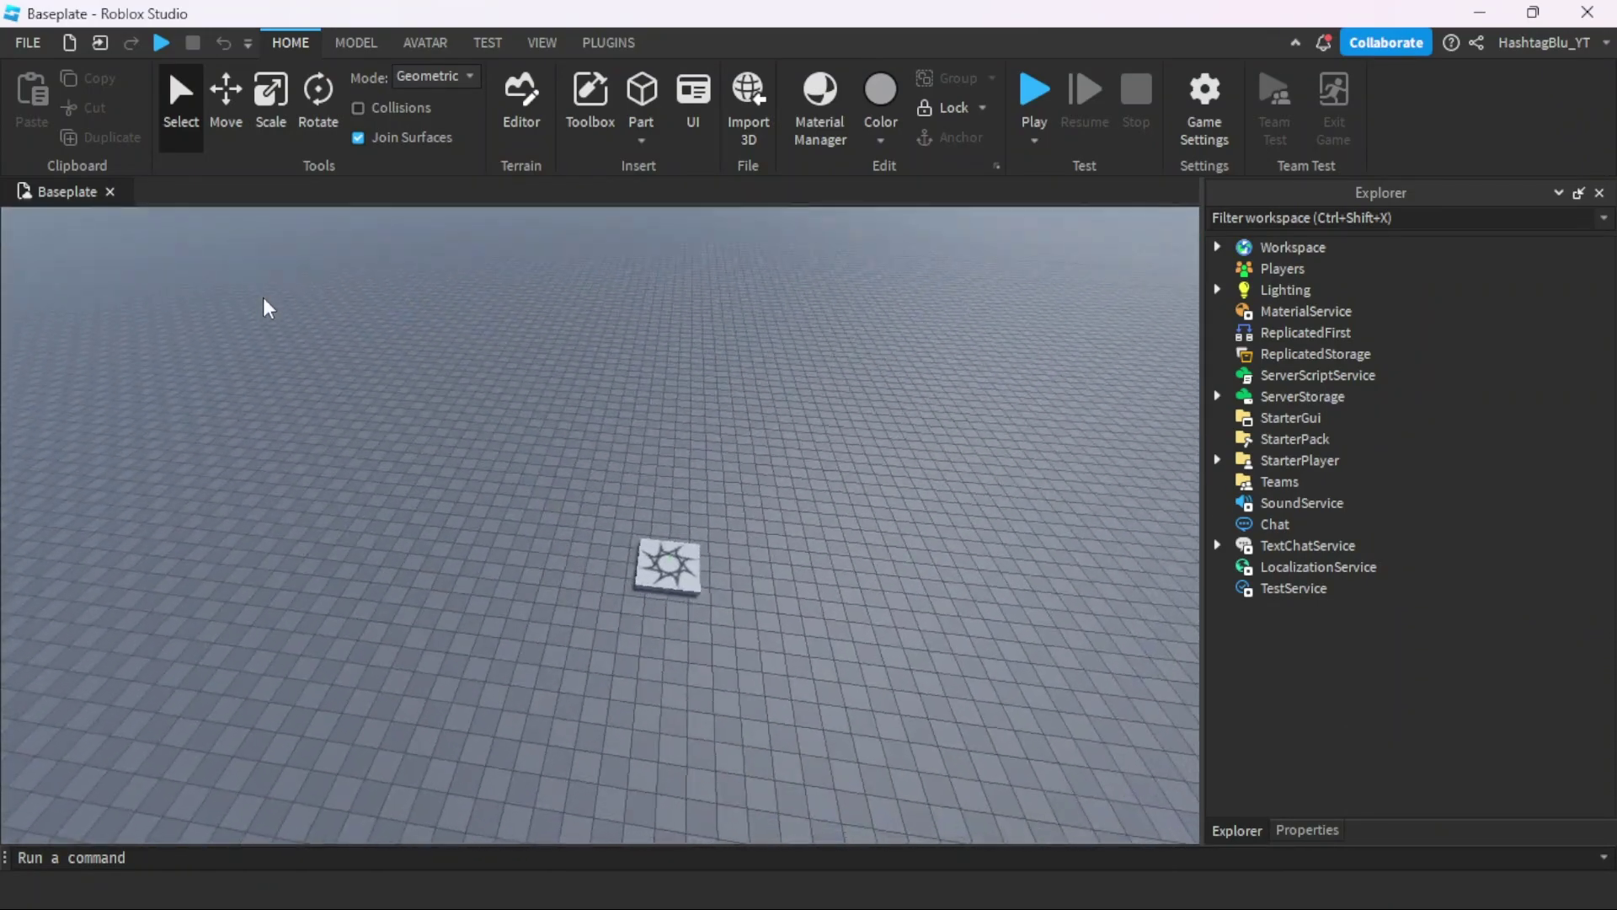
scroll(263, 297, up, 4)
scroll(264, 296, up, 4)
scroll(263, 297, up, 4)
scroll(333, 349, up, 4)
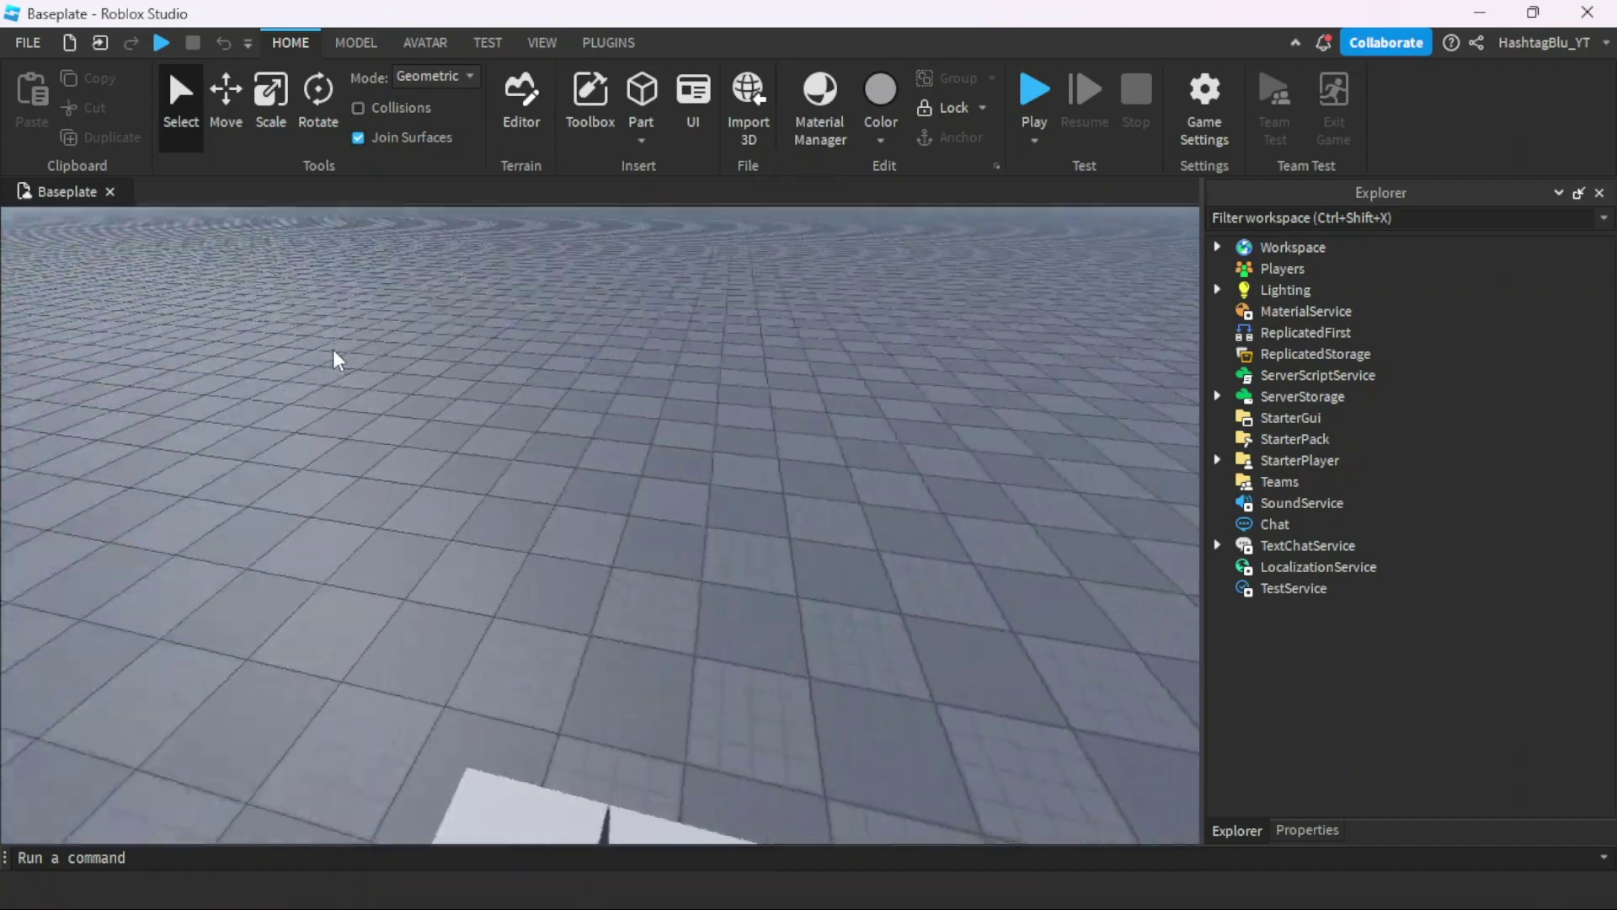
scroll(332, 348, down, 4)
scroll(332, 349, down, 3)
scroll(332, 349, down, 2)
scroll(332, 348, down, 2)
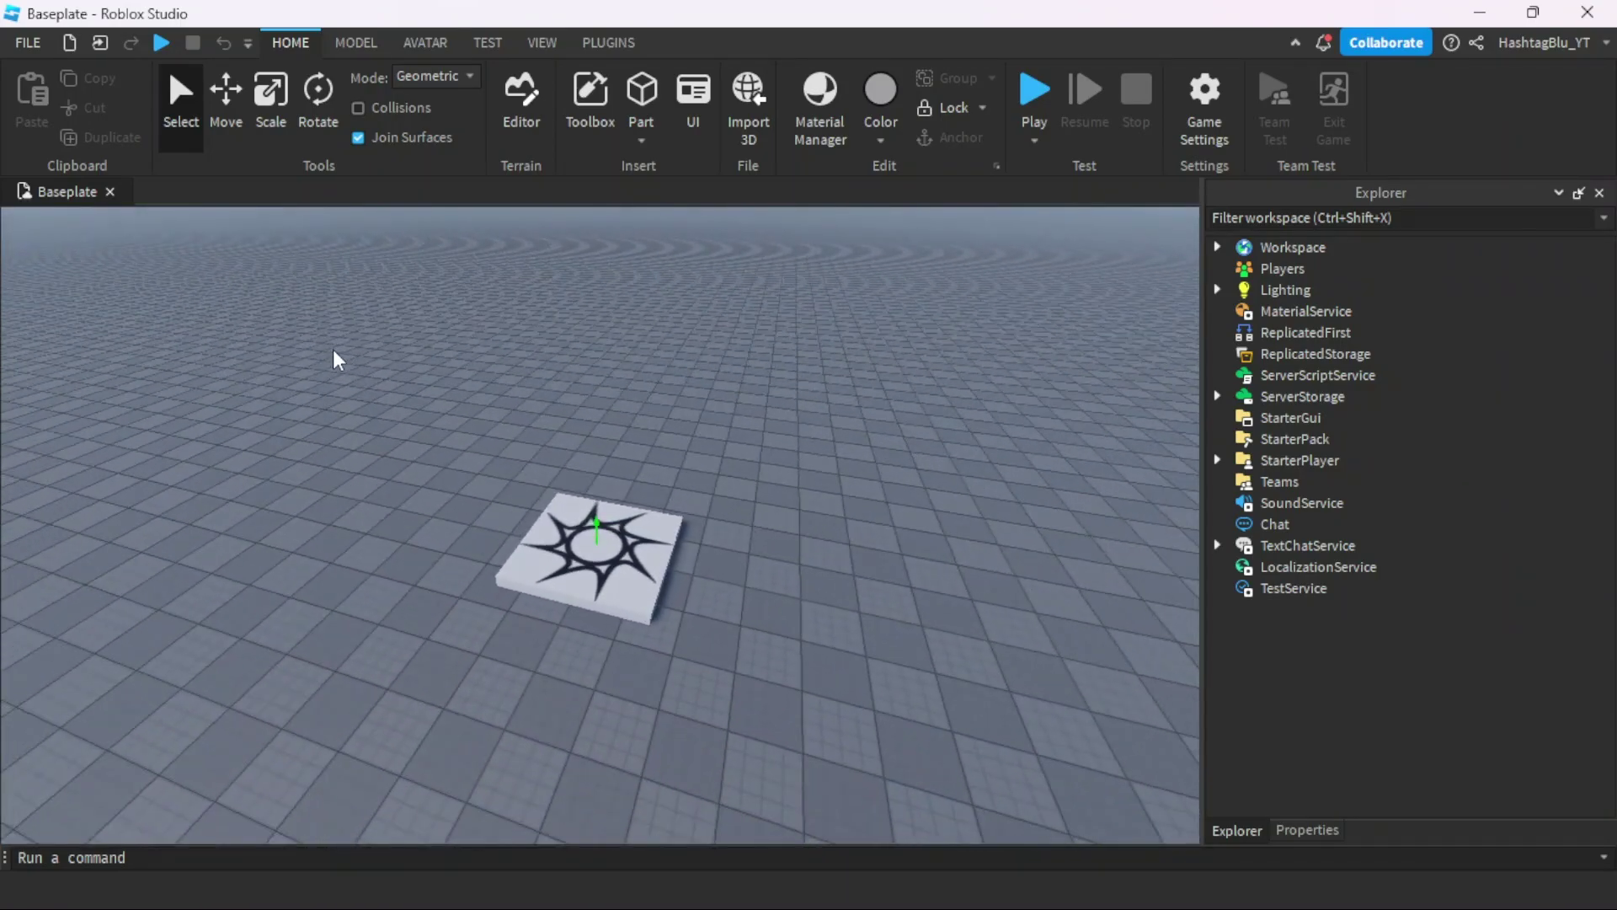
right_drag(331, 349, 332, 379)
scroll(332, 349, up, 4)
scroll(333, 349, down, 4)
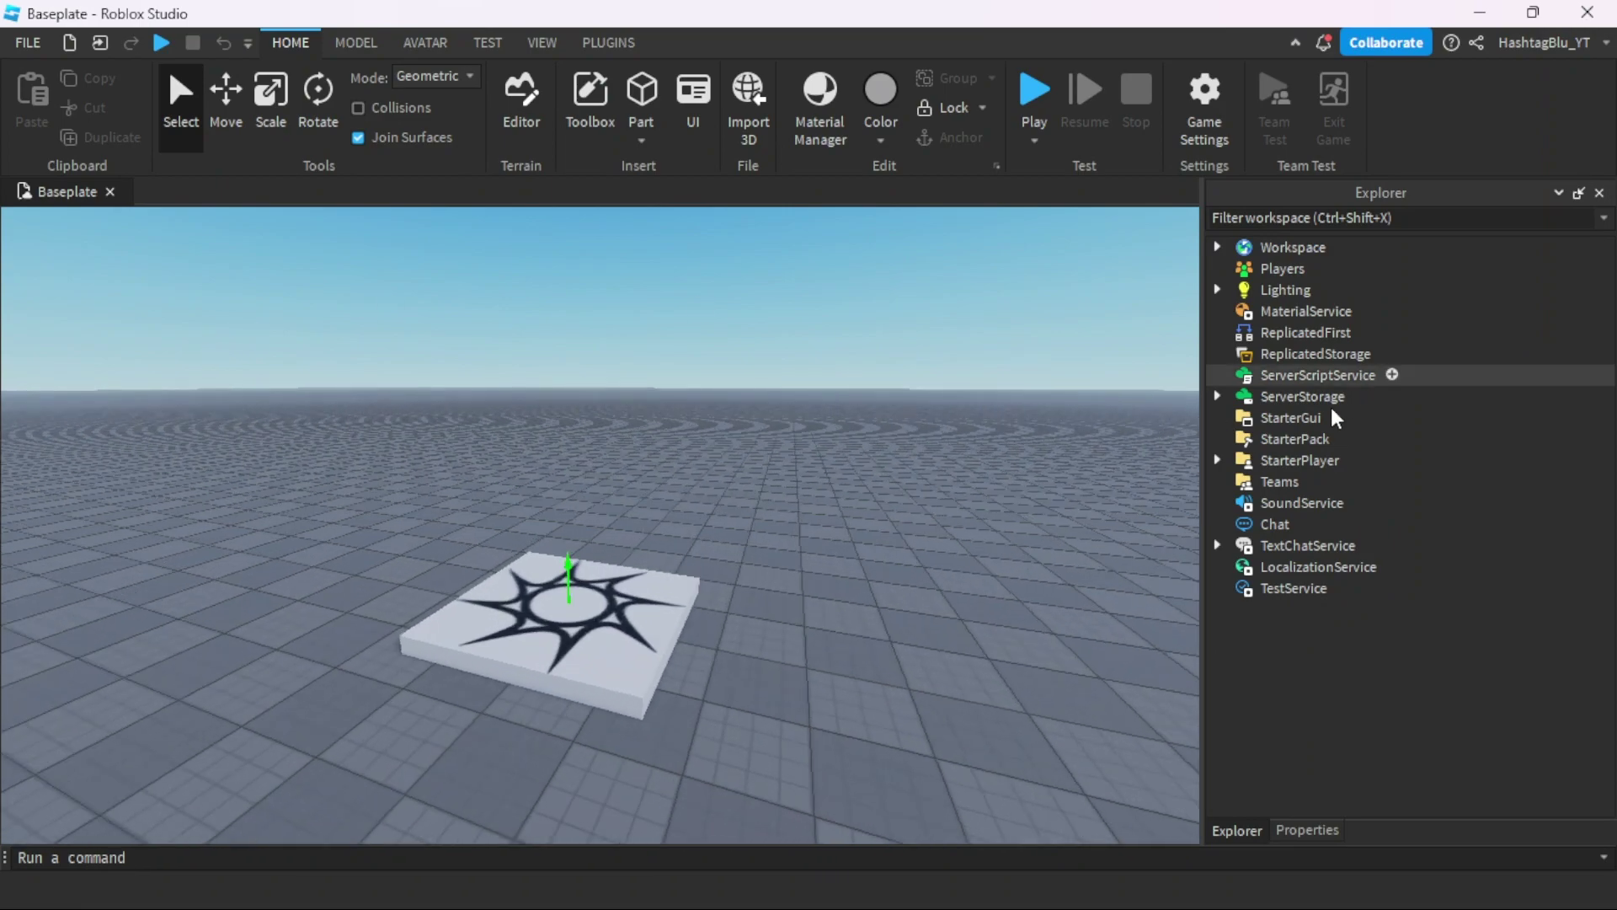
scroll(220, 331, up, 3)
scroll(758, 405, down, 2)
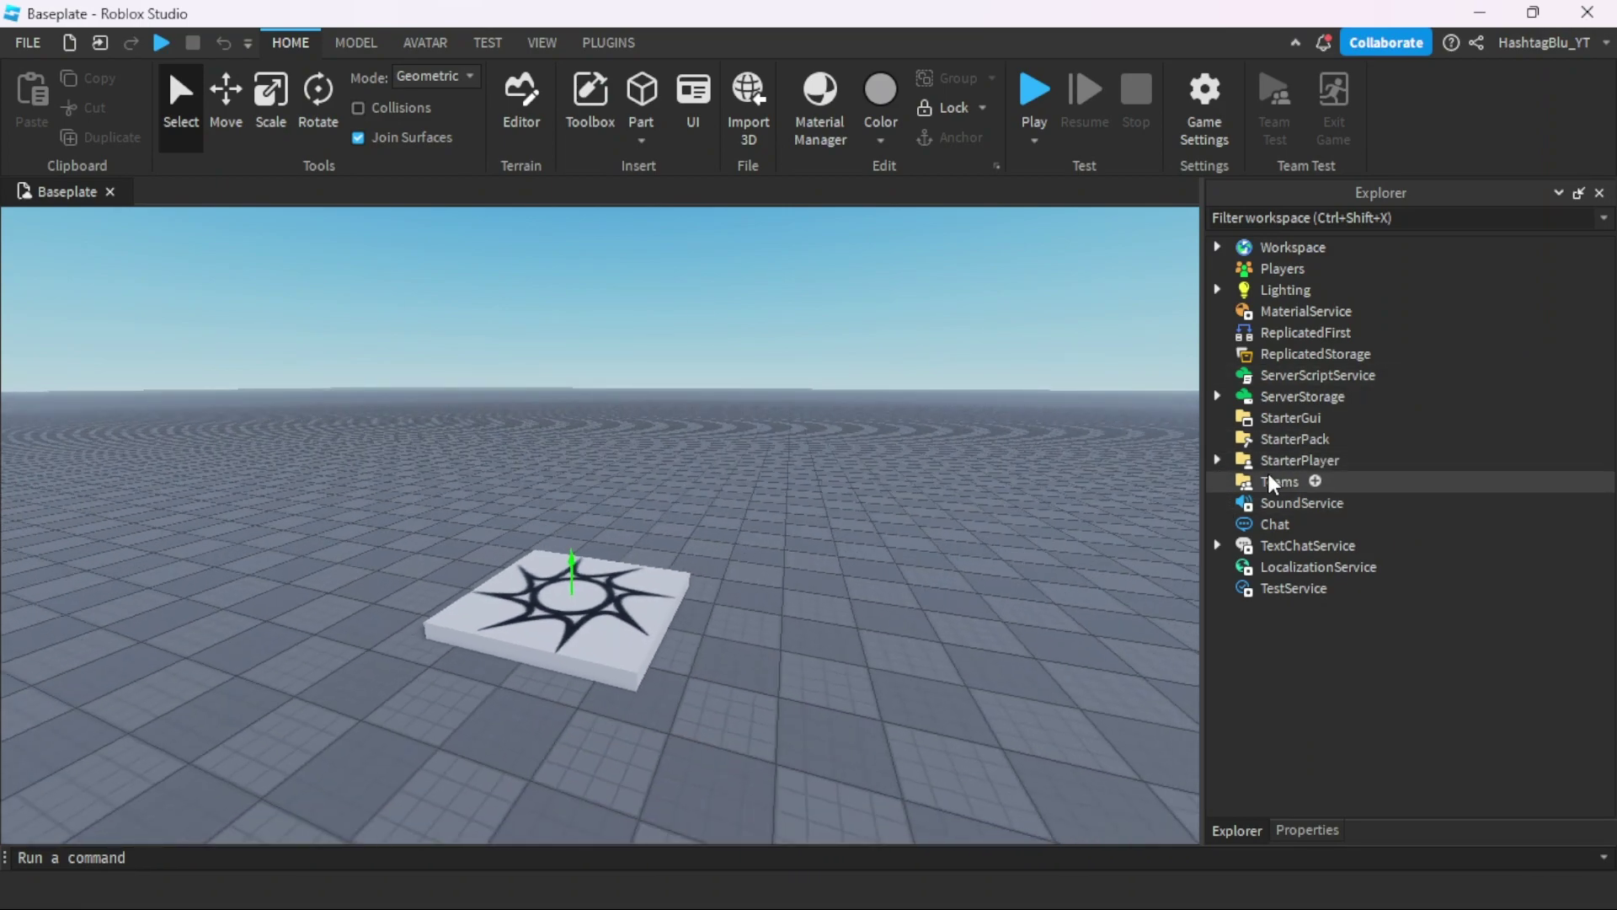
Add a LocalScript to StarterPlayer > StarterPlayerScripts and open its default code for editing.
click(1267, 465)
click(1217, 460)
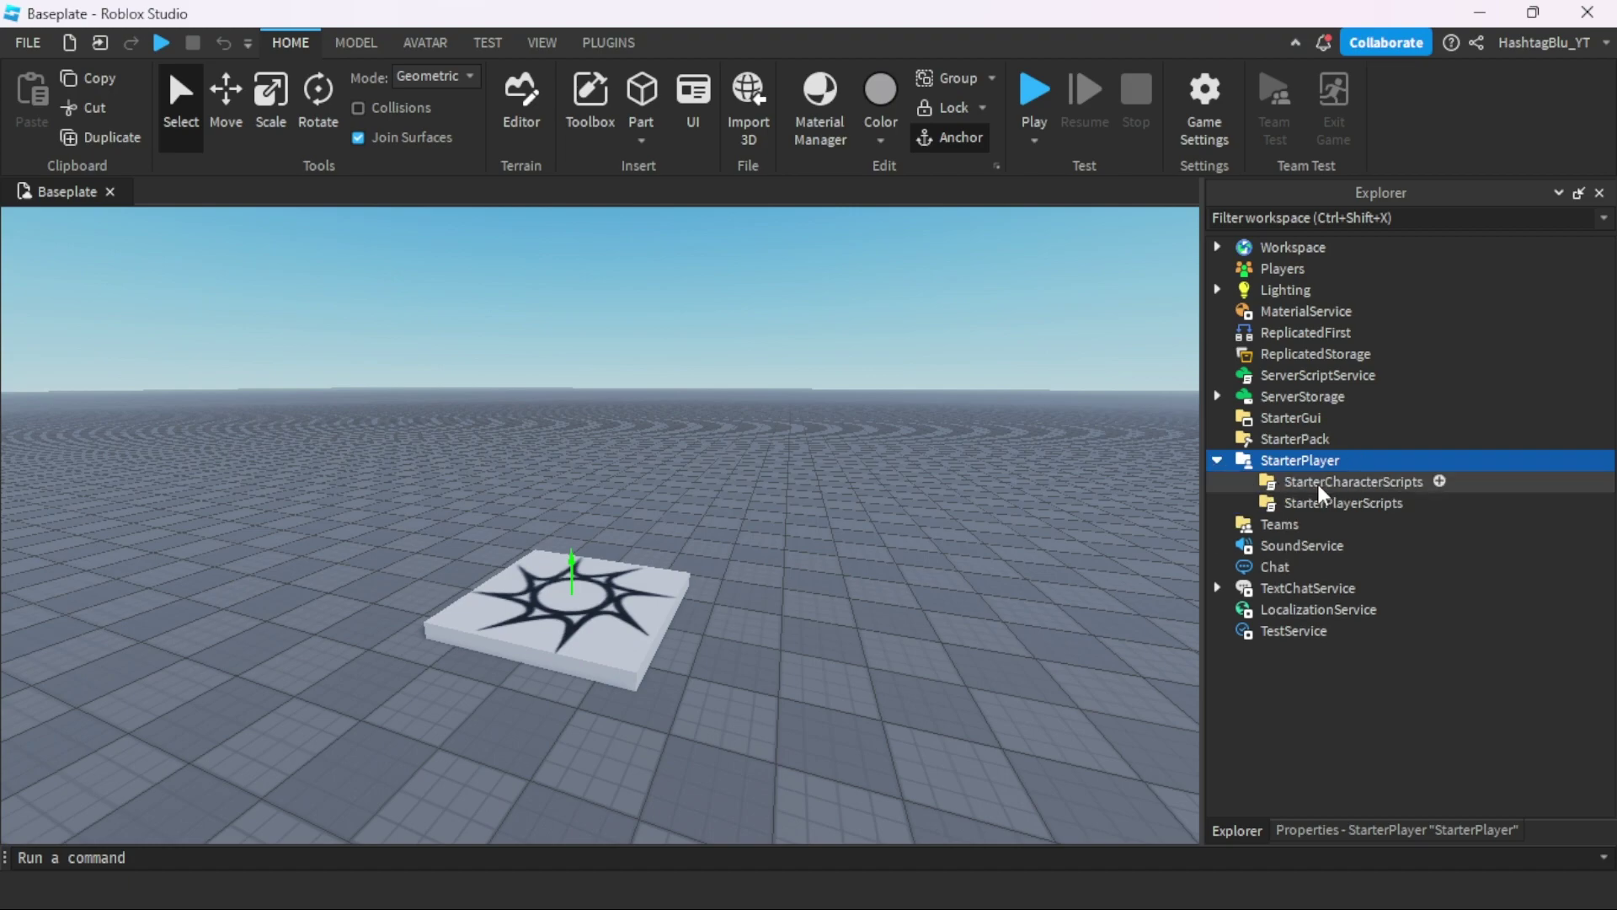
click(1328, 504)
click(1420, 503)
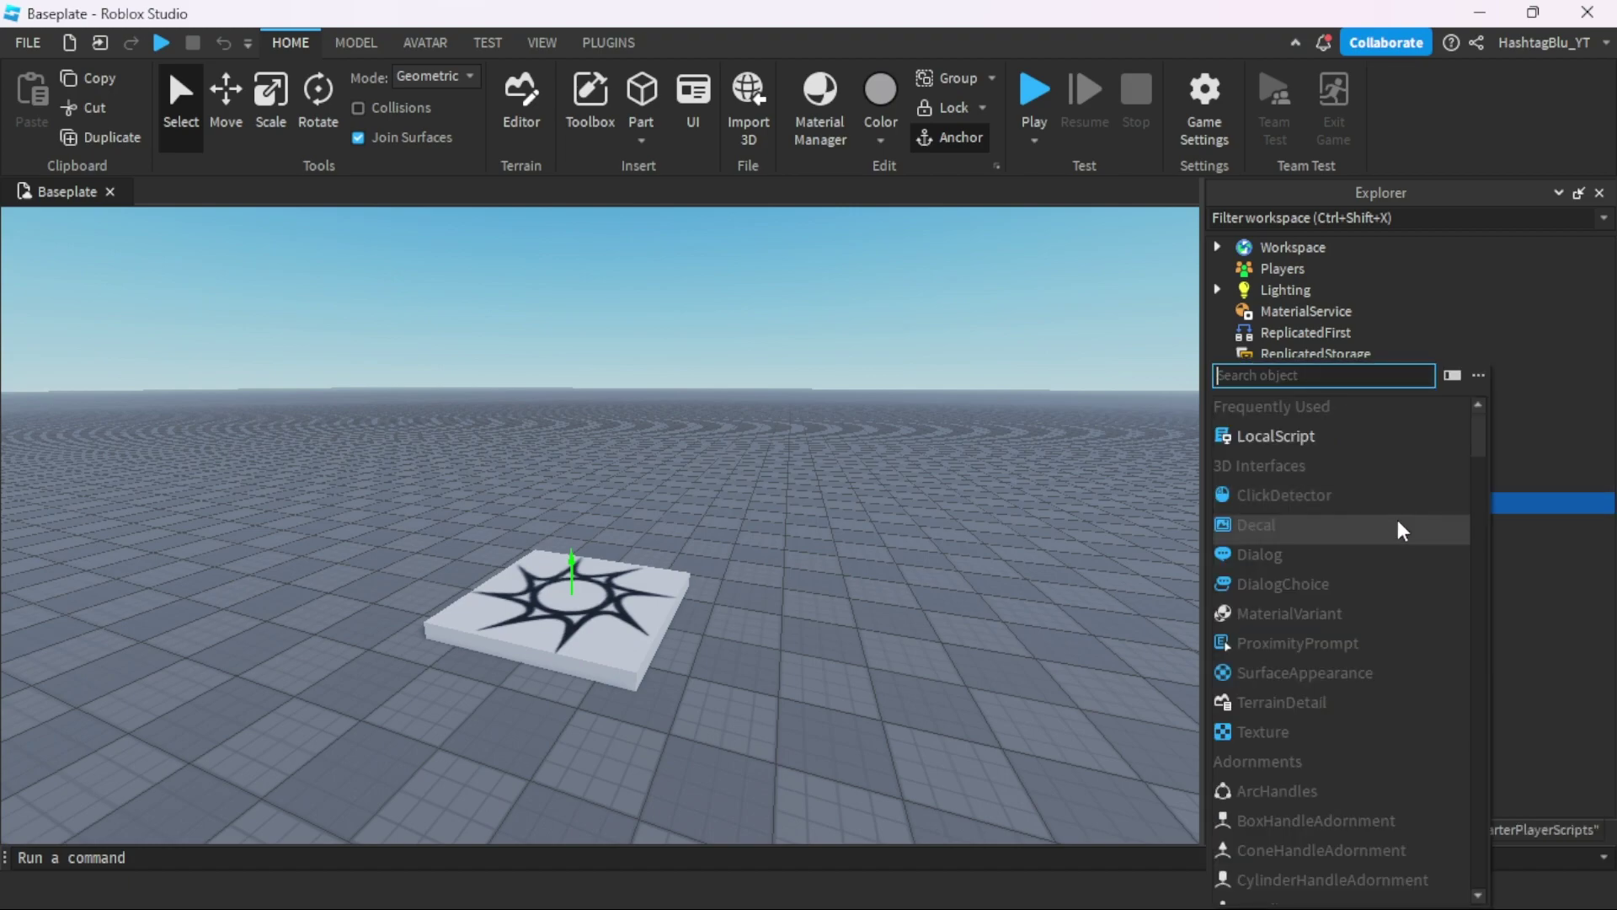
click(1328, 439)
click(965, 489)
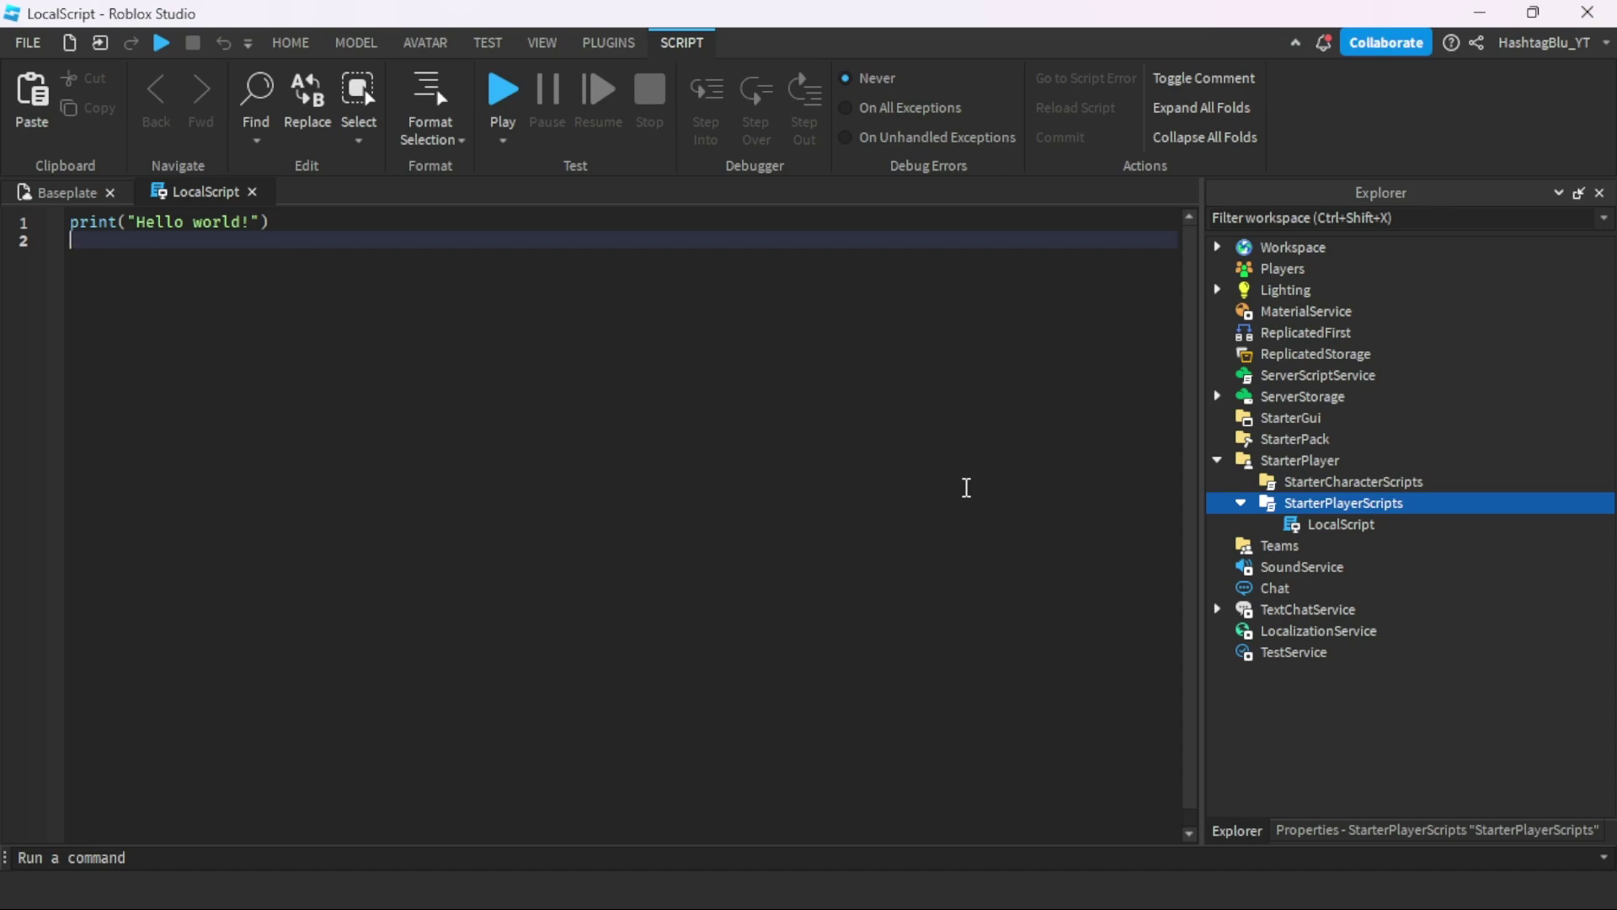
Replace the default code with an RBXGeneral DisplaySystemMessage("HELLLLLO") call and start a play test.
key(ctrl+a)
text(game.t)
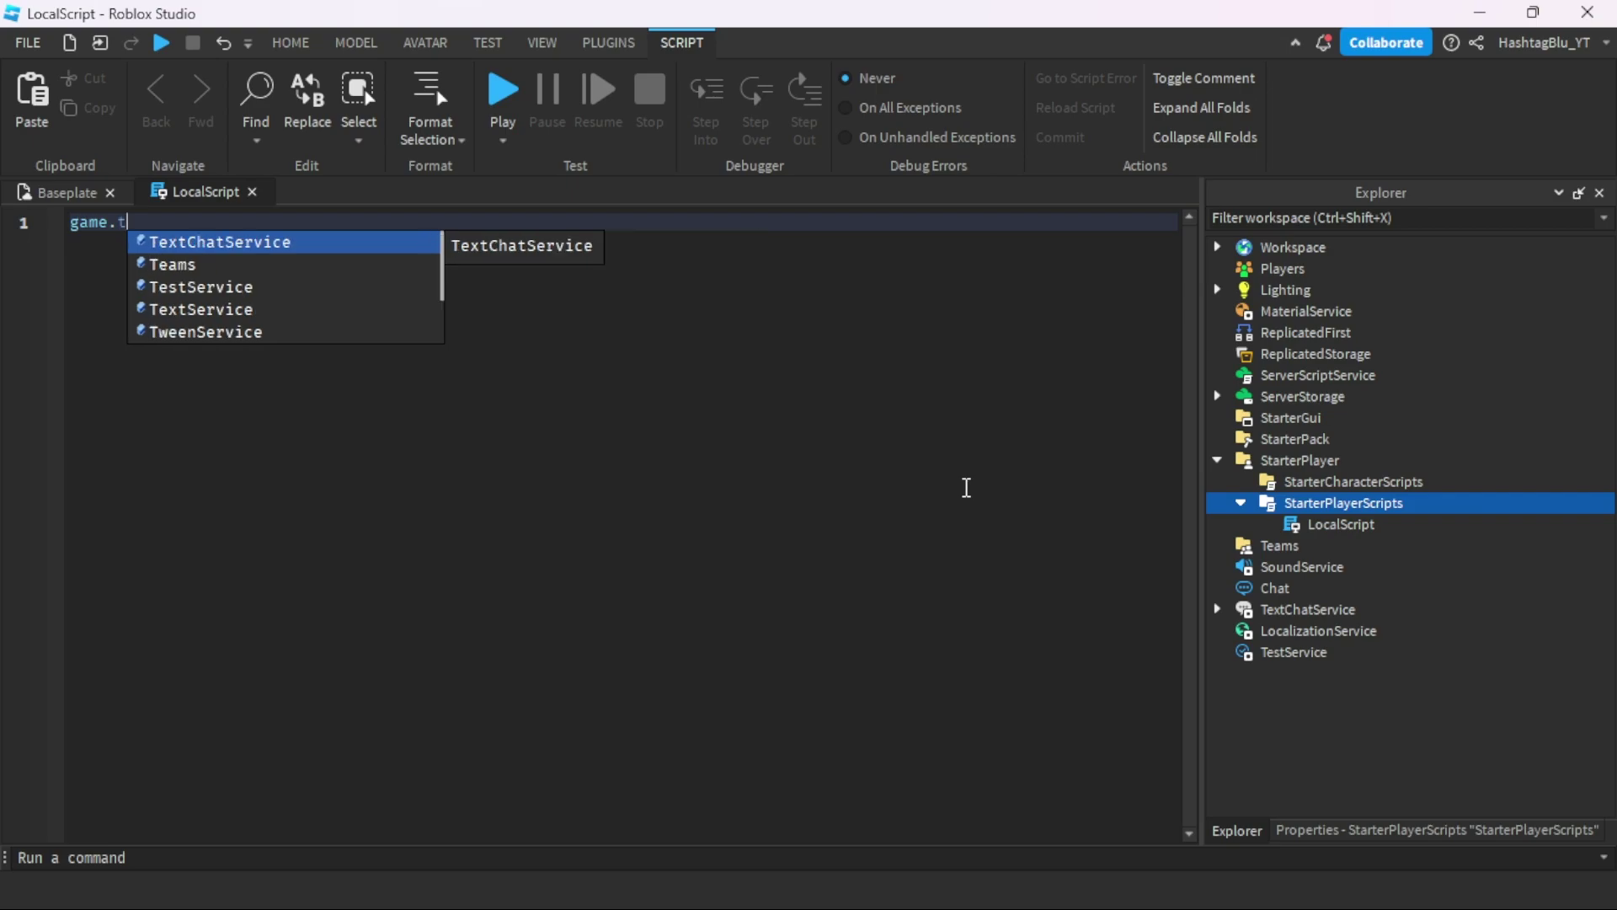
key(Tab)
text(.)
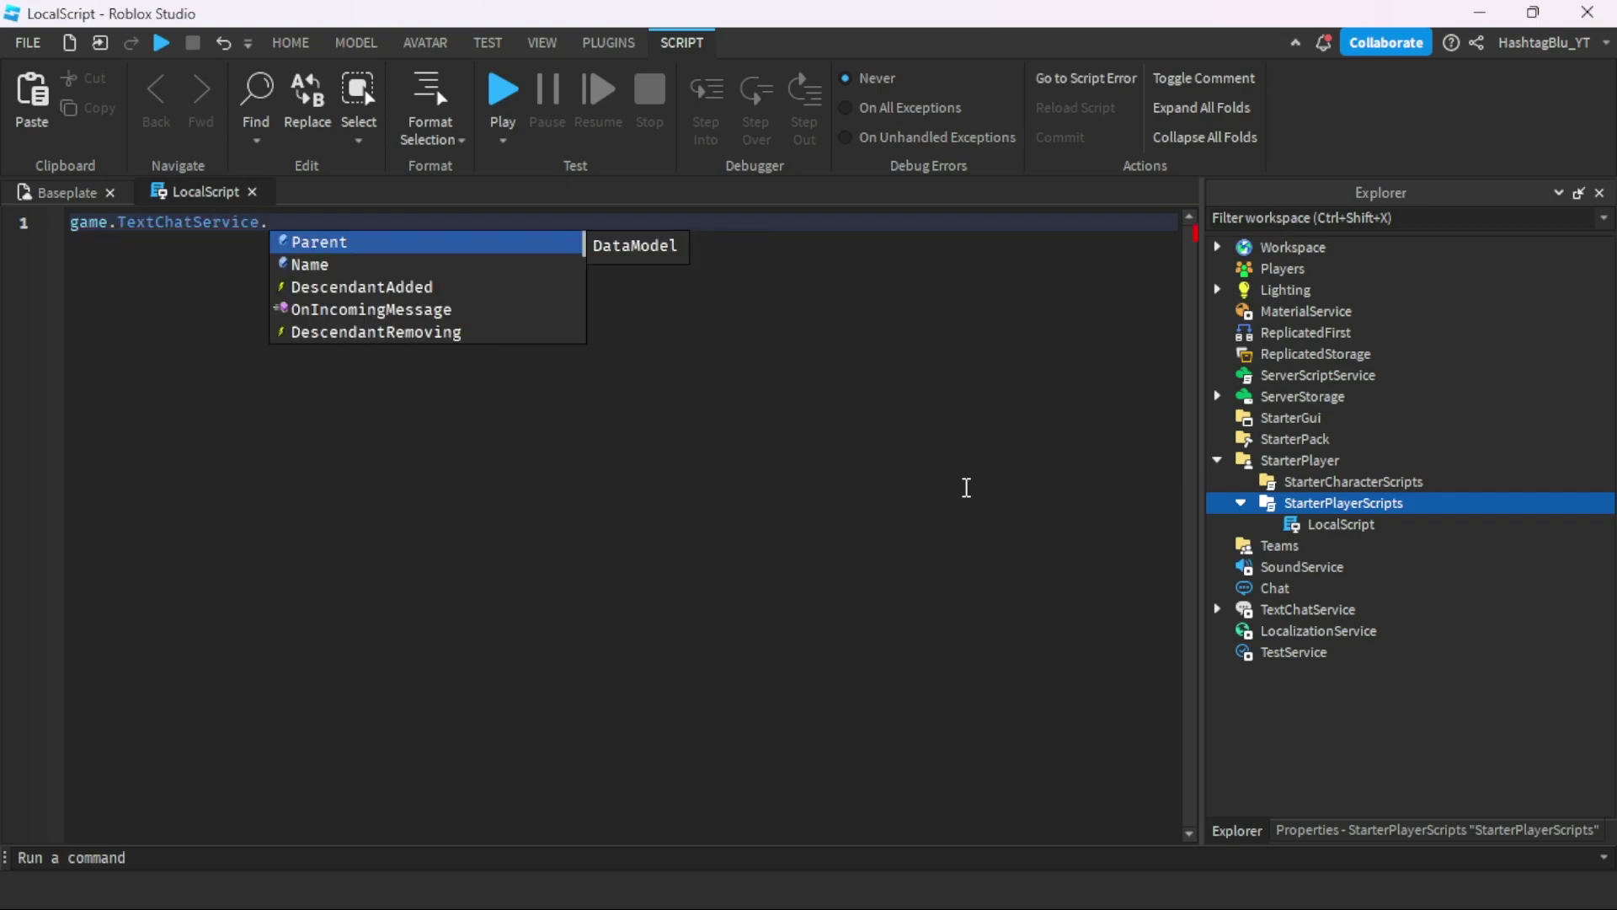
text(TextChann)
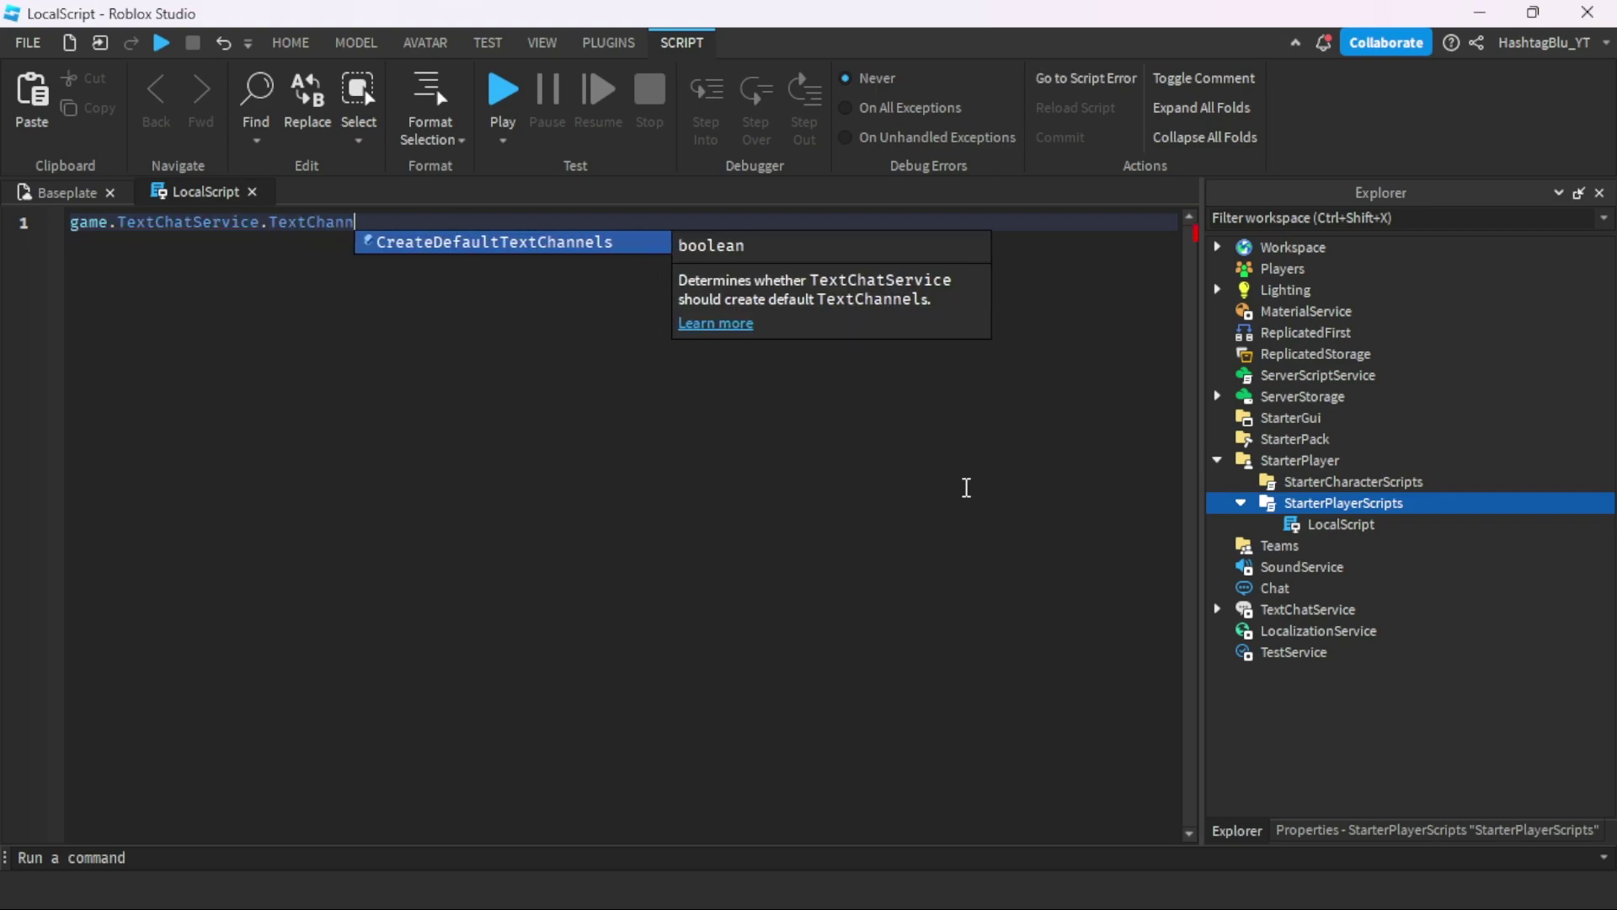
text(els.RBXGeneral:)
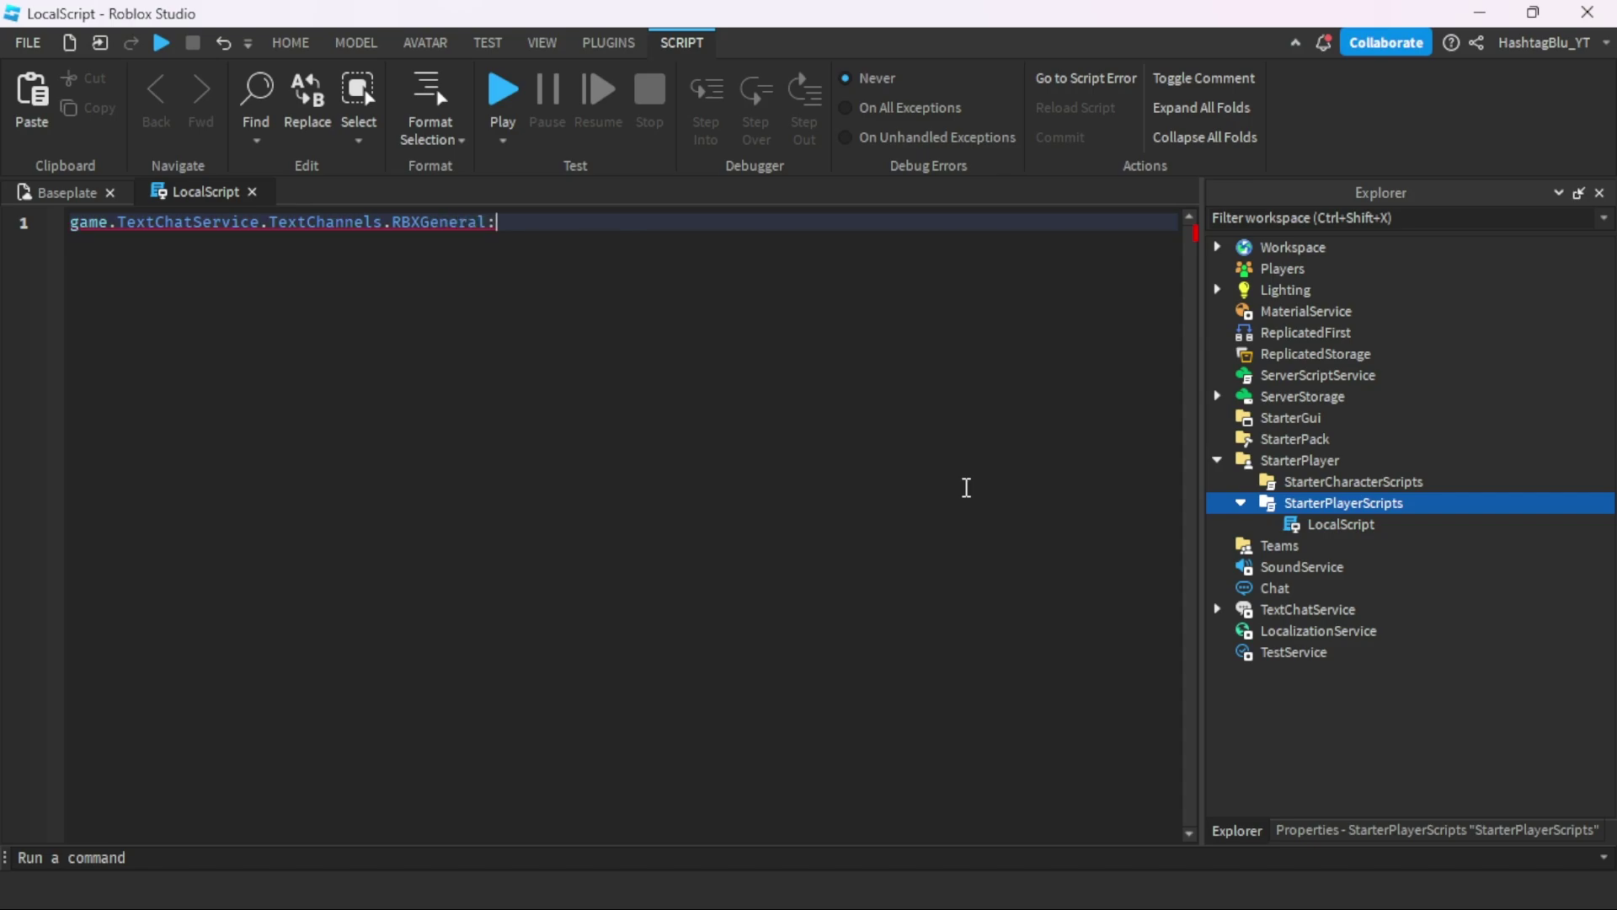
text(Display)
text(SystemMe)
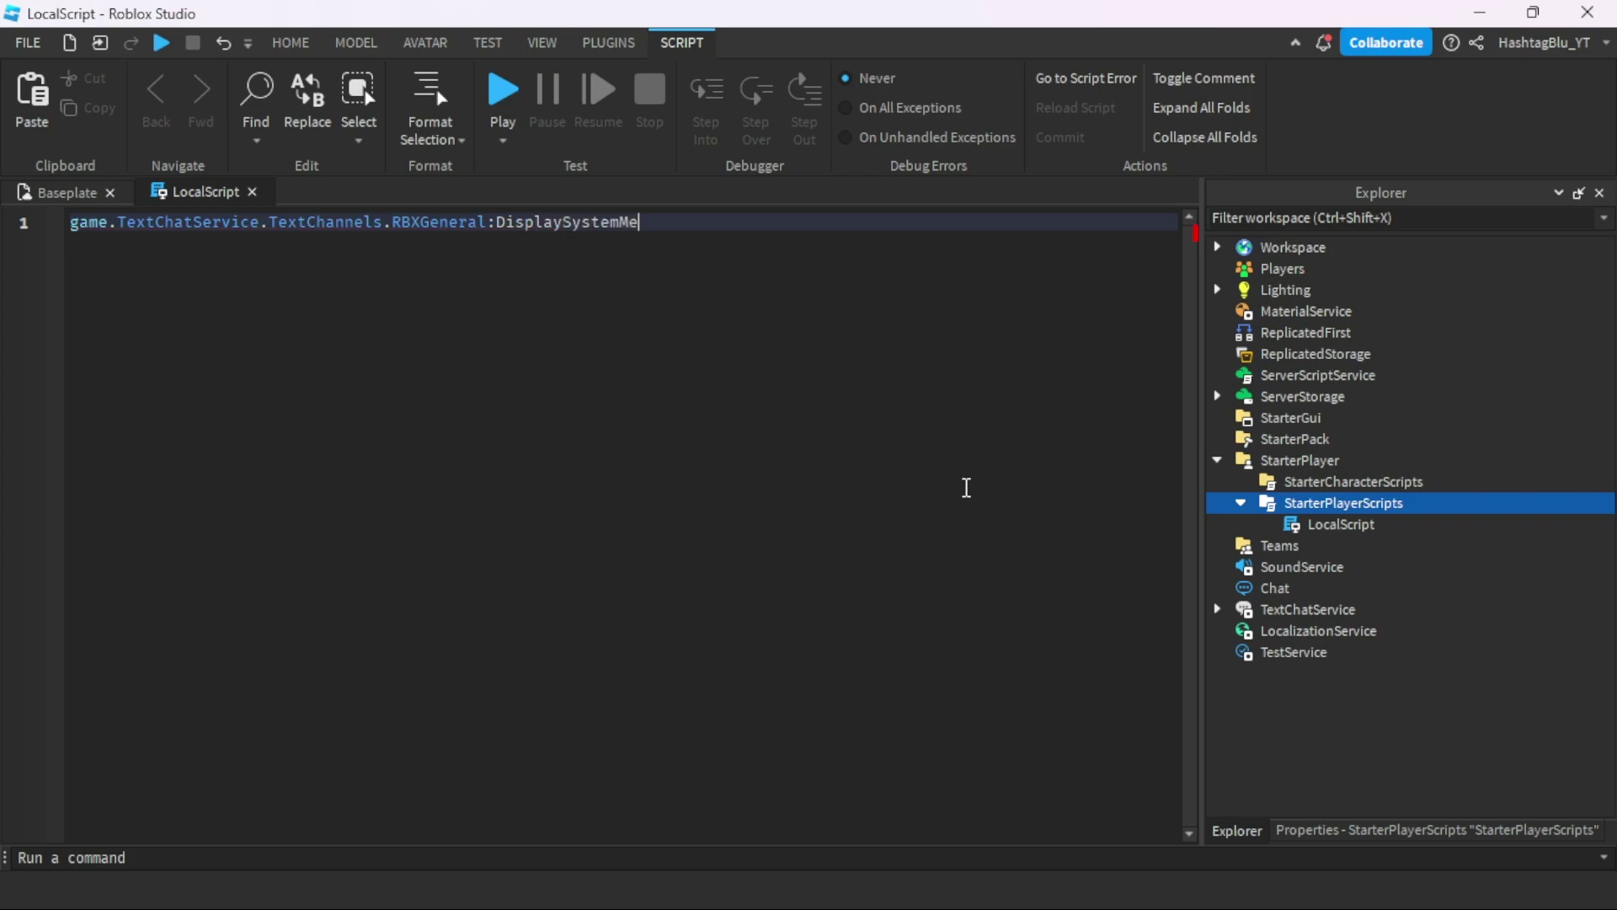
text(ssage()
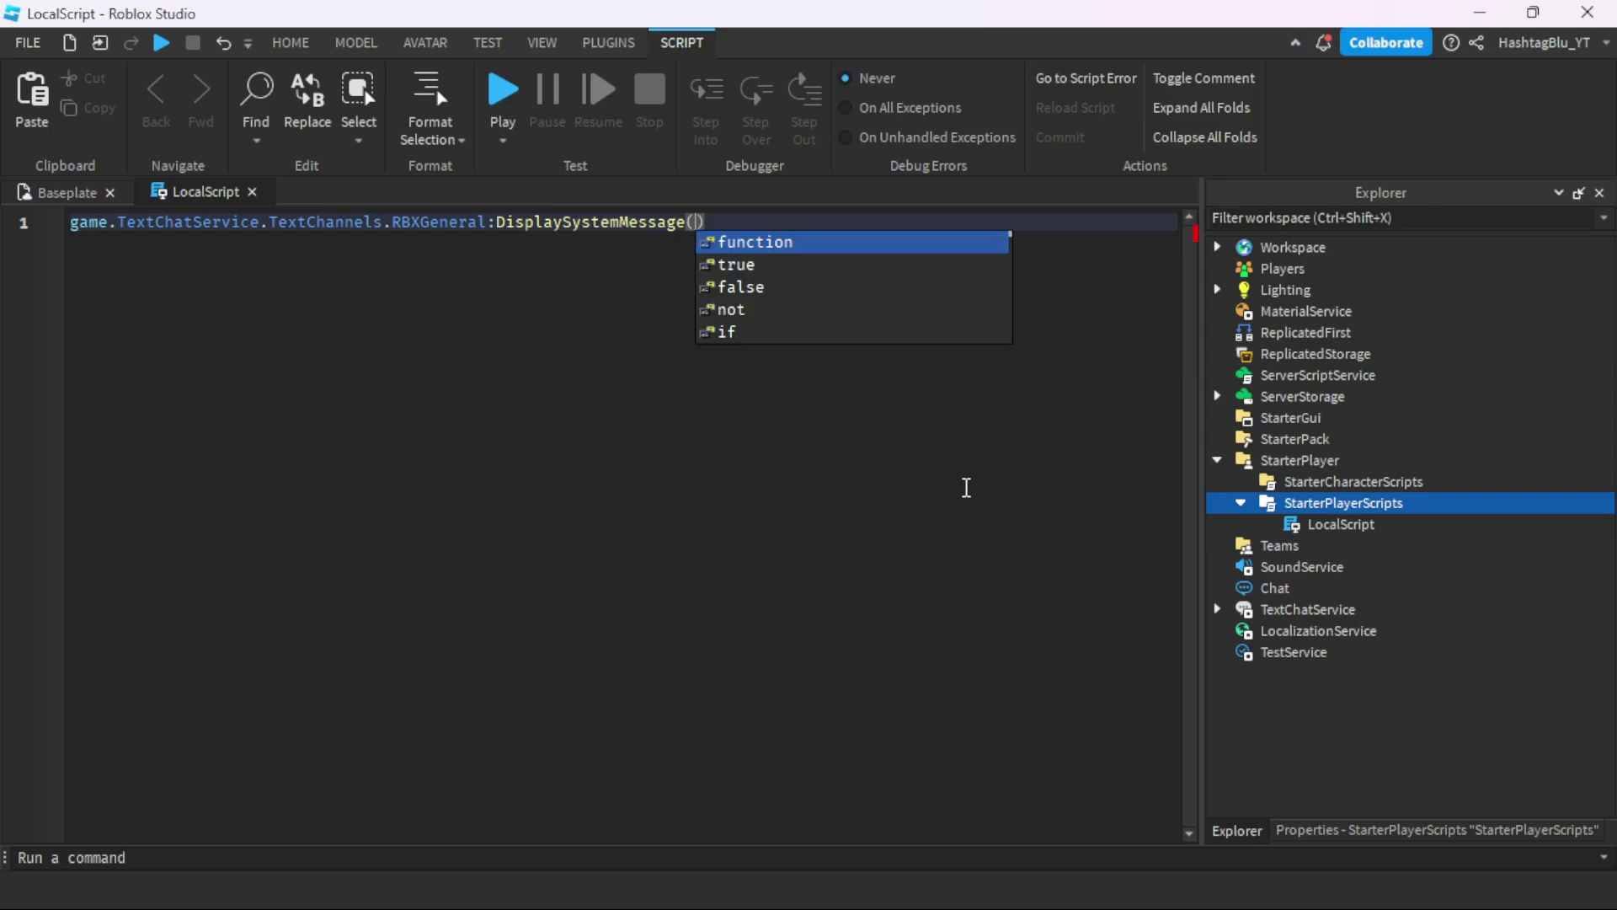
text(")
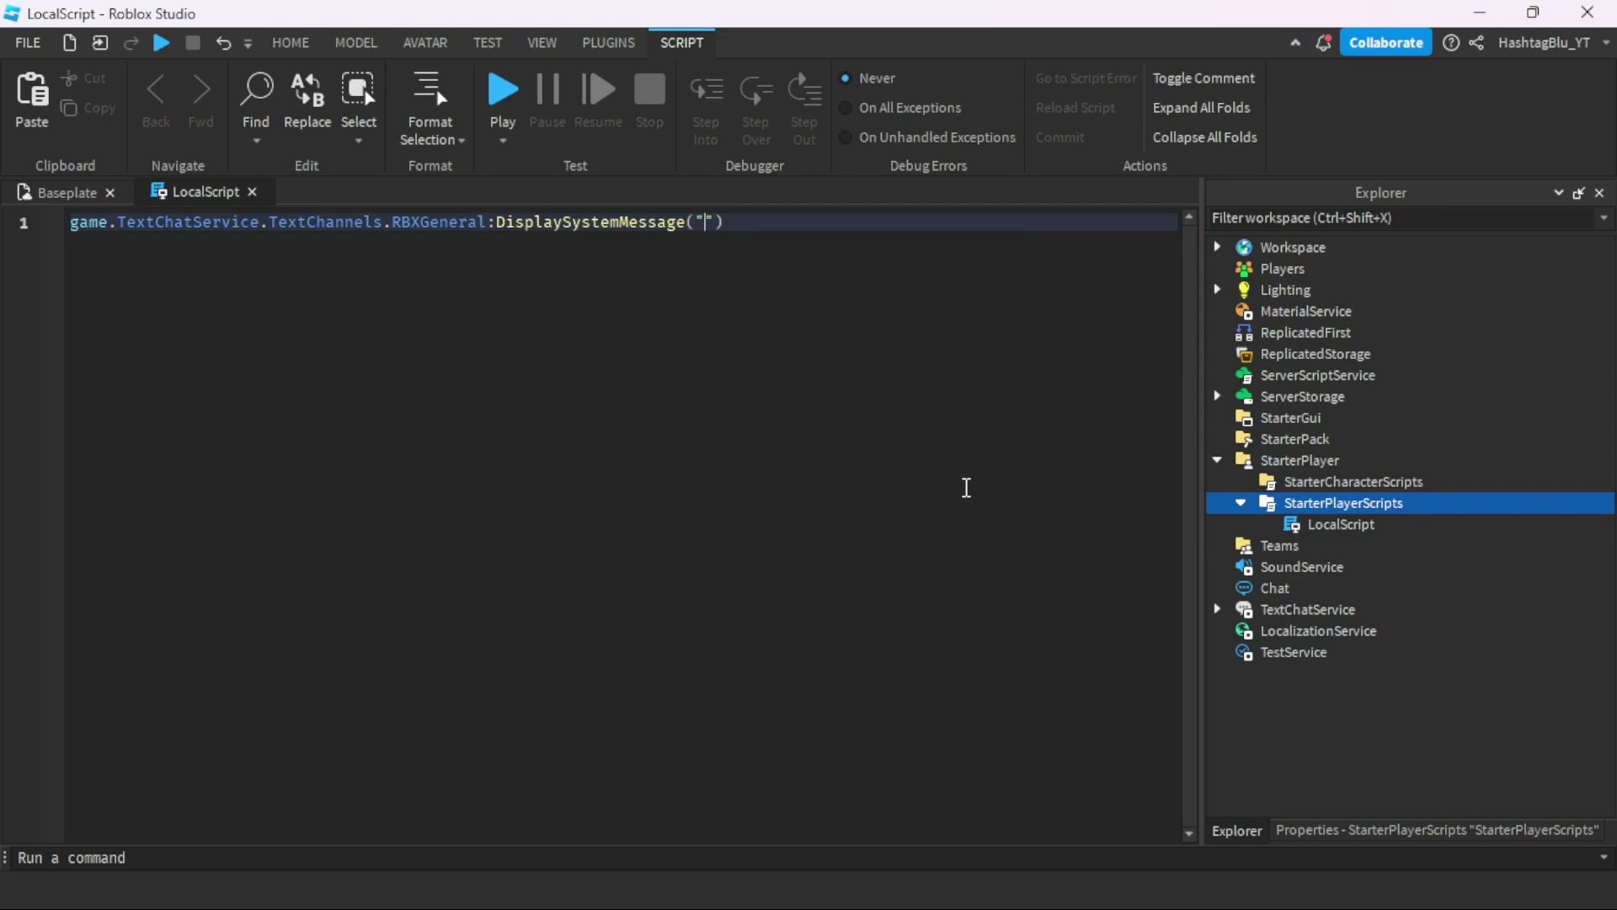
text(HELLLLLO)
click(504, 87)
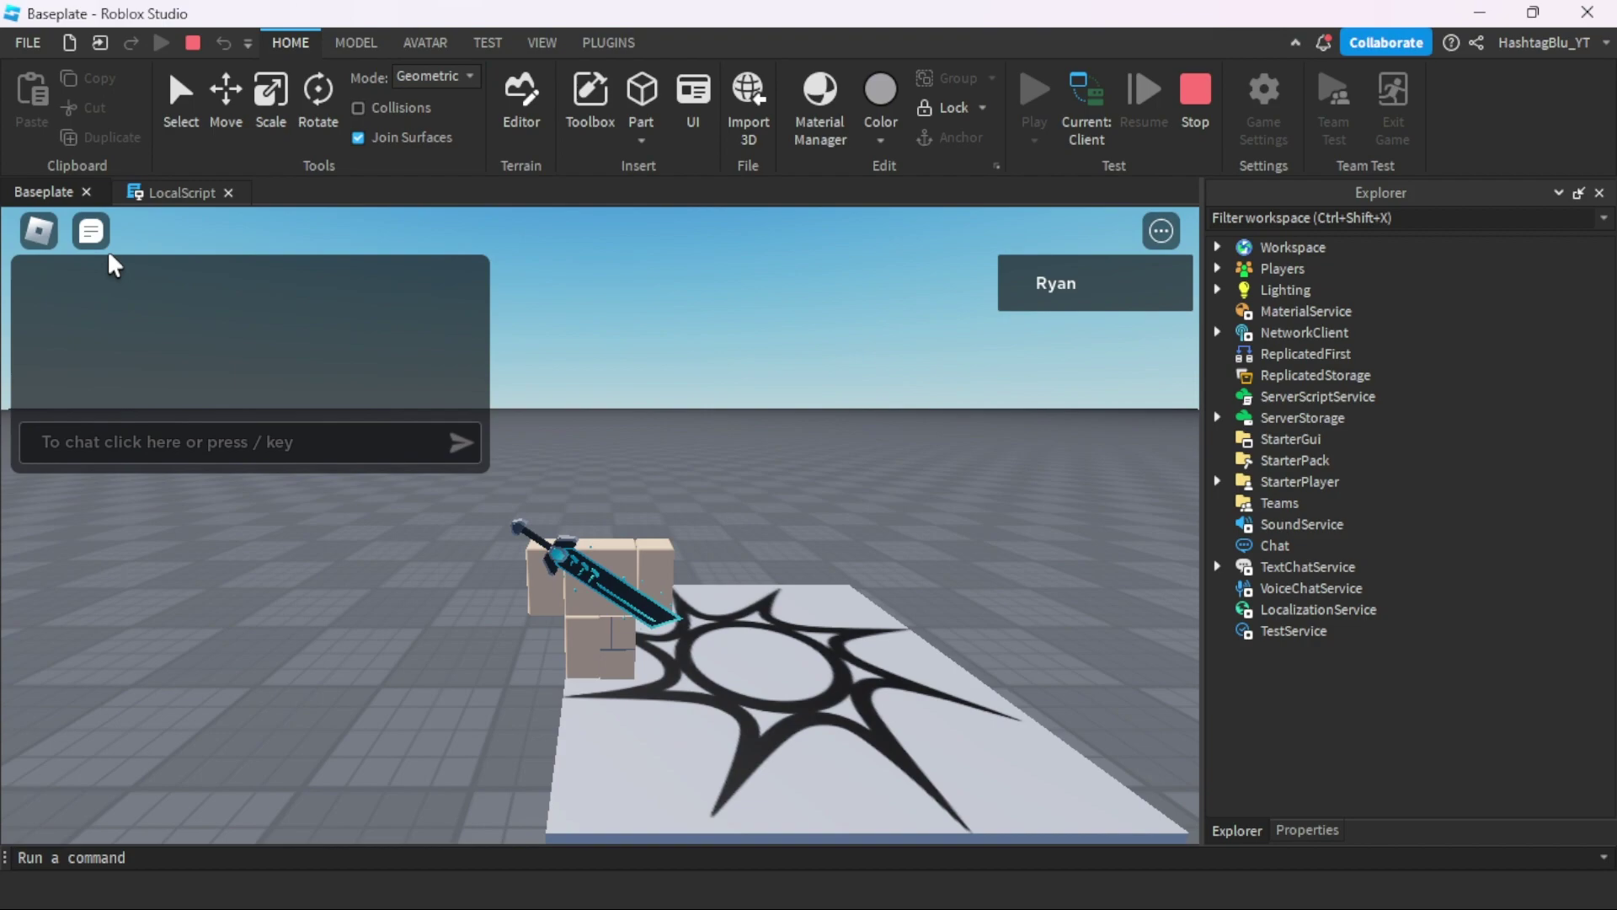
Check the Output log, stop the test, move the LocalScript into StarterGui, and play again.
click(540, 42)
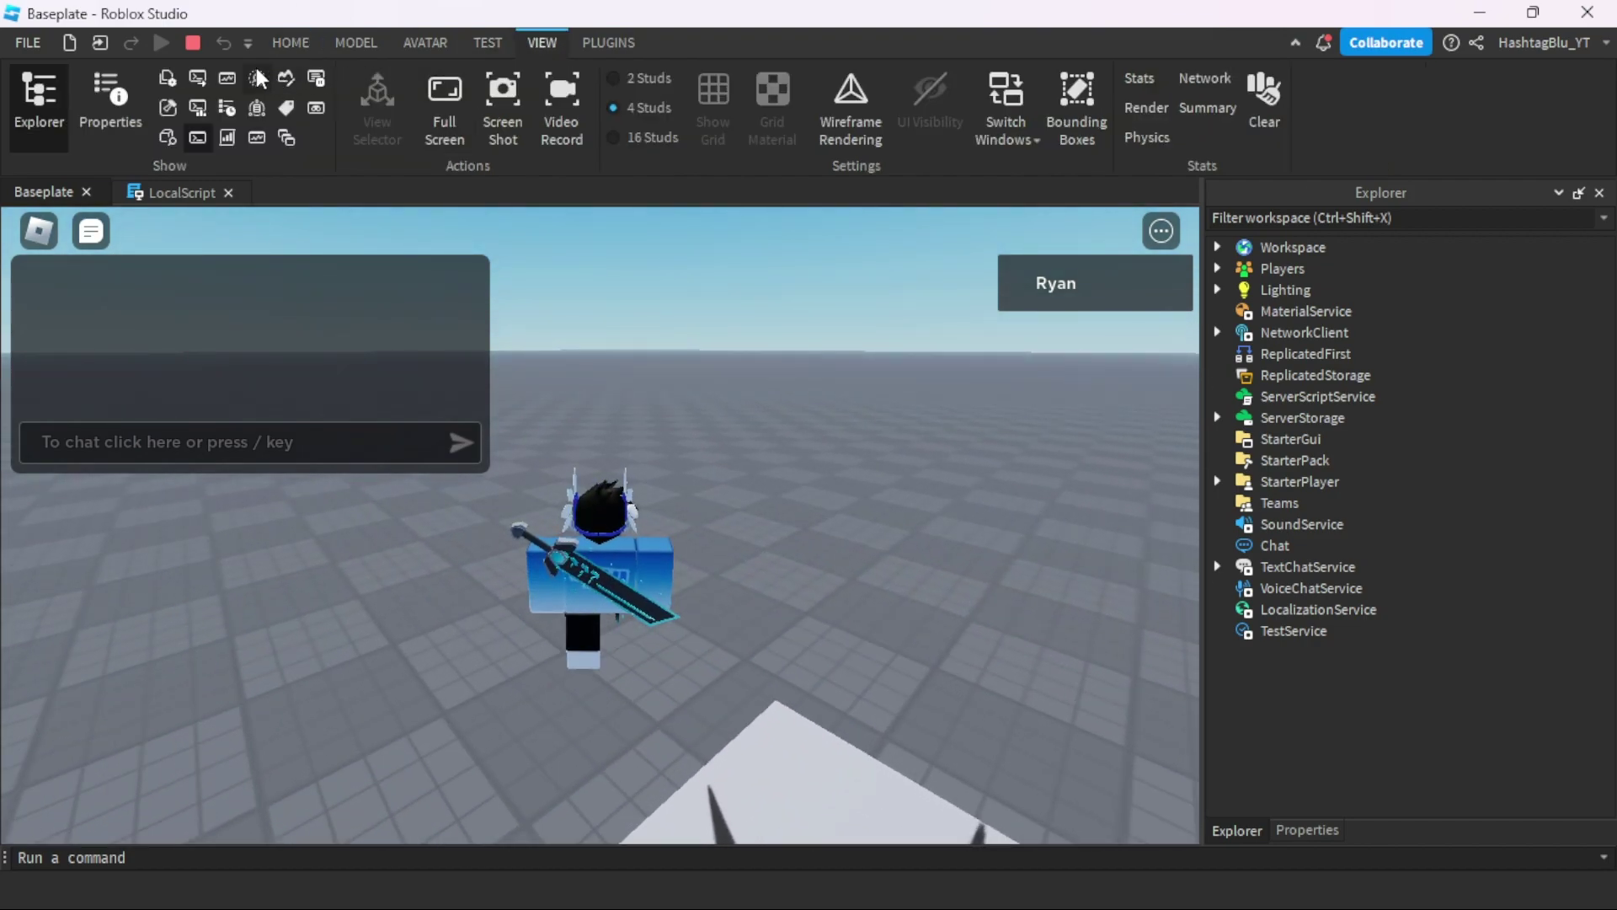
click(197, 79)
click(194, 49)
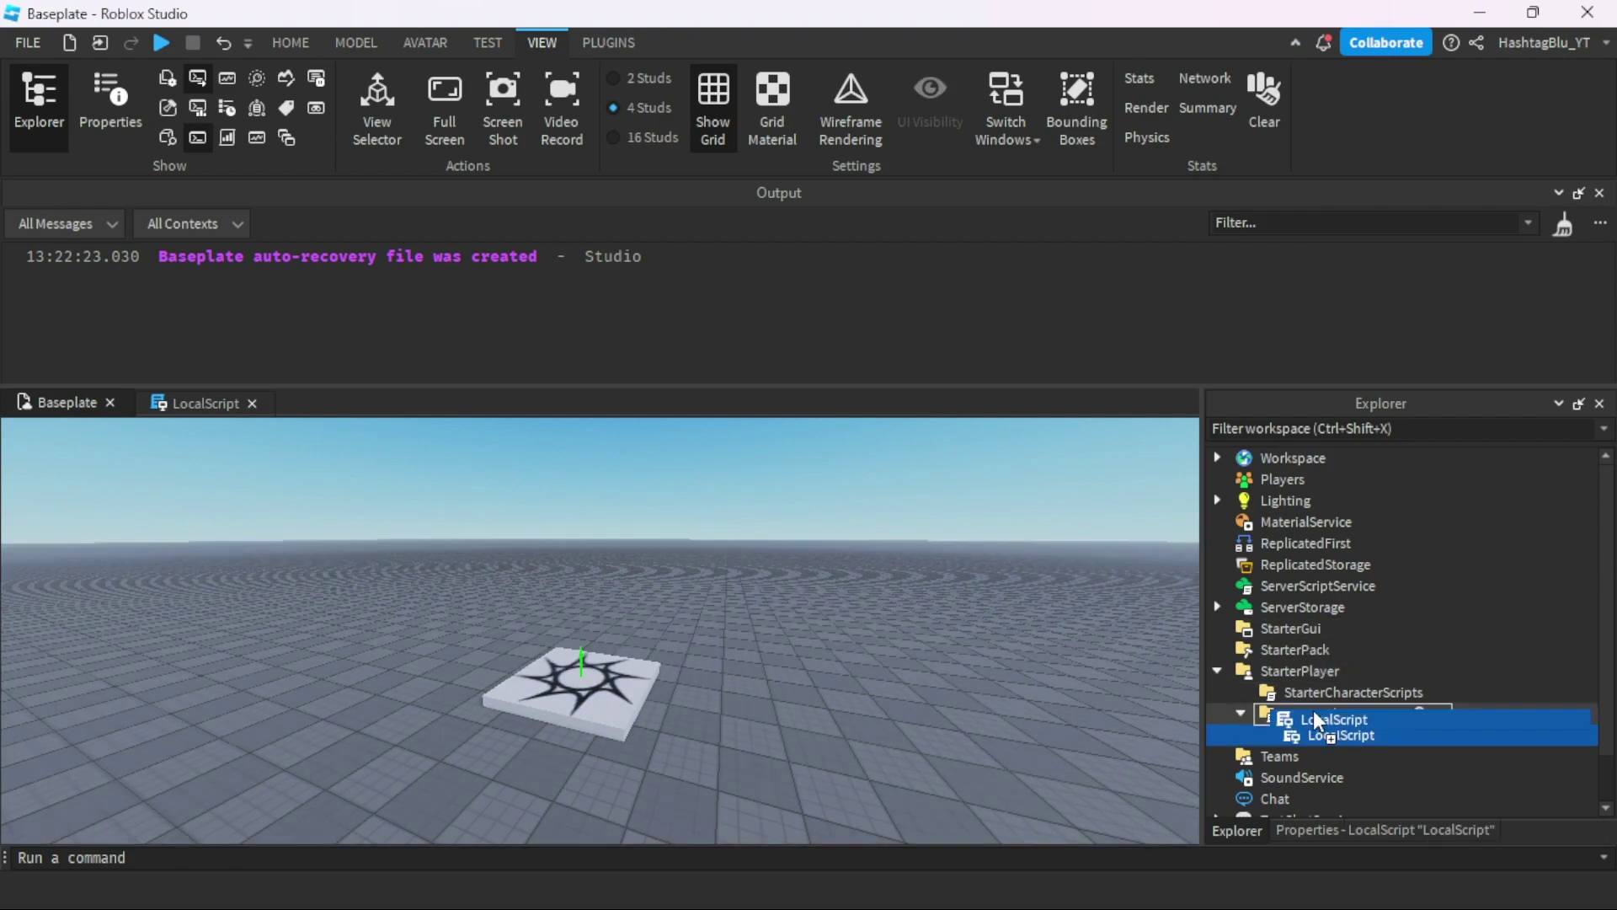
drag(1340, 734, 1289, 627)
click(161, 43)
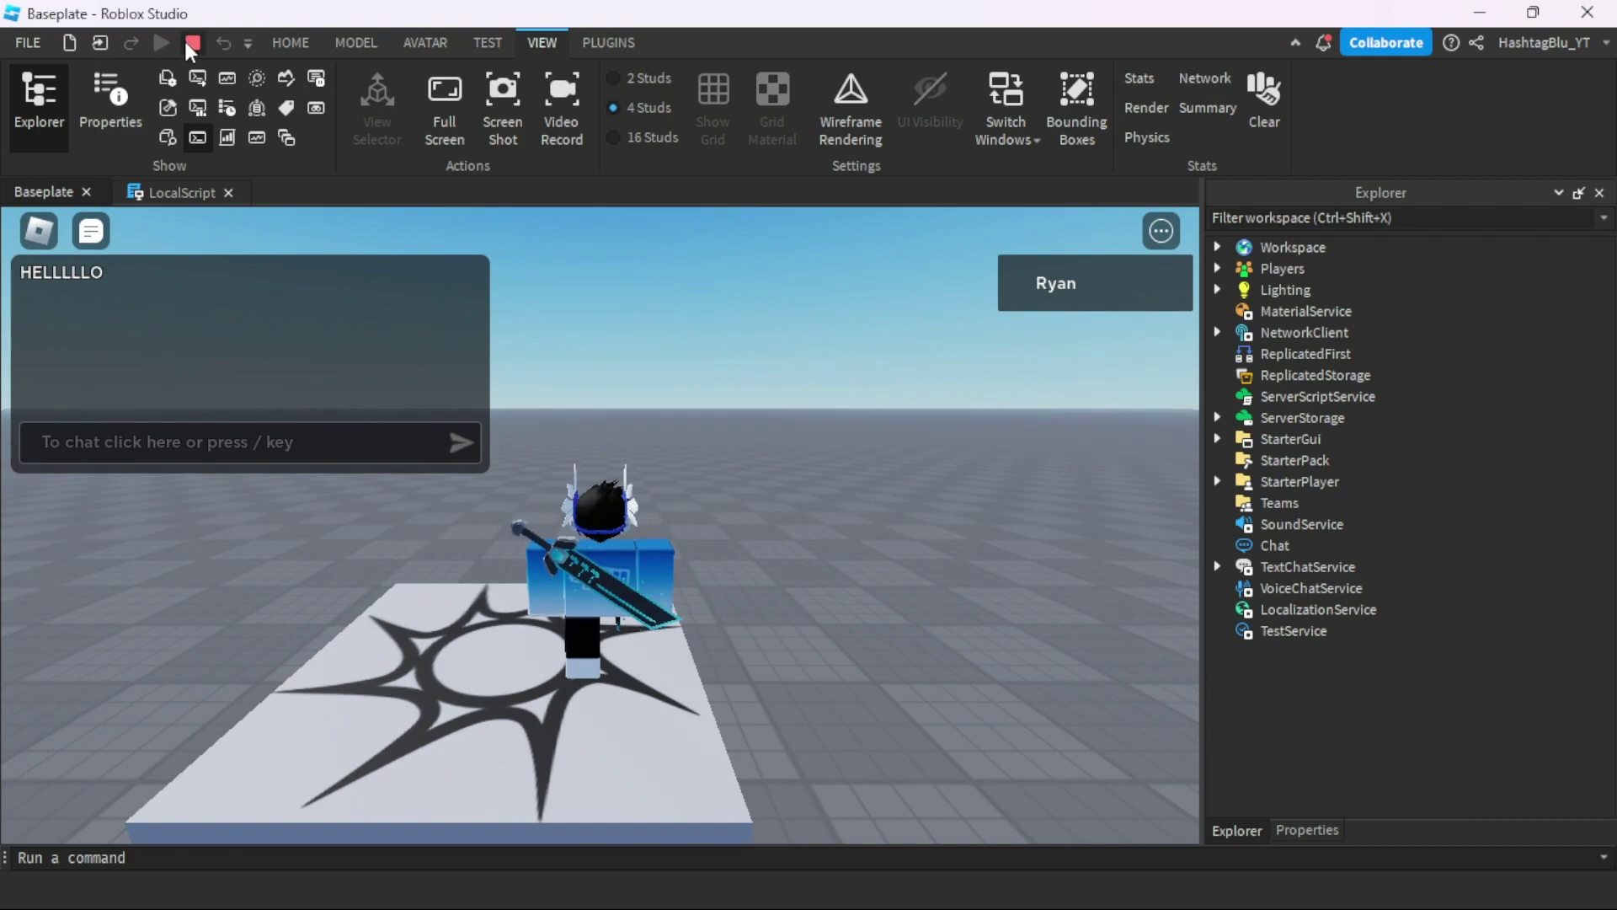
Stop the playtest and add local message = "HELLO" and prefix = "[Server]: " lines at the top.
key(shift+F5)
click(187, 191)
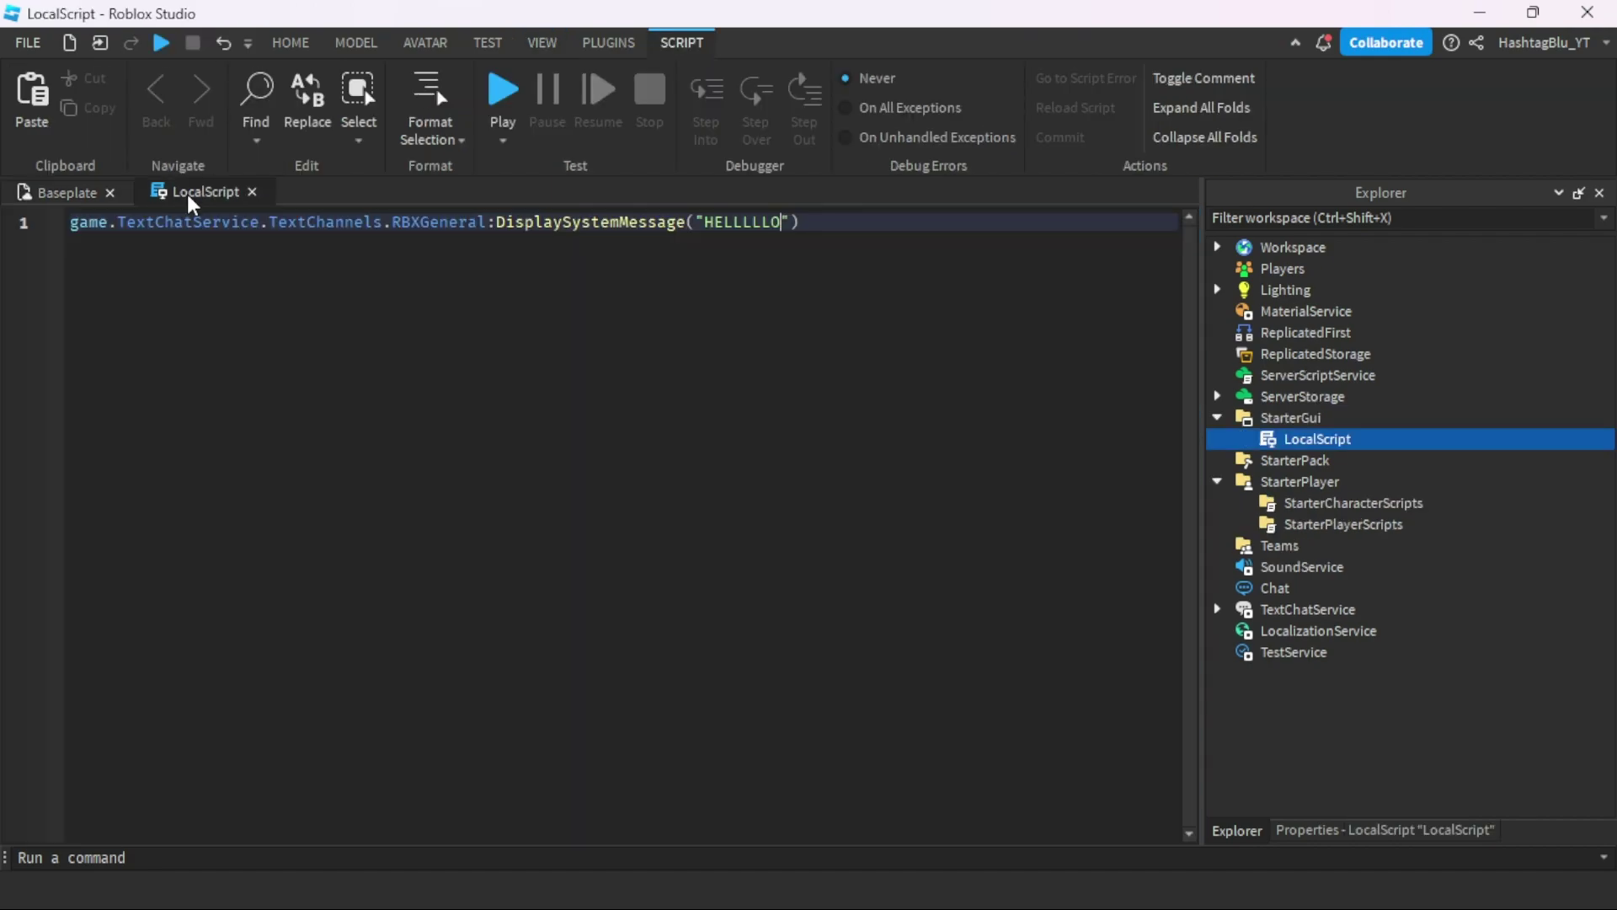
click(72, 221)
key(Return)
key(Return)
key(Up)
key(Up)
key(Down)
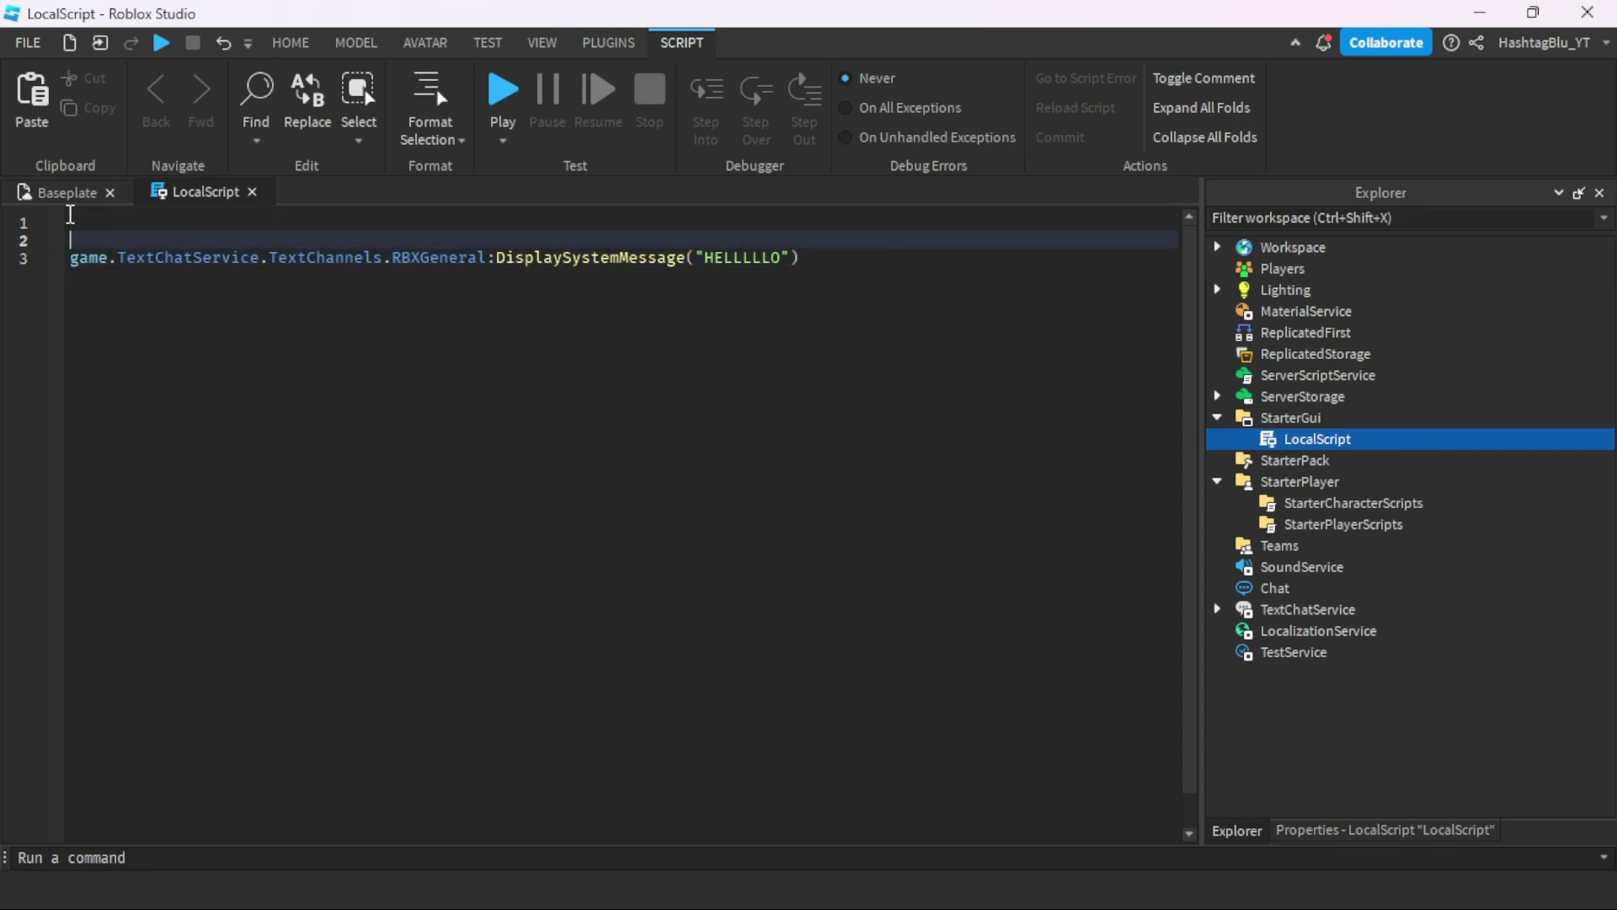
text(local)
key(ctrl+z)
key(Up)
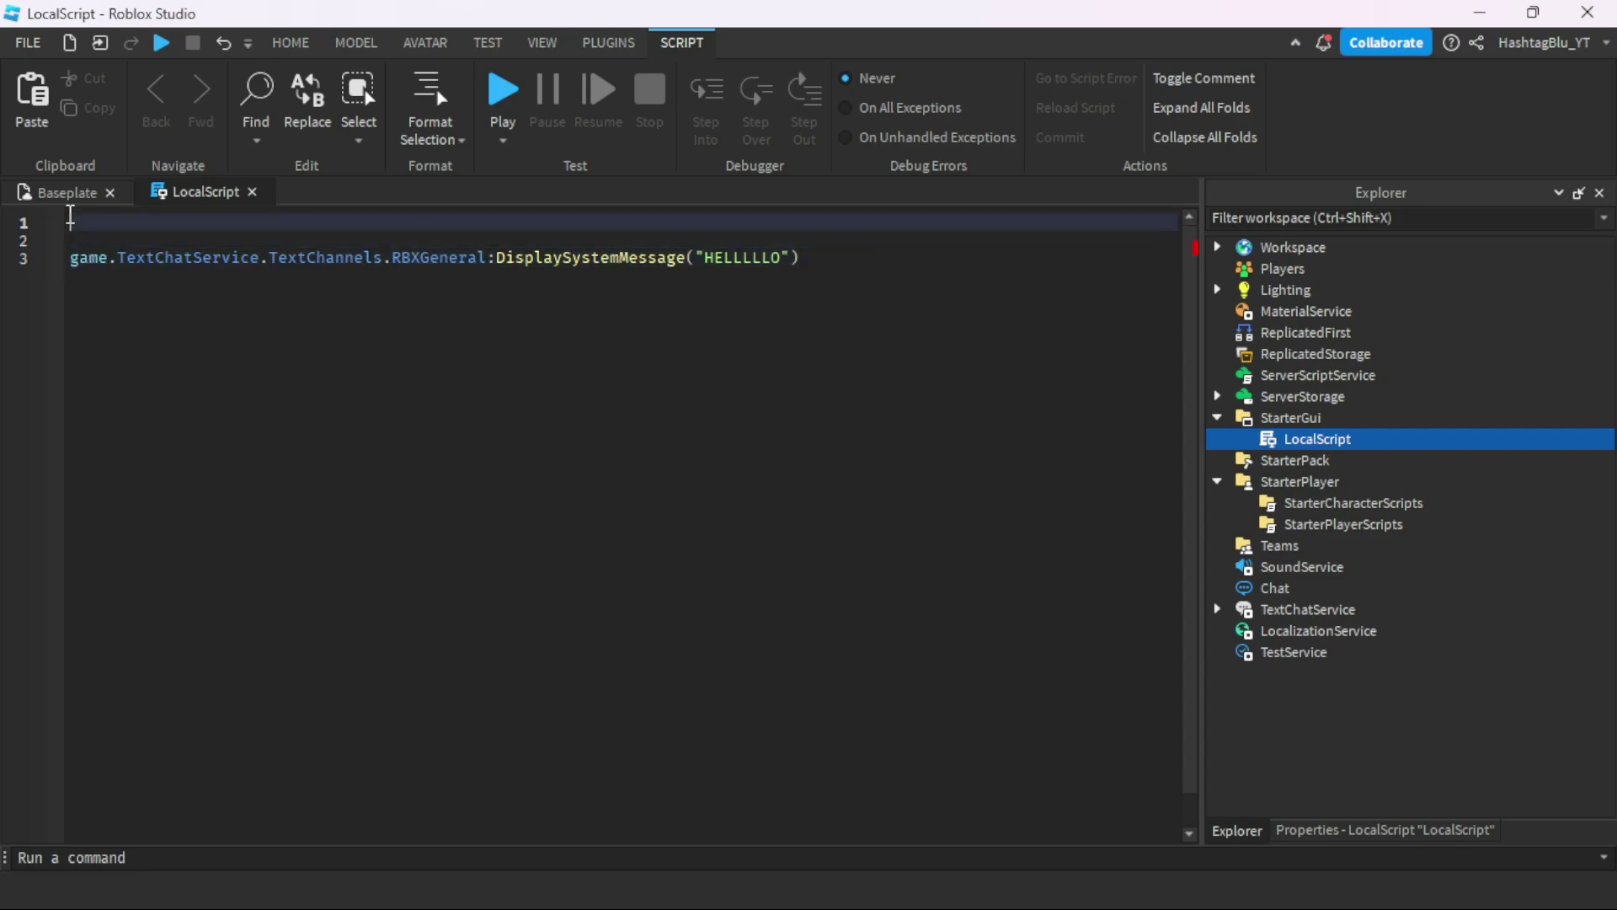
text(local)
text(me2s)
text(age = "H)
text(ELLO)
key(End)
key(Return)
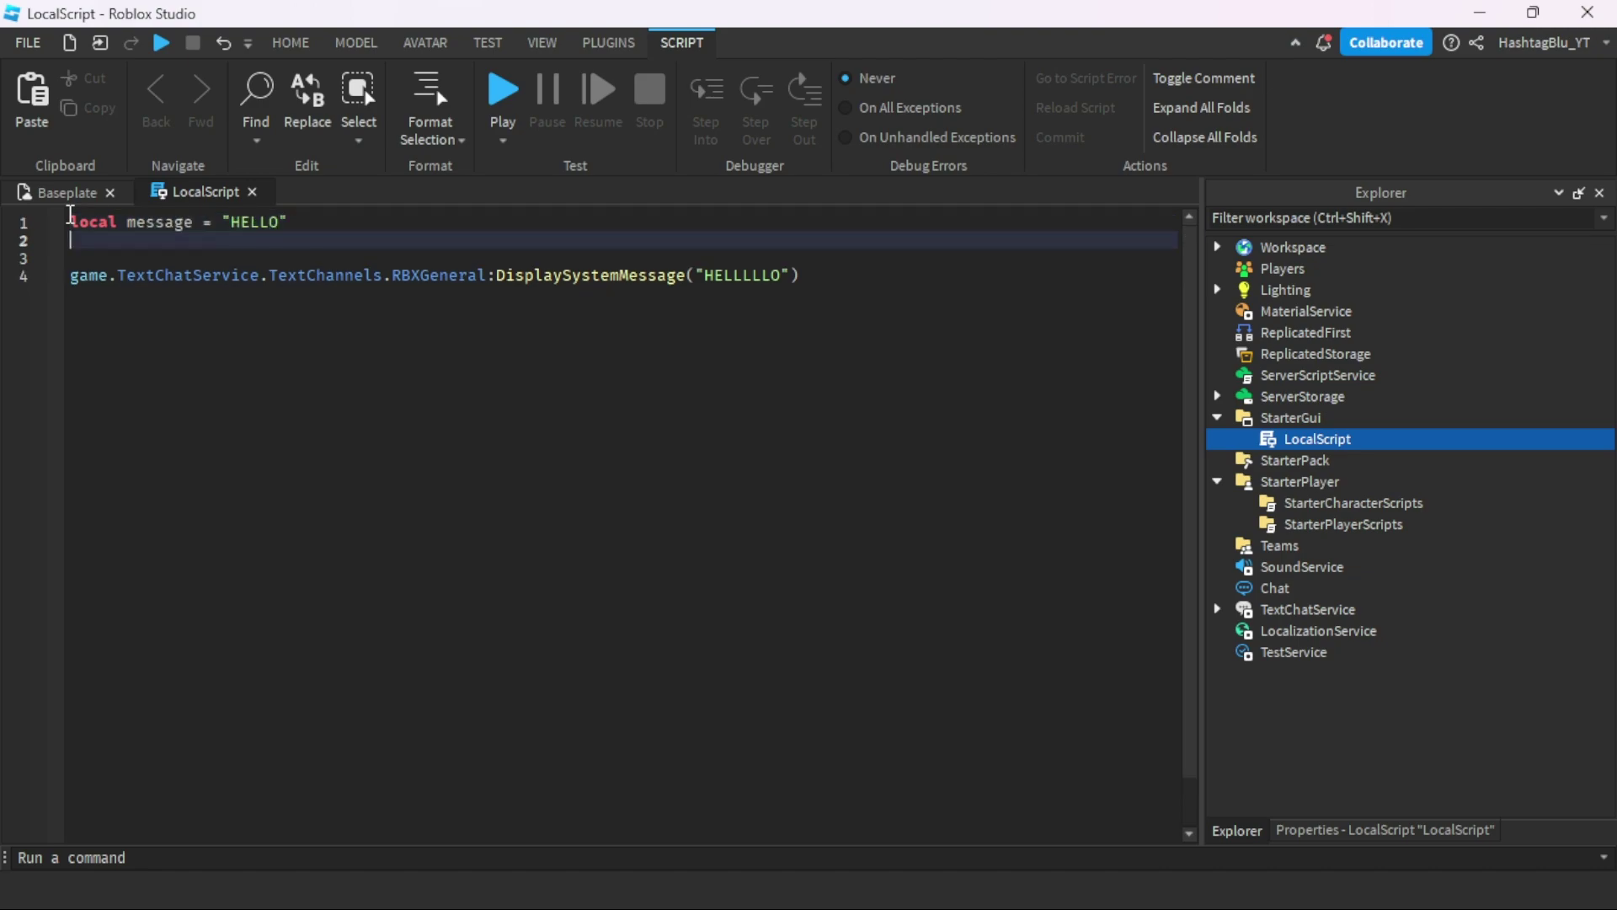
text(local p)
text(SER)
Change the DisplaySystemMessage argument from "HELLLLLO" to prefix..message.
click(789, 274)
key(BackSpace)
key(BackSpace)
key(BackSpace)
key(BackSpace)
key(BackSpace)
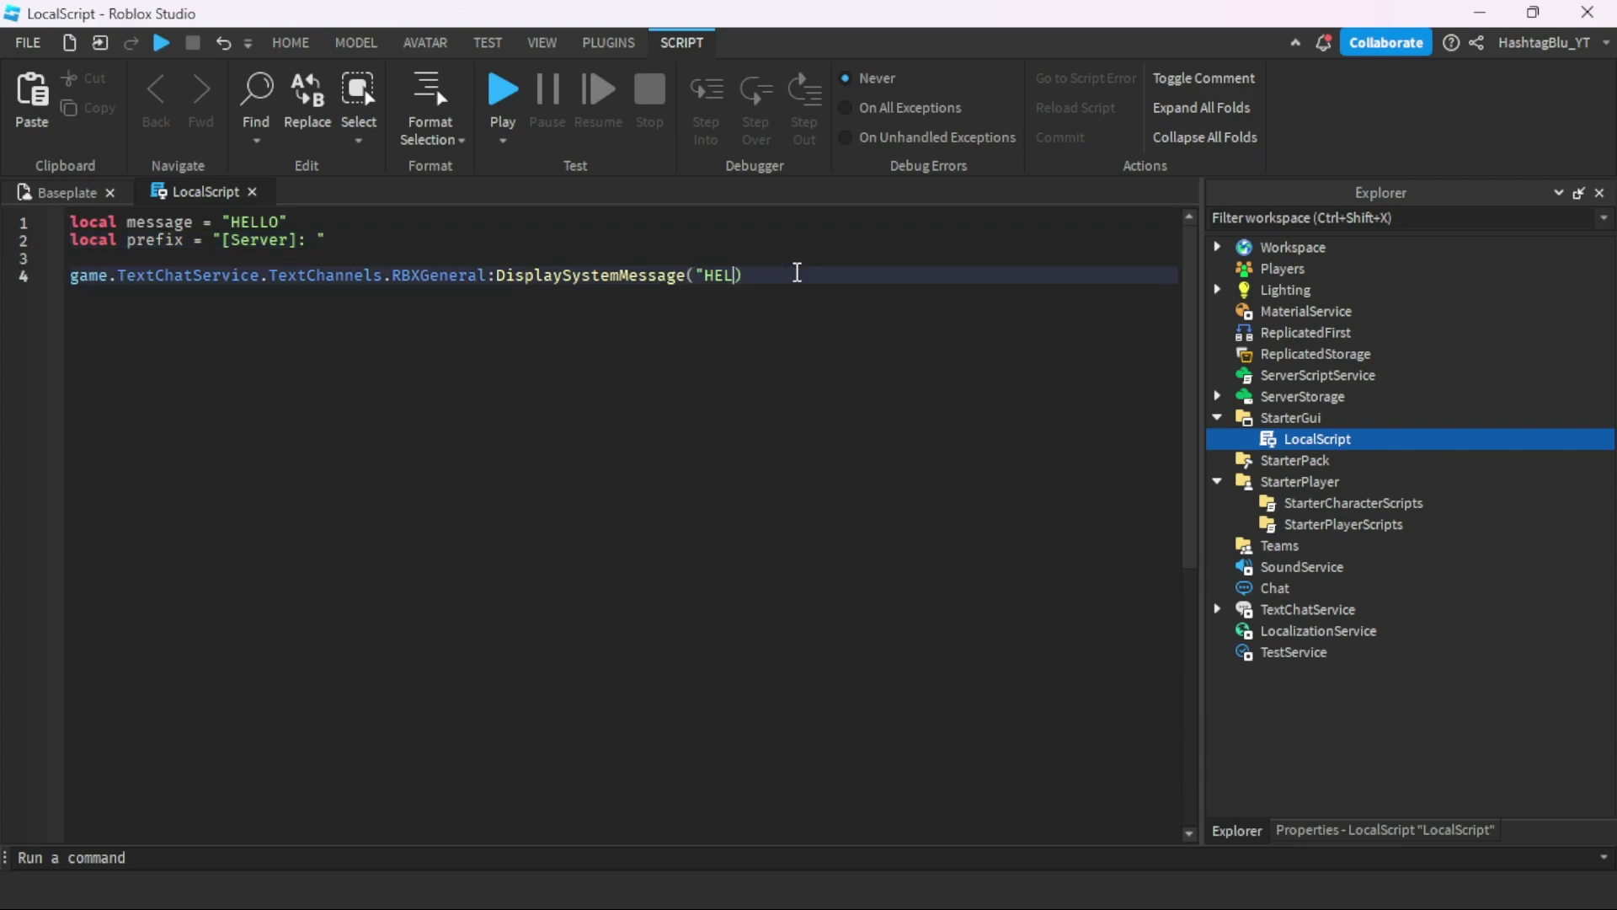
key(BackSpace)
key(BackSpace)
key(BackSpace)
key(Escape)
text(pr)
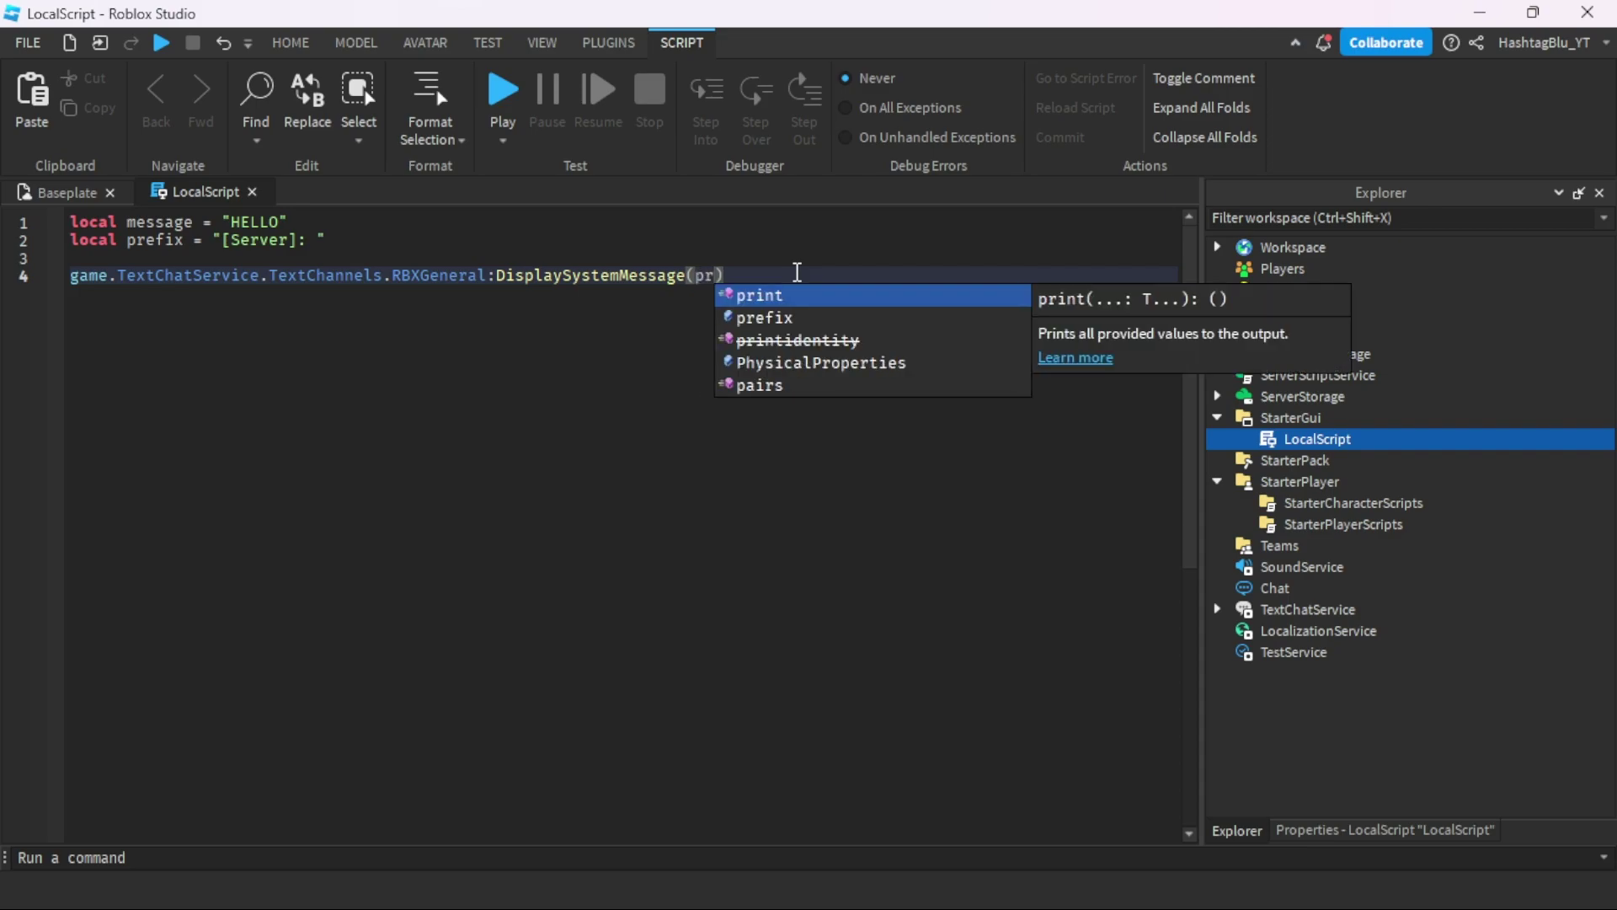
text(efix..)
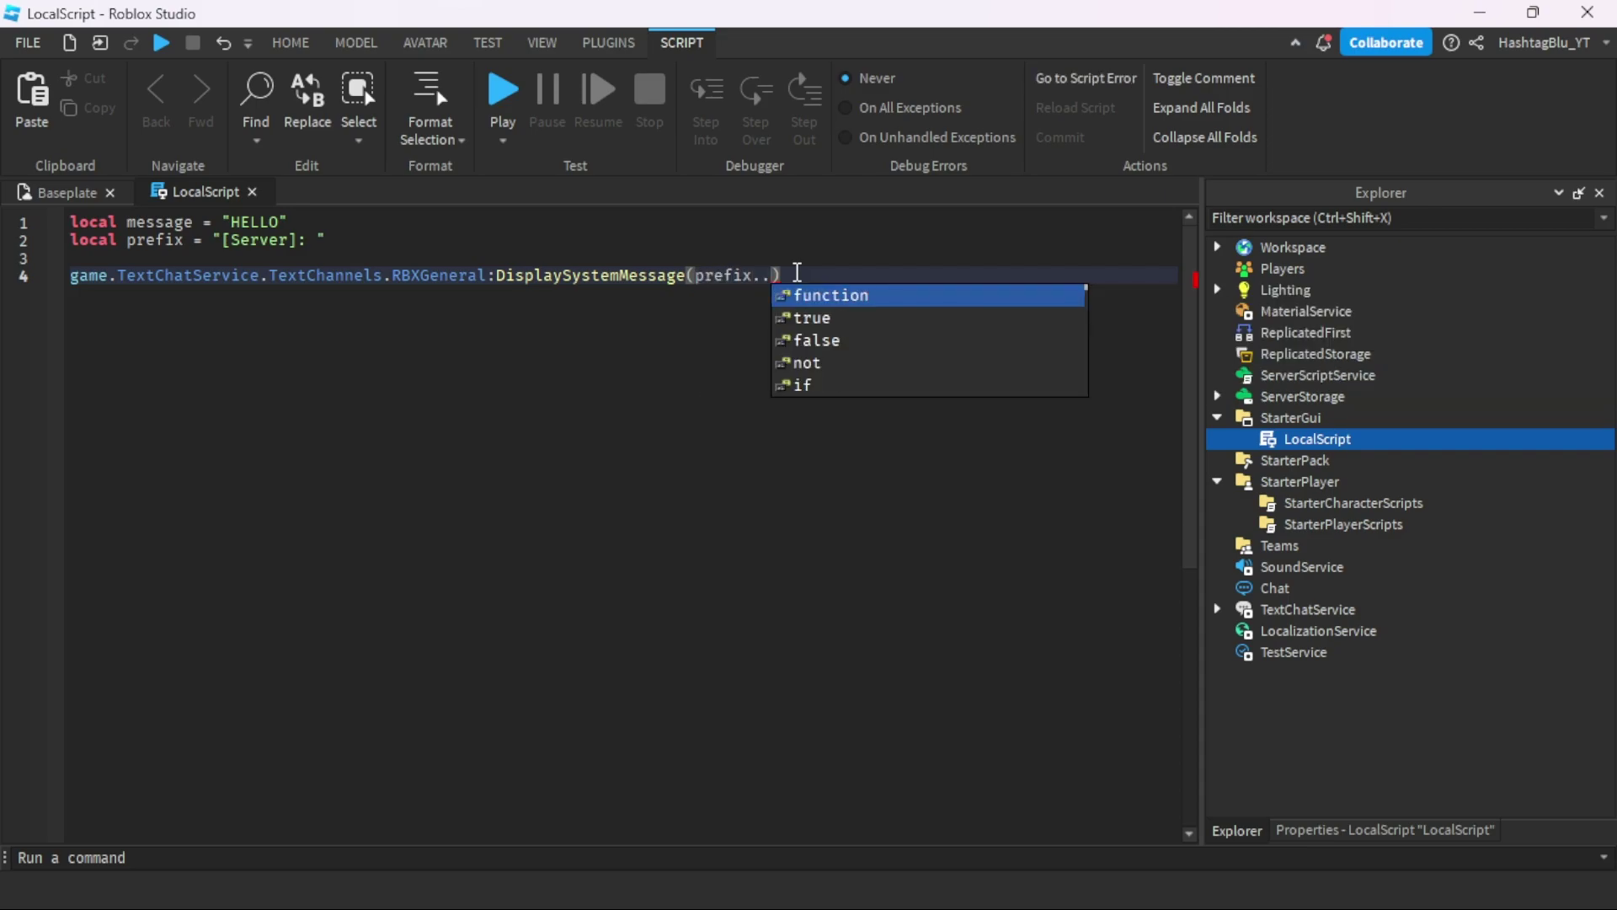
text(me)
key(Tab)
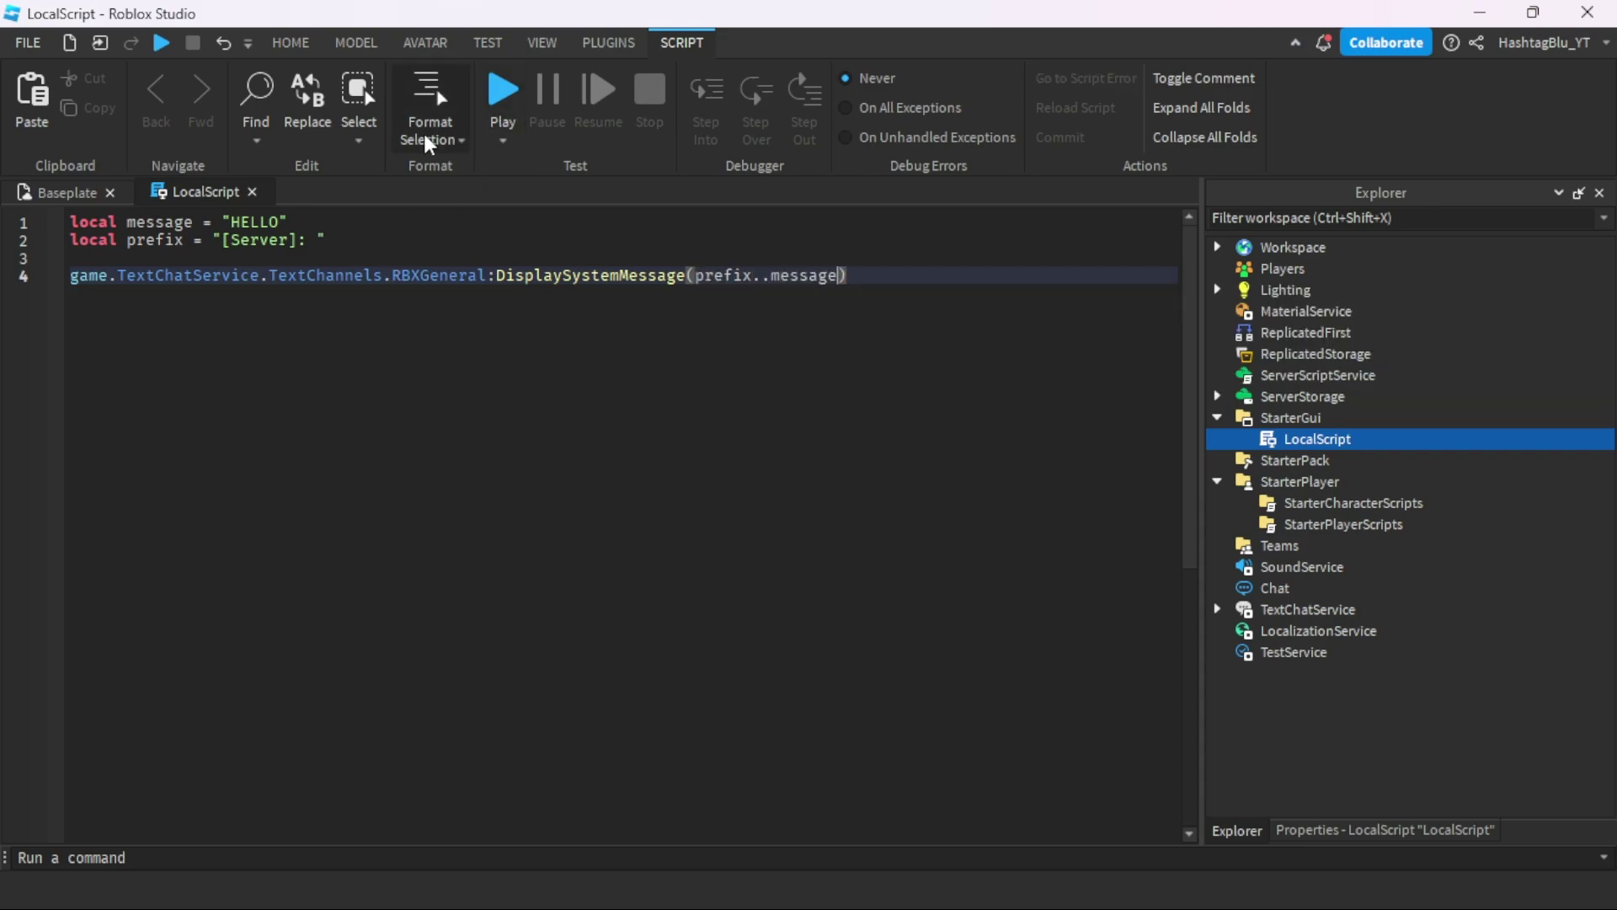
click(429, 258)
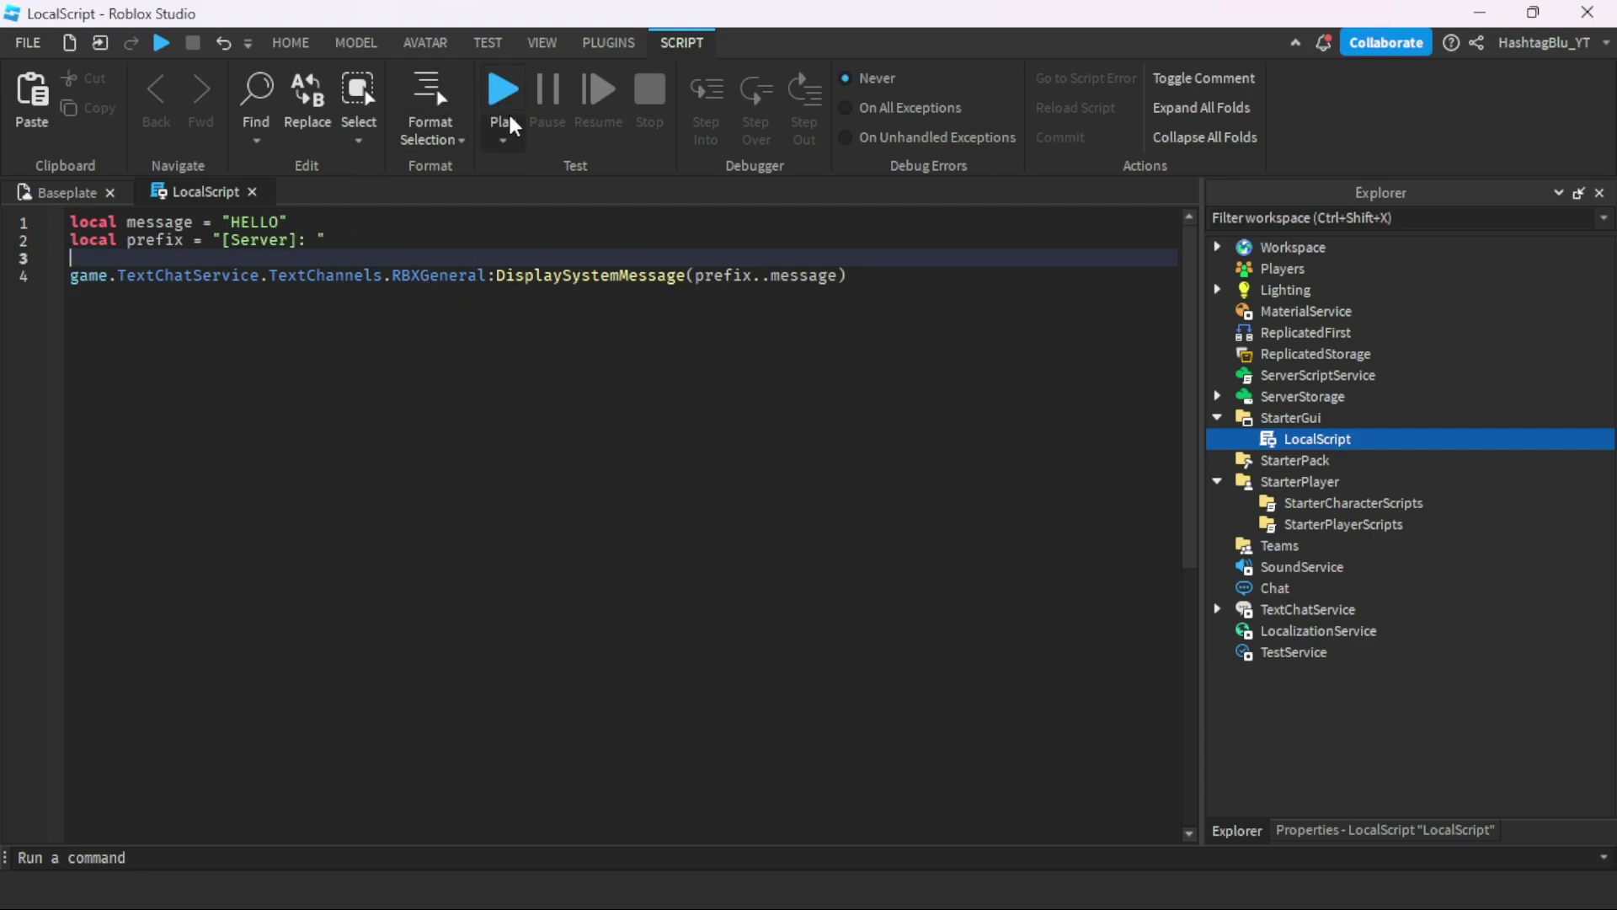
click(502, 139)
click(530, 164)
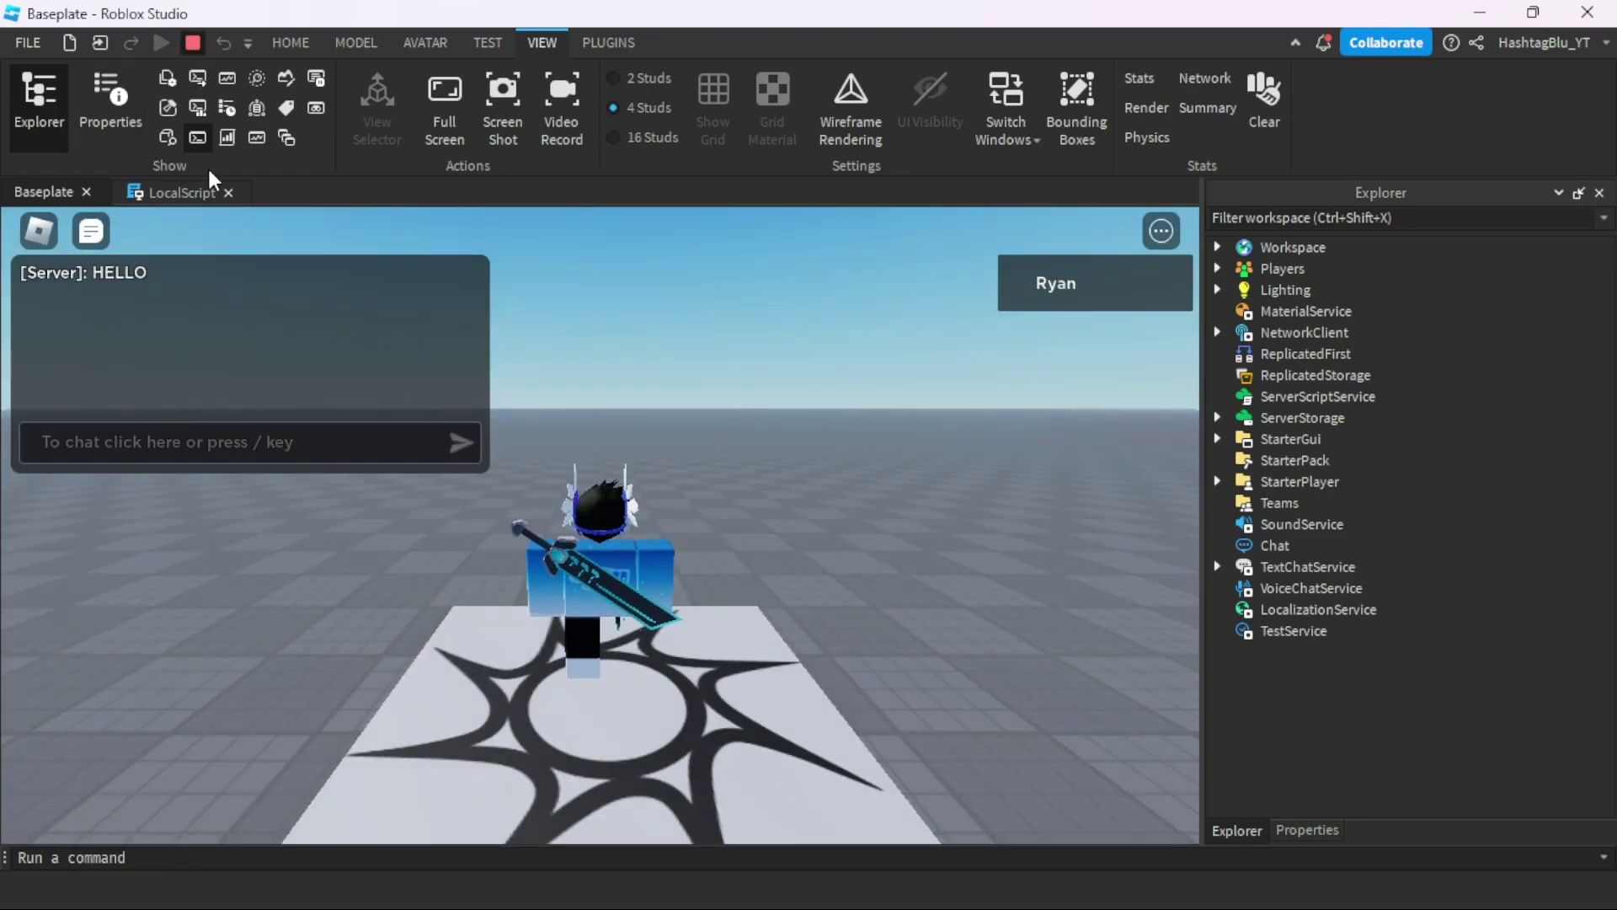
click(170, 189)
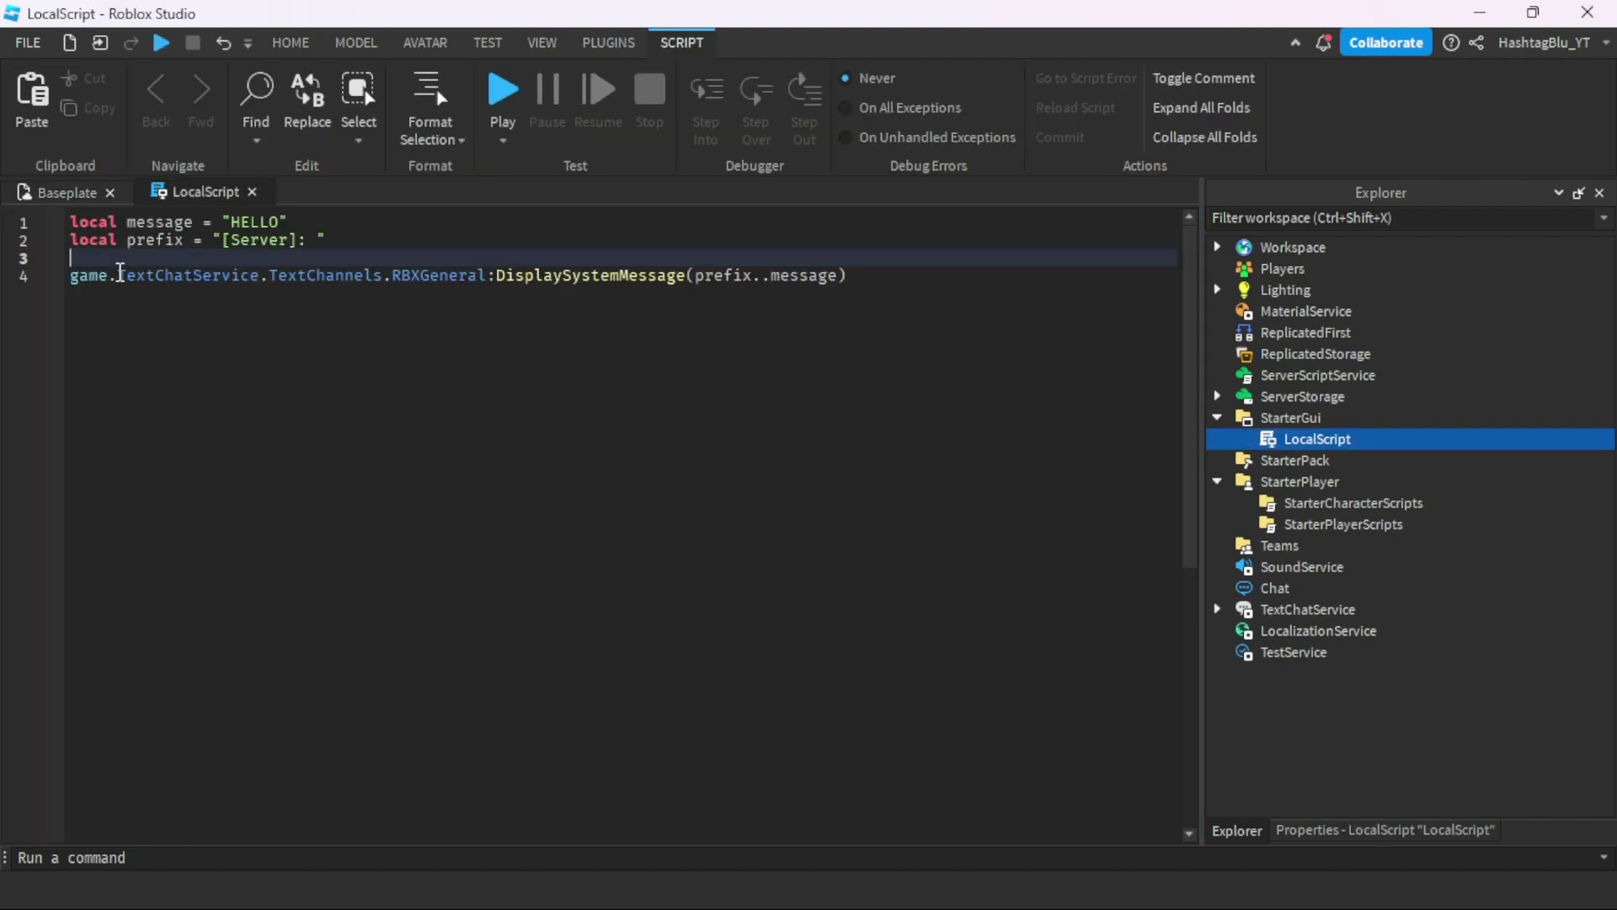
Add a Players.PlayerAdded:Connect(function(plr) handler above the chat call.
click(71, 225)
key(Down)
key(Down)
key(Down)
key(Return)
key(Up)
text(game.Pl)
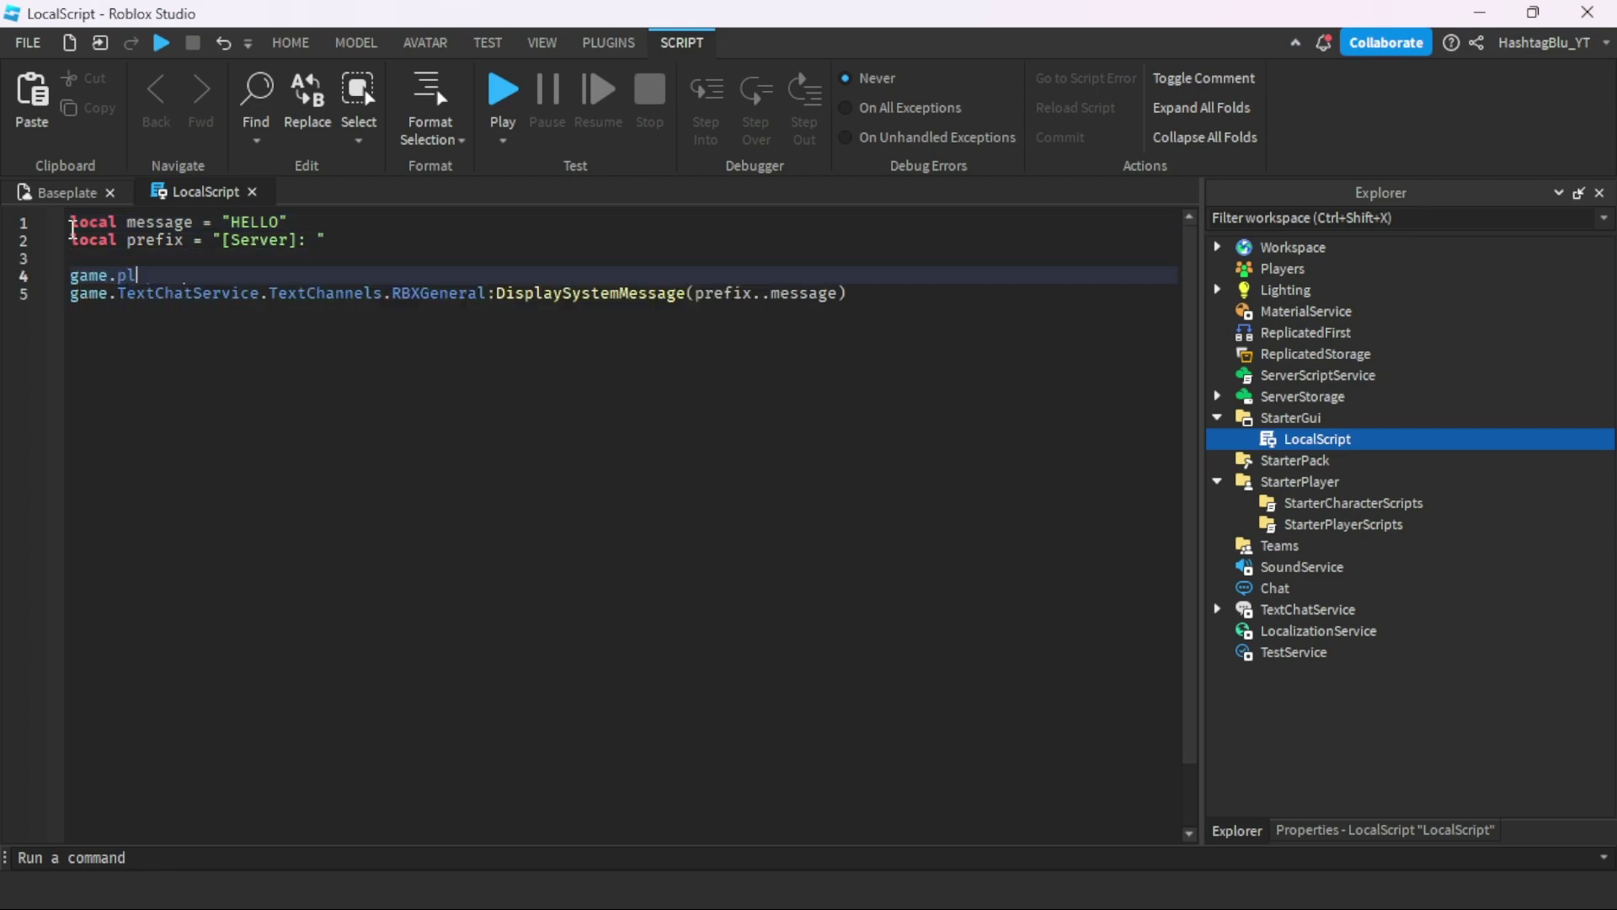
key(Tab)
text(.)
key(Tab)
text(:)
key(Tab)
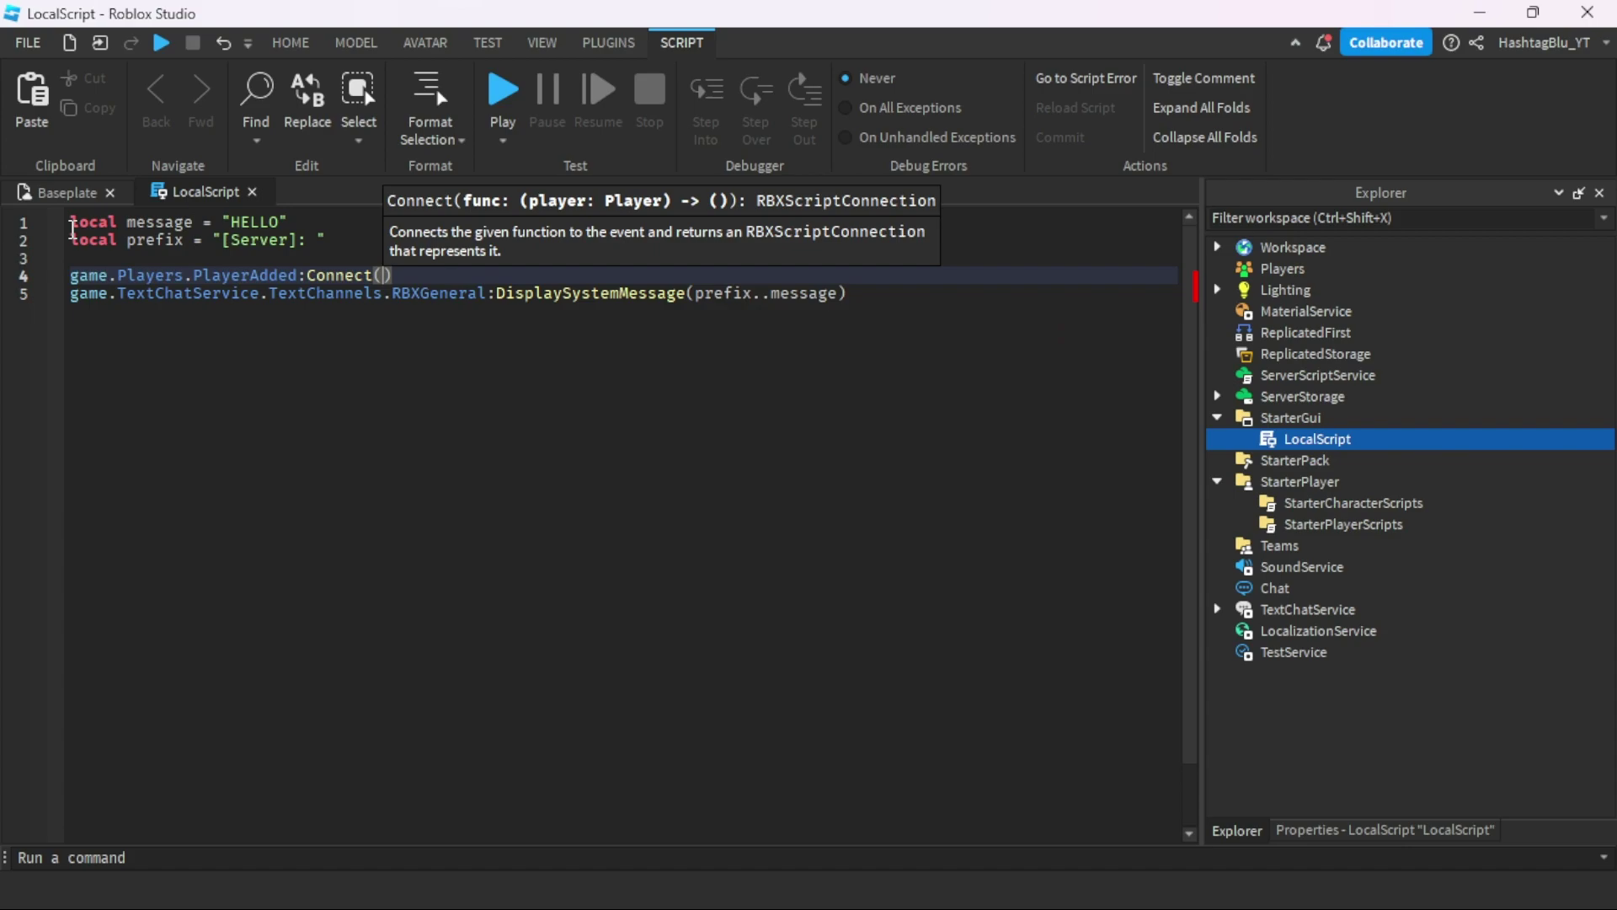
text((f)
key(Tab)
text(())
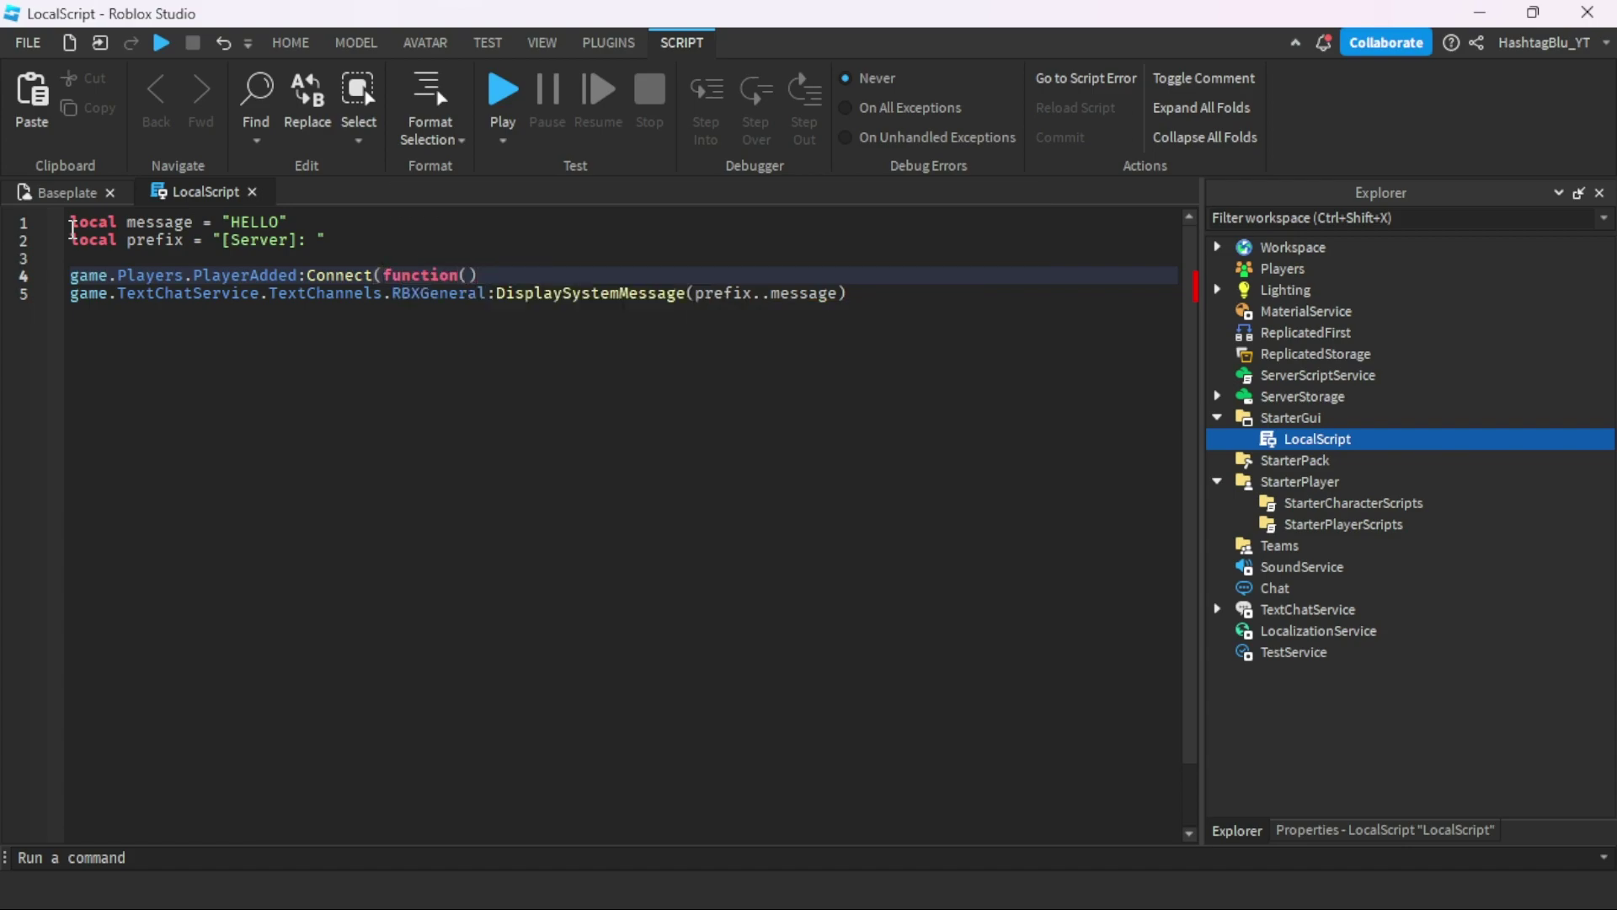
key(Return)
key(Return)
click(470, 275)
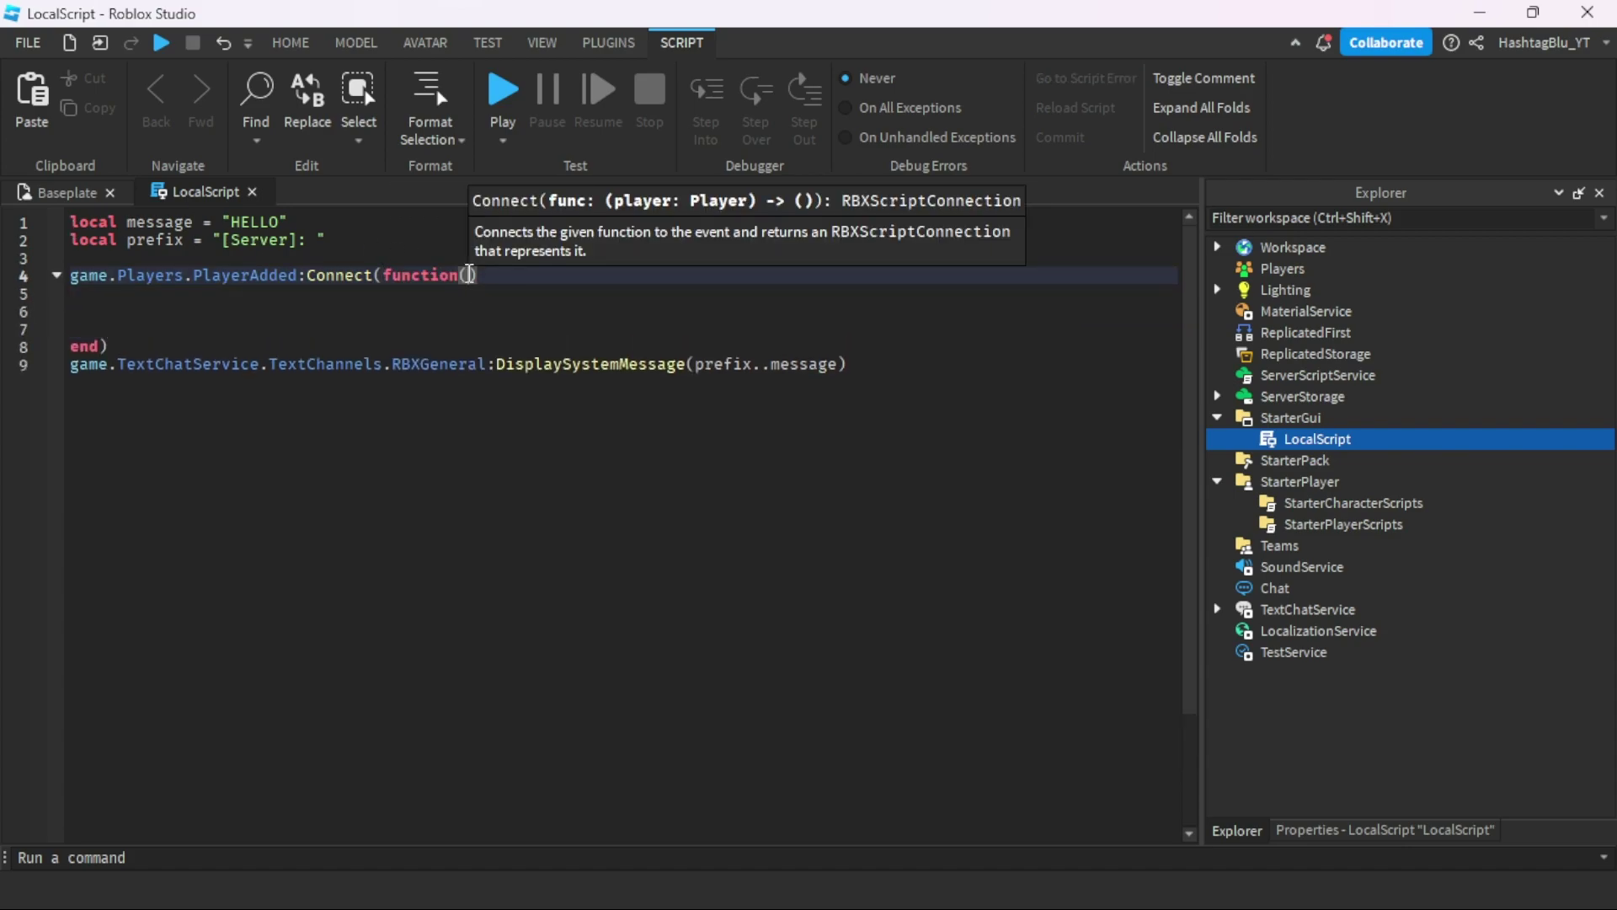
text(plr)
Clear HELLO from message and set message to plr.Name plus " has joined the server" inside the function.
click(369, 221)
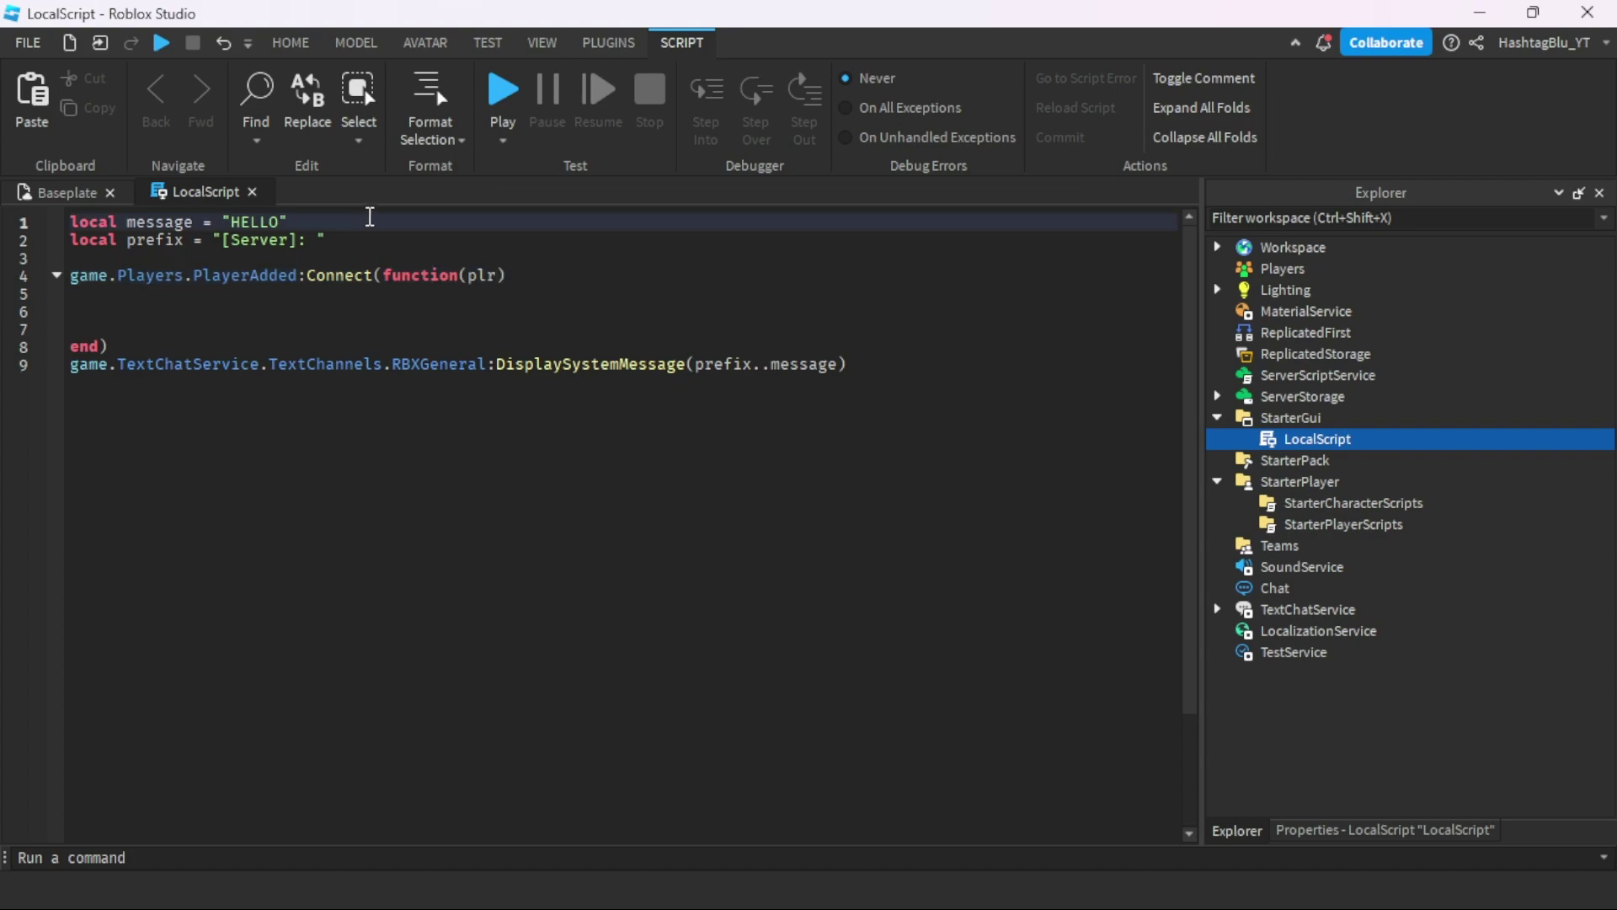
key(BackSpace)
key(BackSpace)
key(BackSpace)
click(913, 363)
click(417, 313)
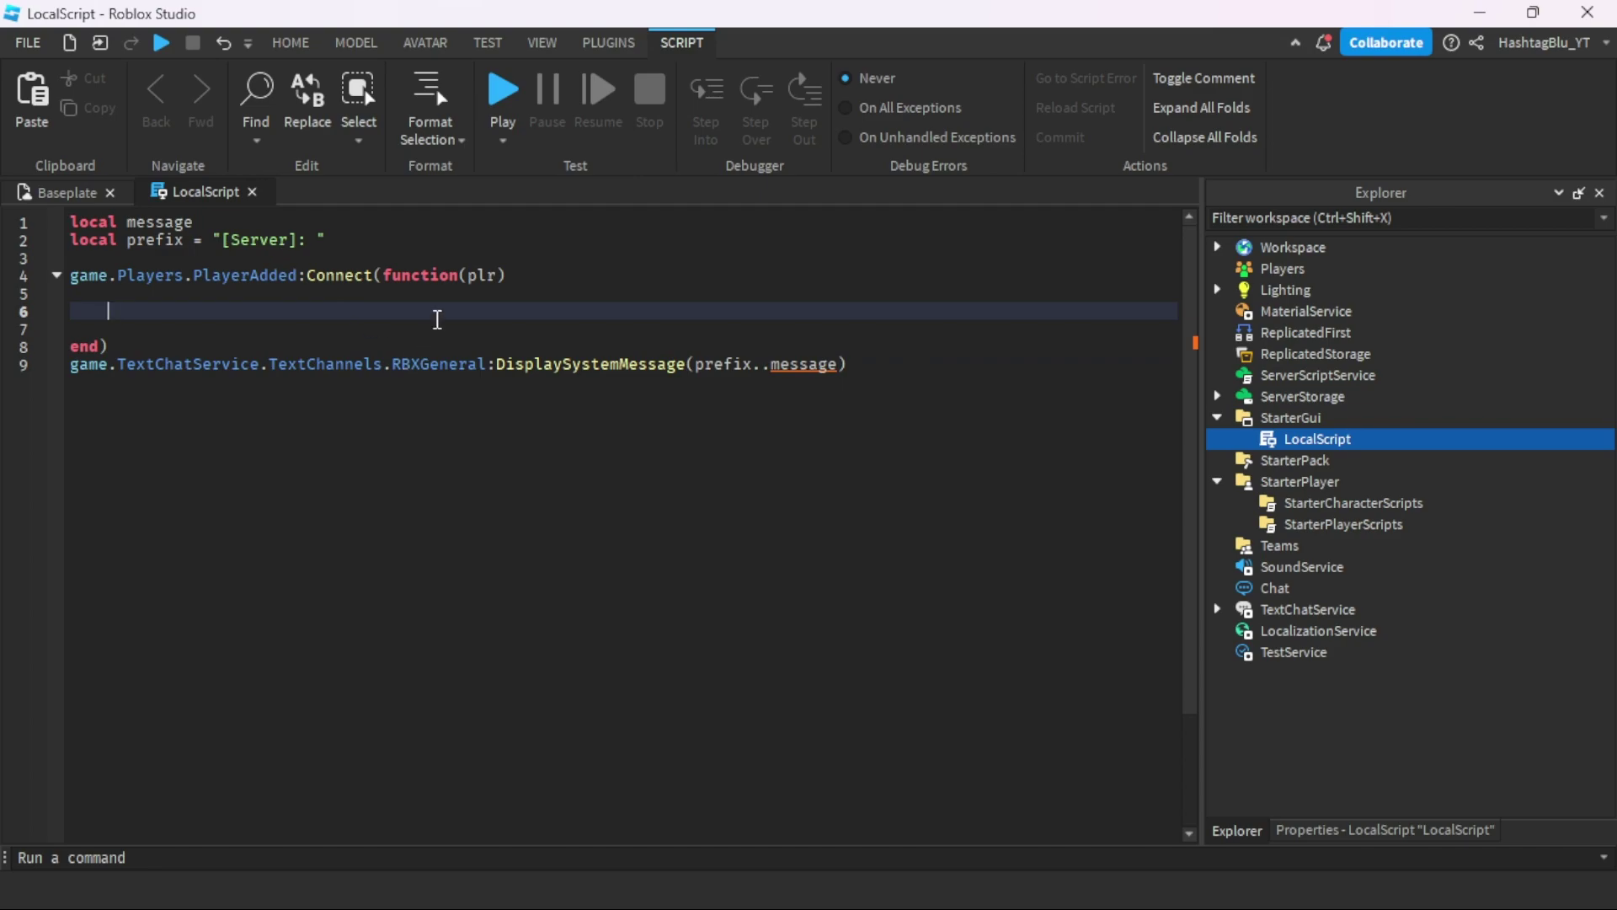
text(message = )
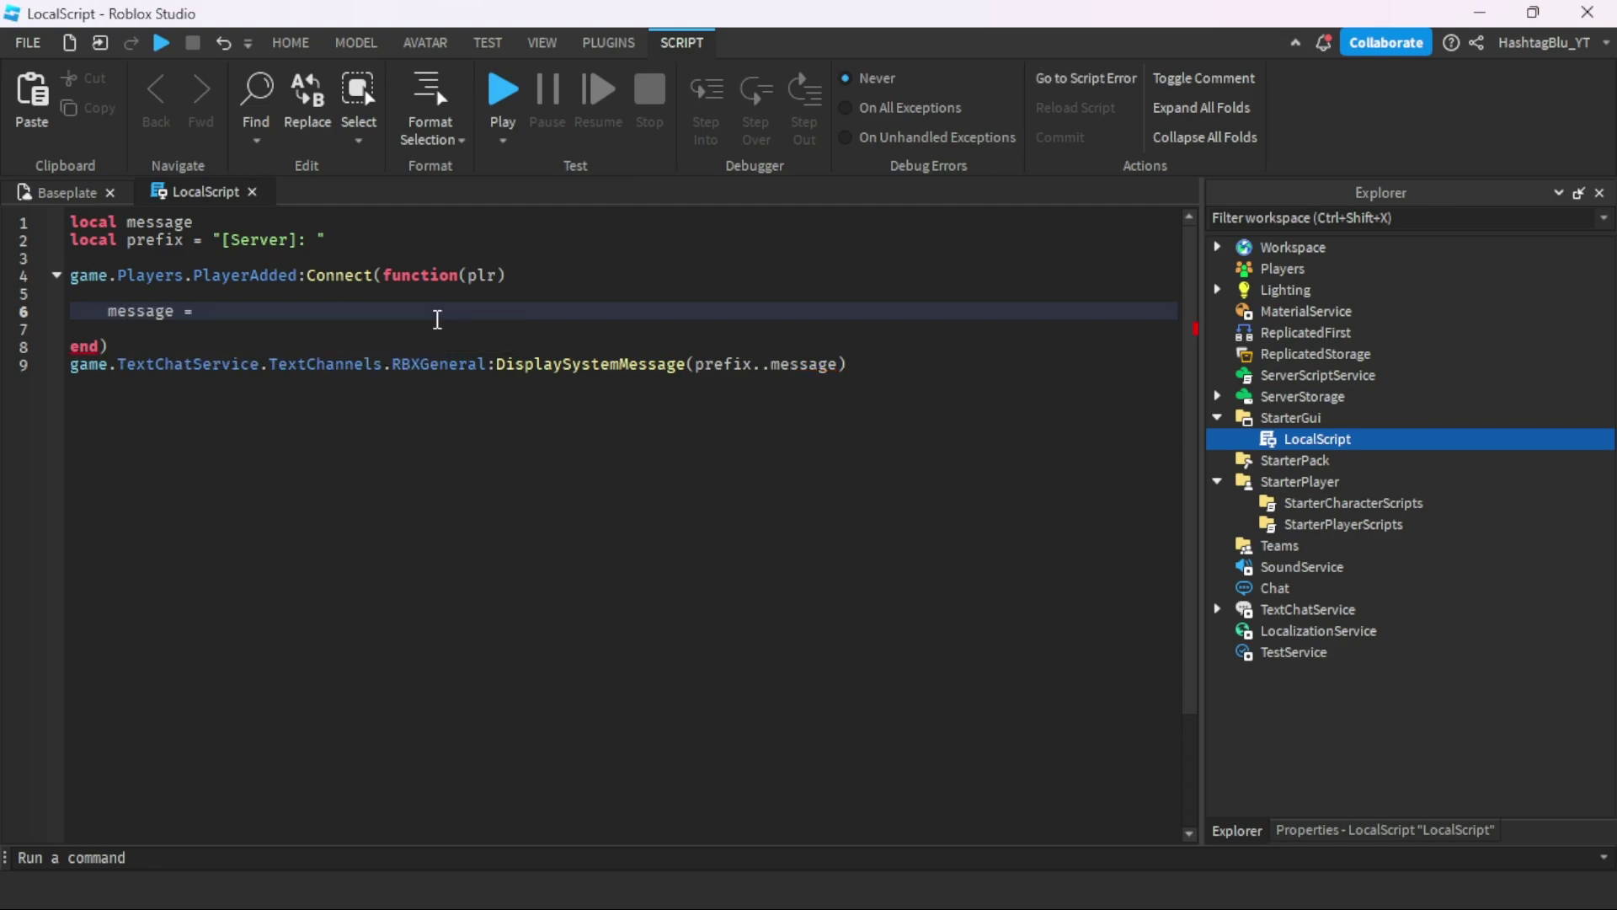
text(plr.." has )
text(joined the server)
click(238, 309)
text(.)
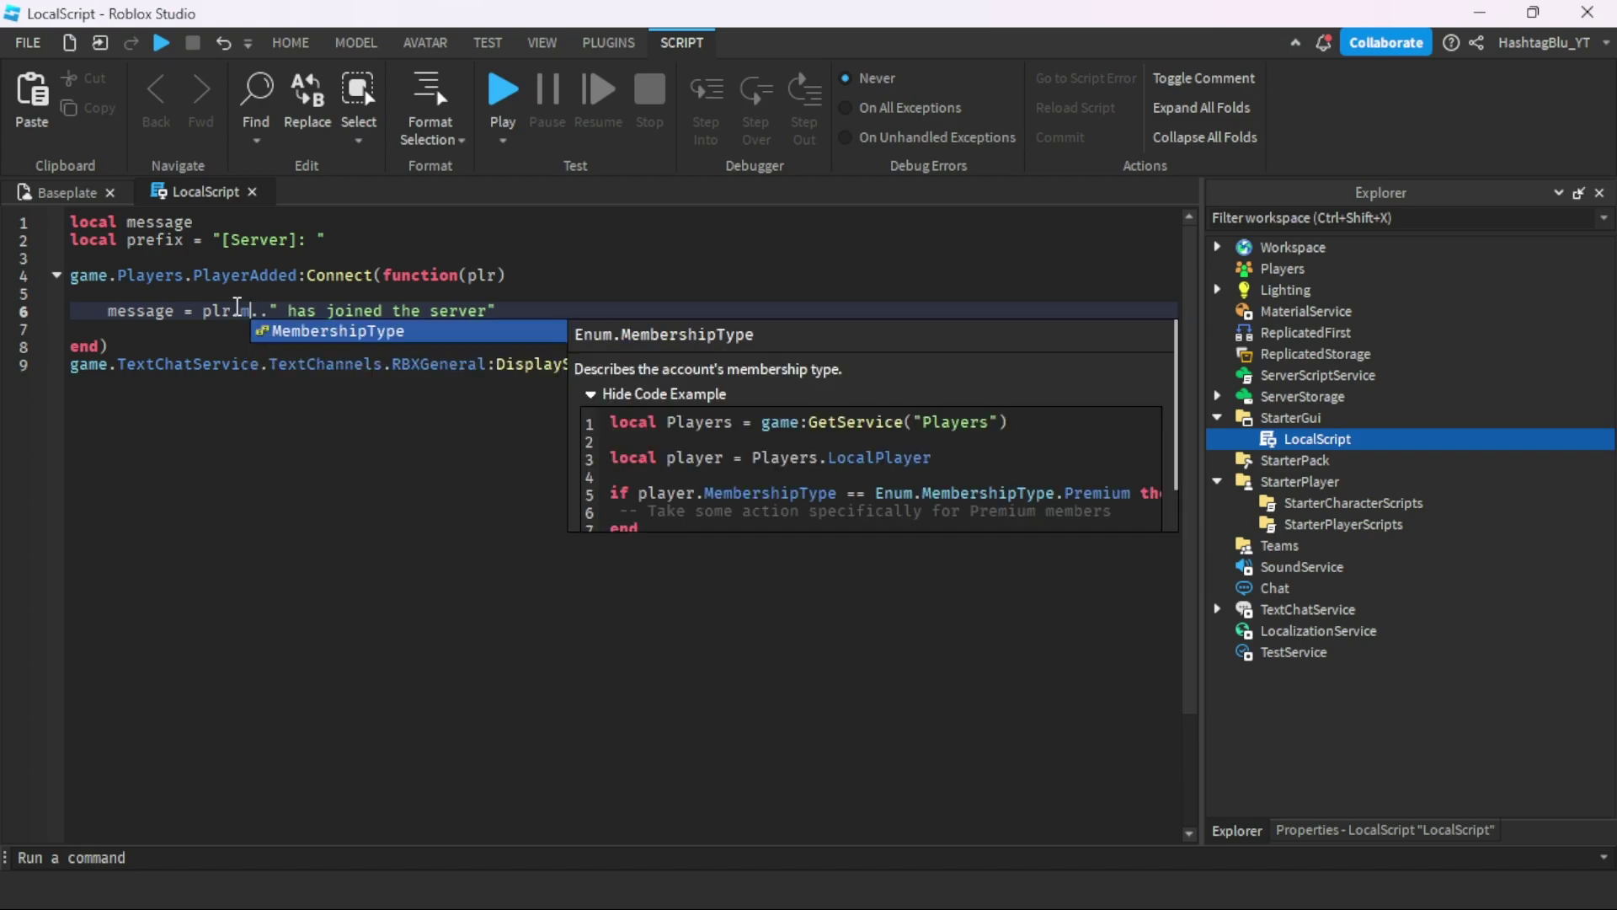
text(Na)
key(Tab)
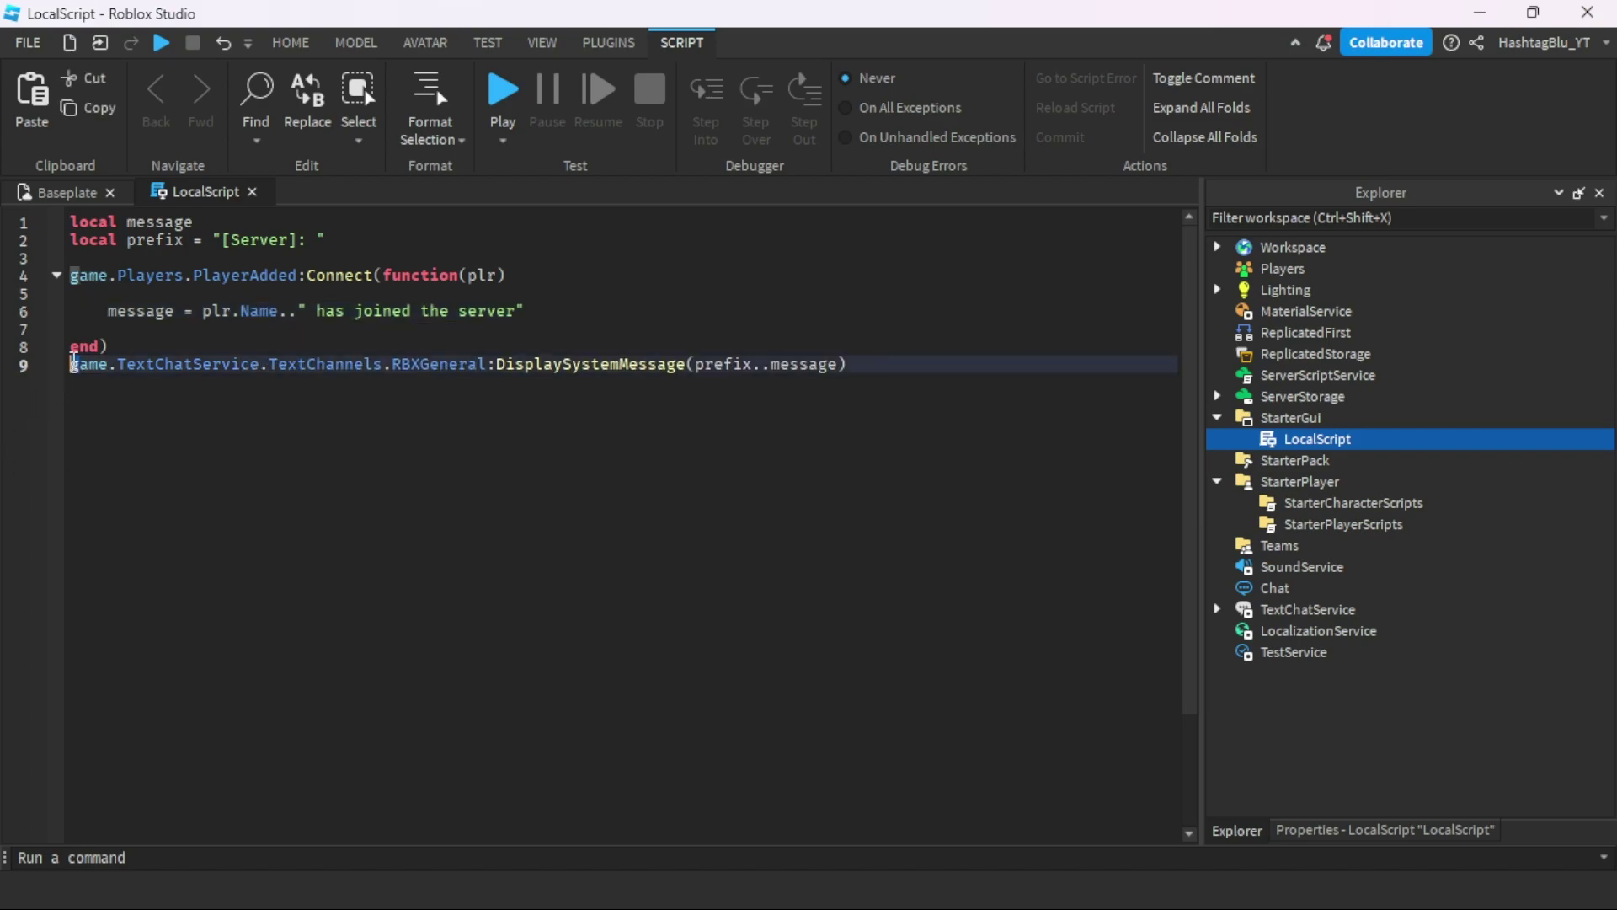
Move the DisplaySystemMessage line inside the PlayerAdded function.
click(916, 364)
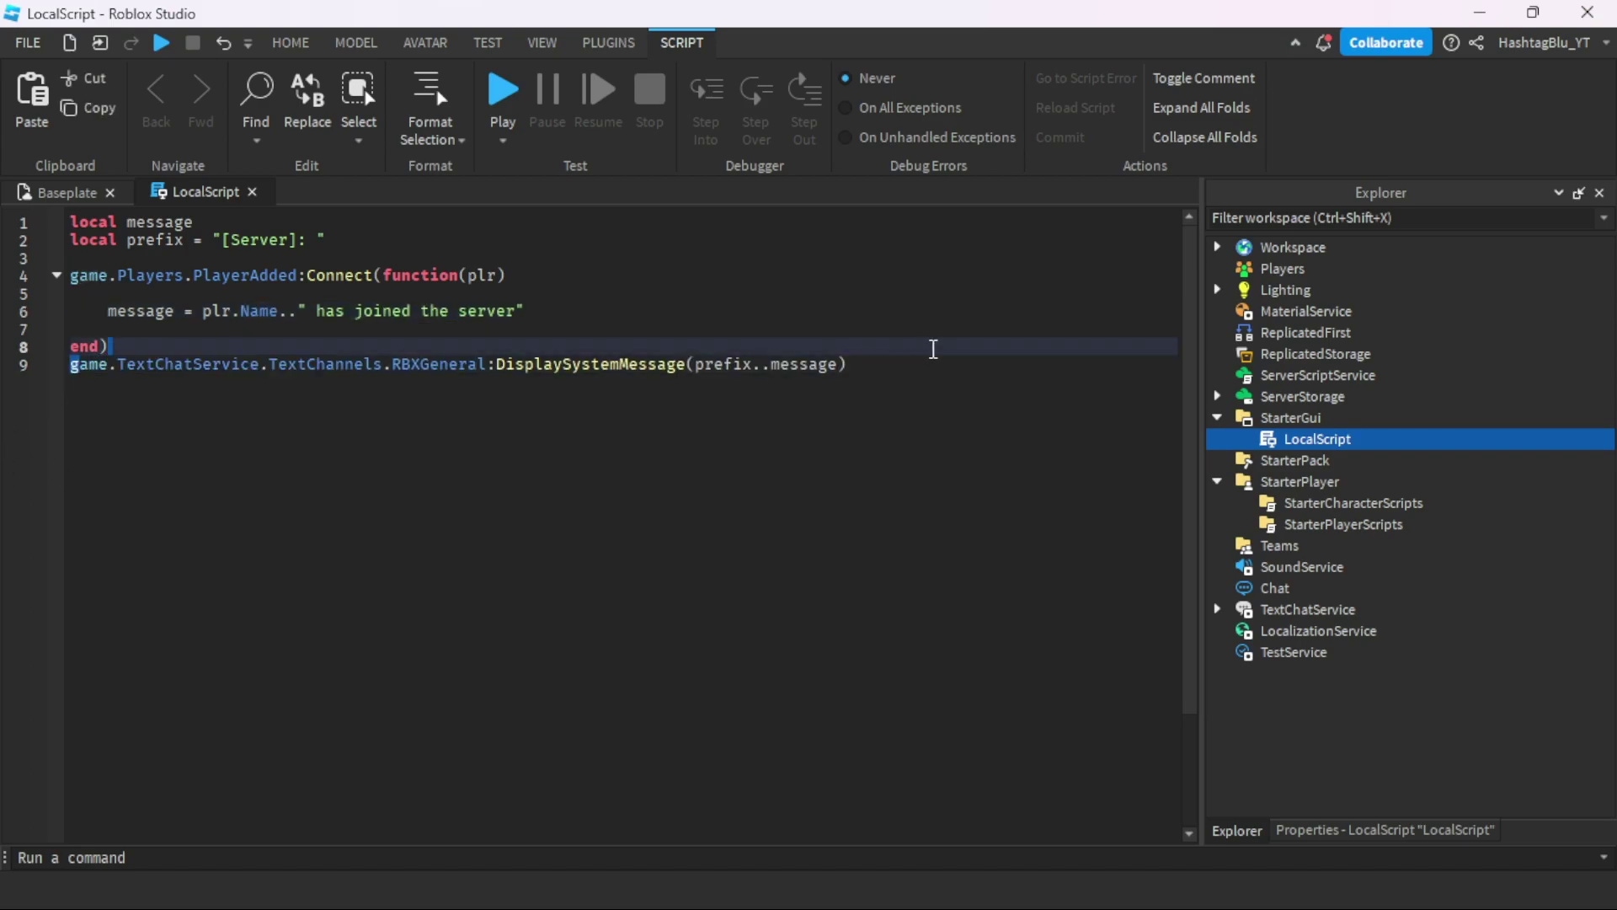
shift+click(74, 364)
key(ctrl+x)
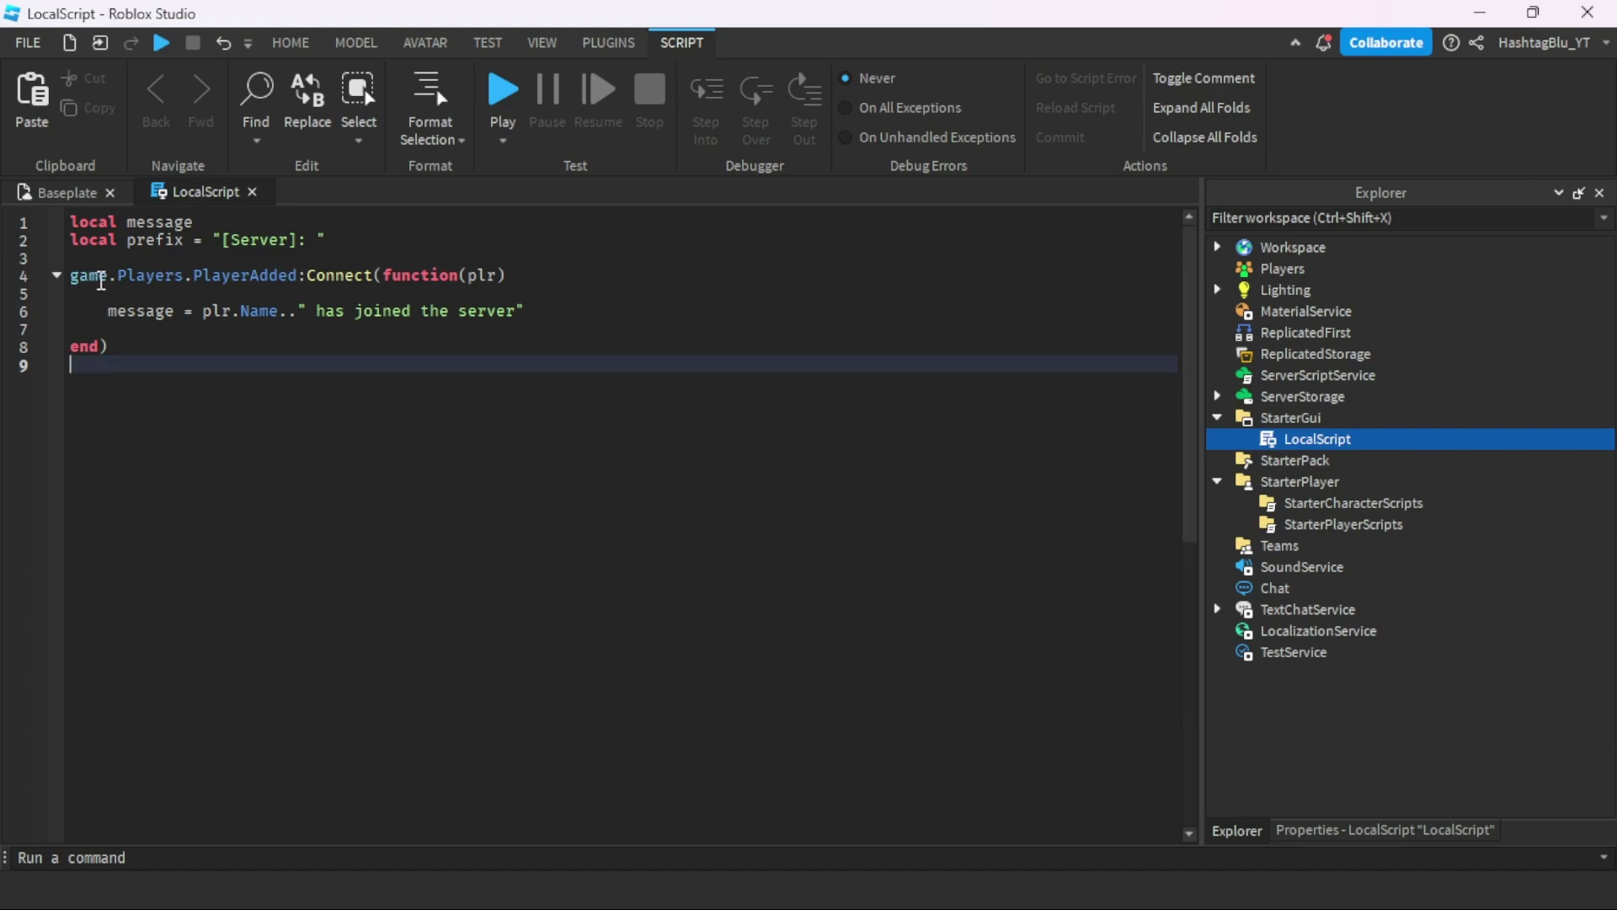
click(147, 330)
key(ctrl+v)
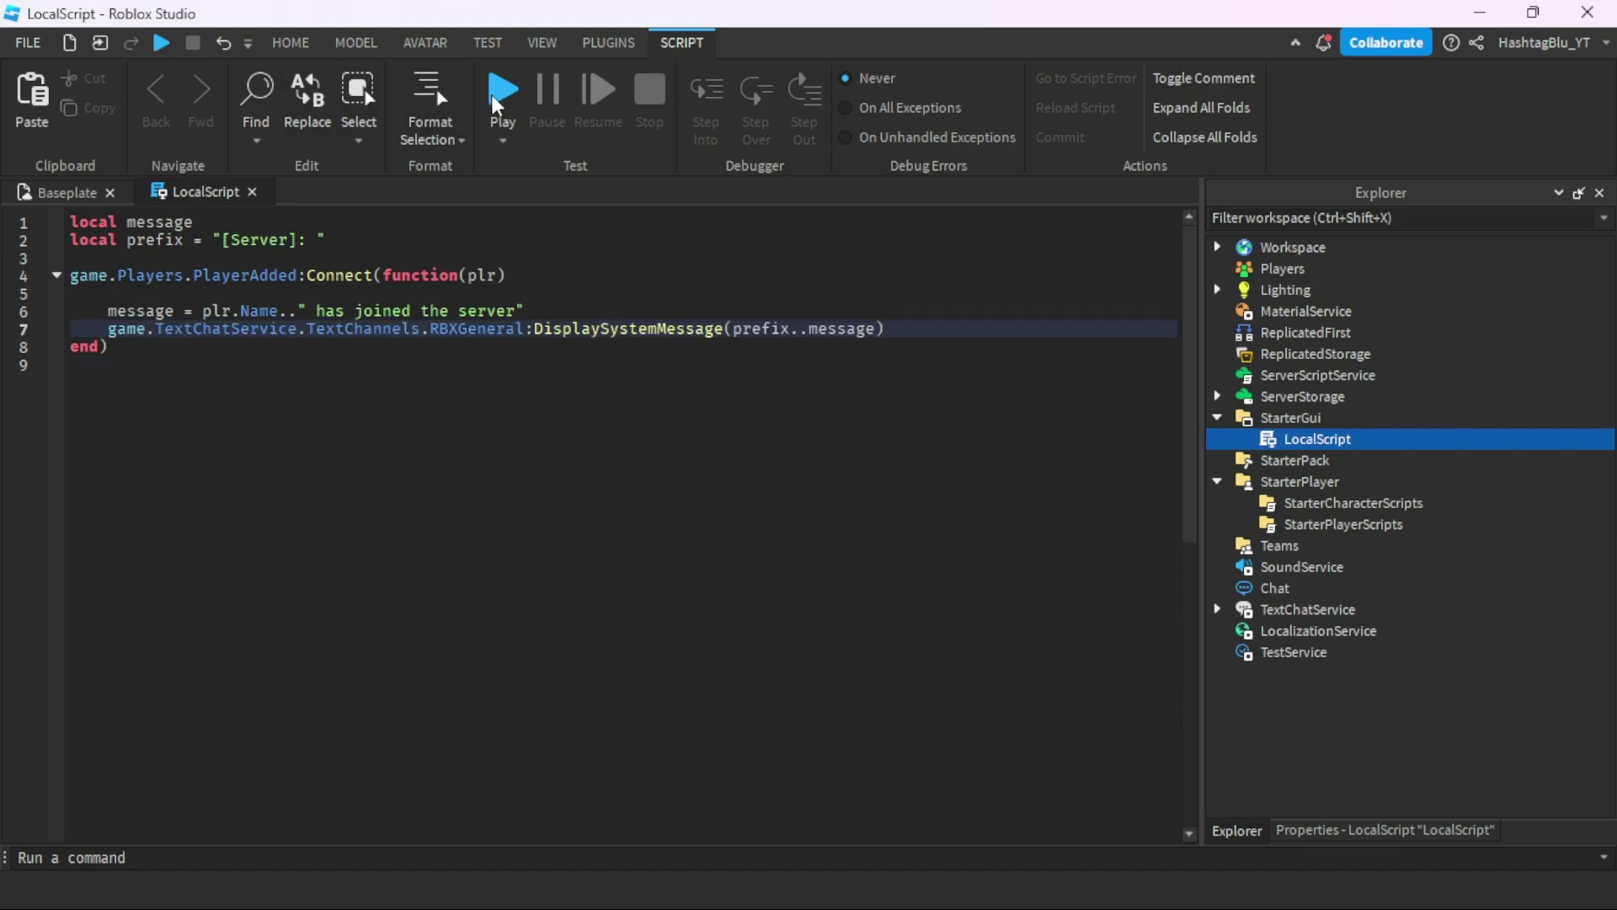
click(512, 92)
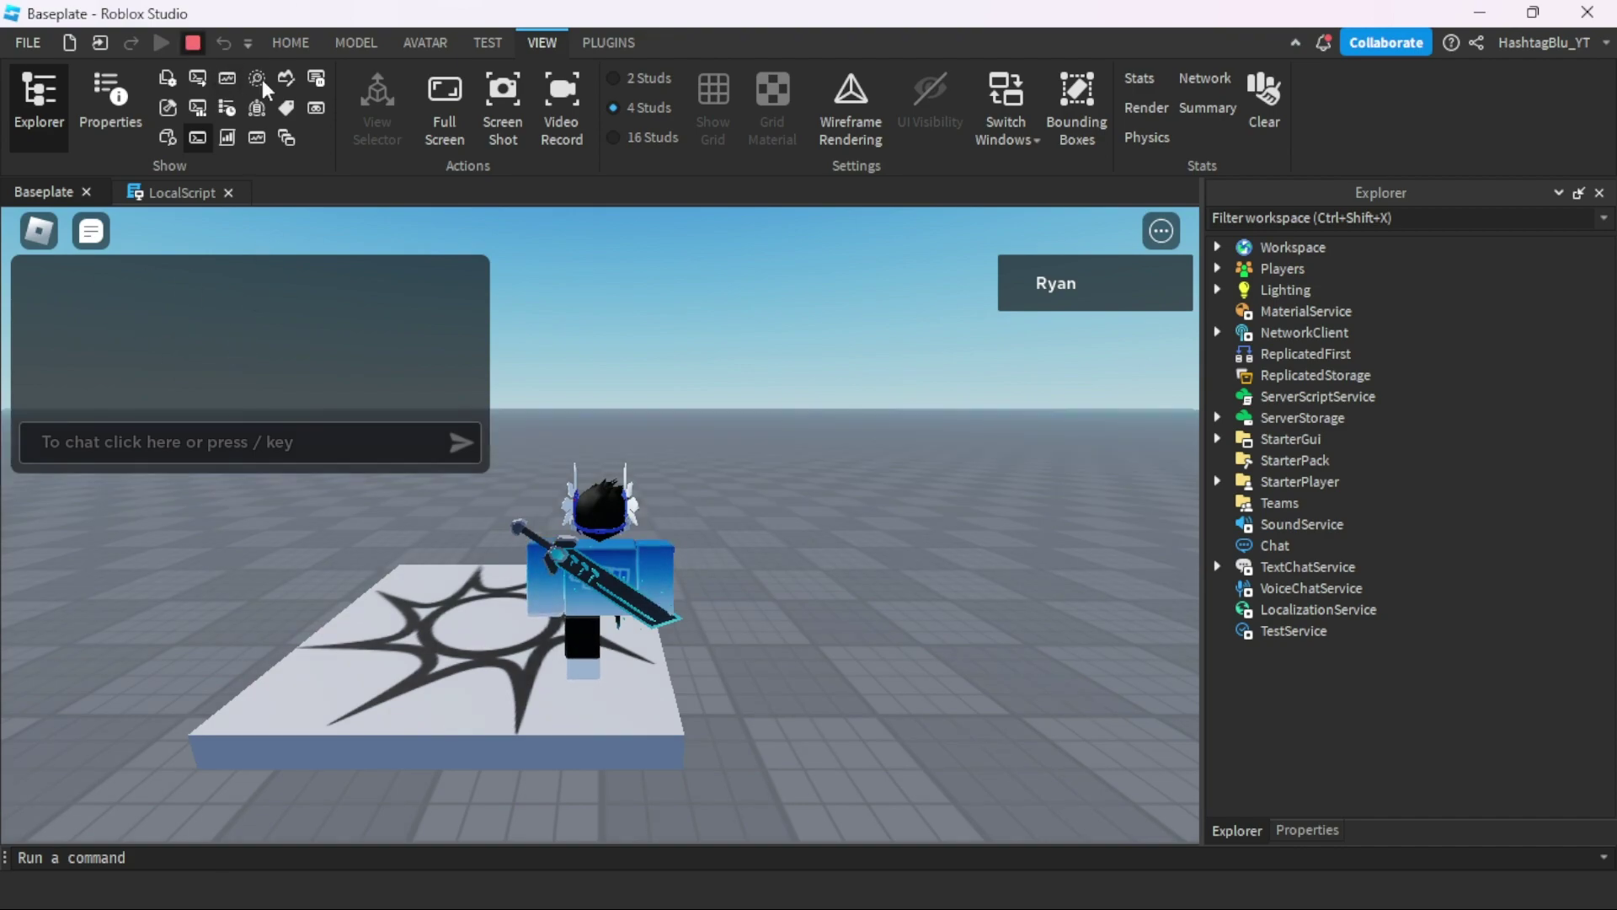
key(shift+F5)
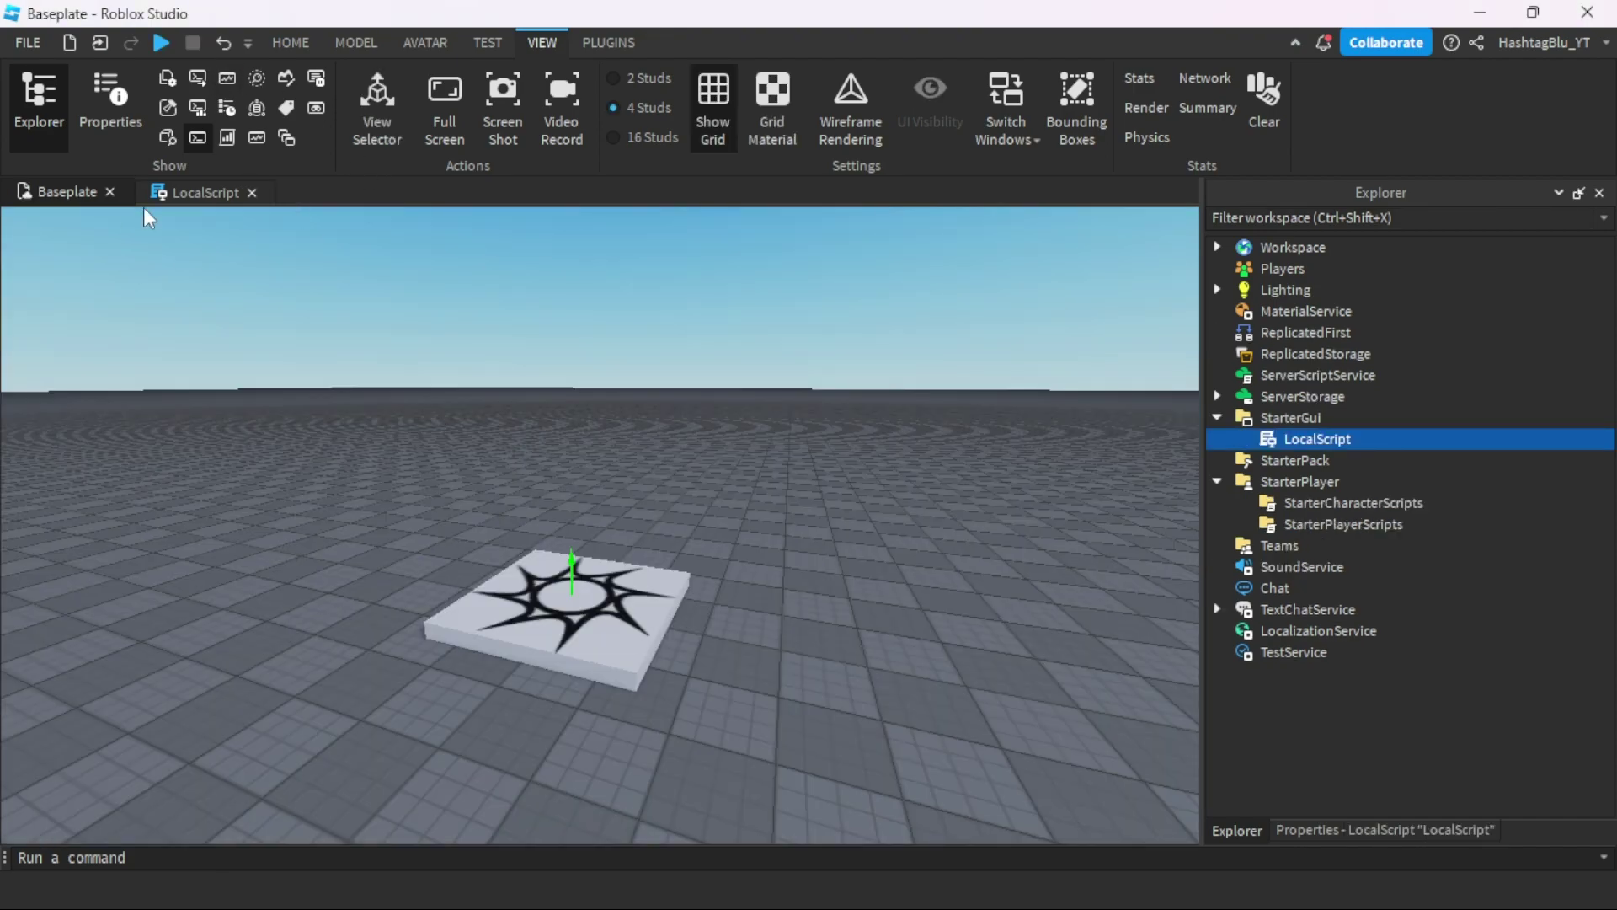
click(184, 192)
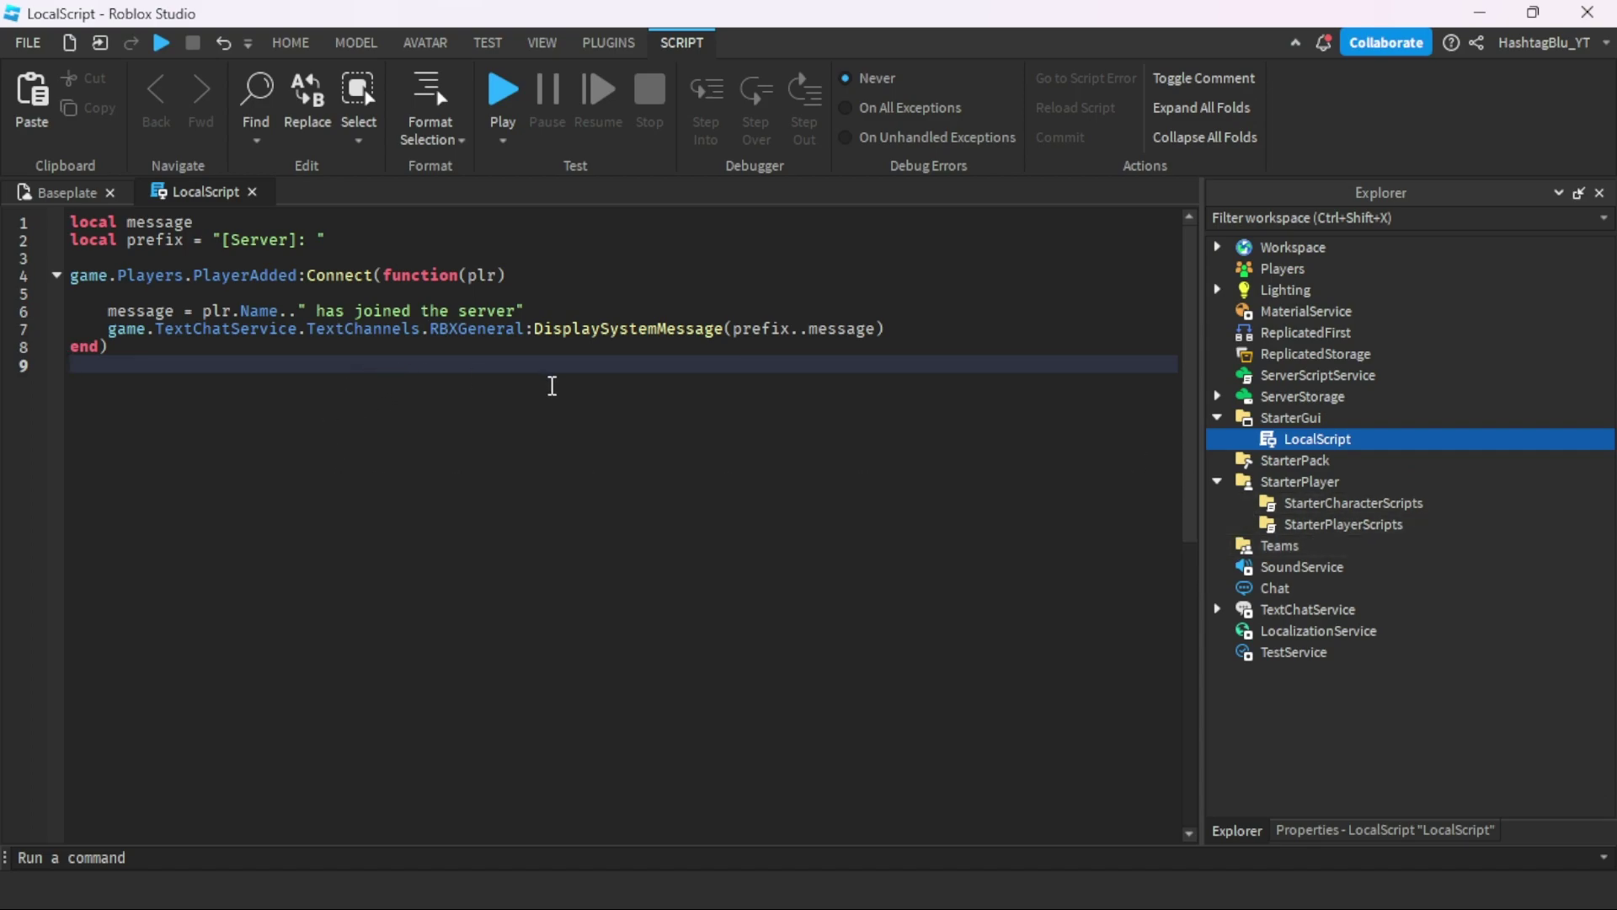
Insert wait(1) at the top of the PlayerAdded function and launch a play test.
click(569, 292)
text(w)
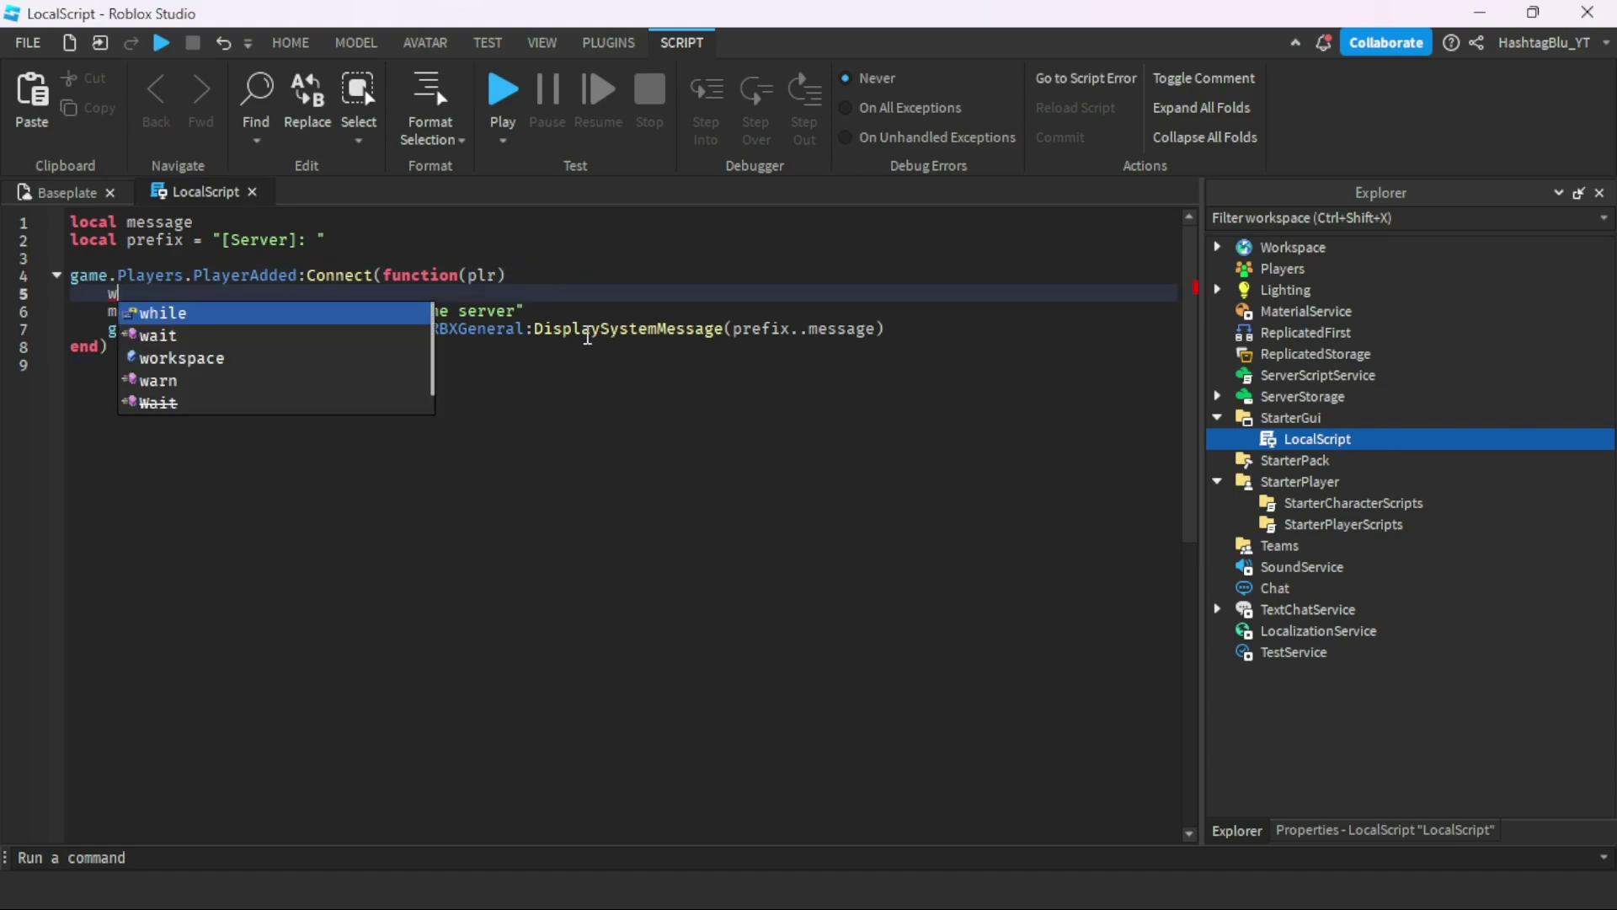
text(ait(1))
key(Down)
key(Down)
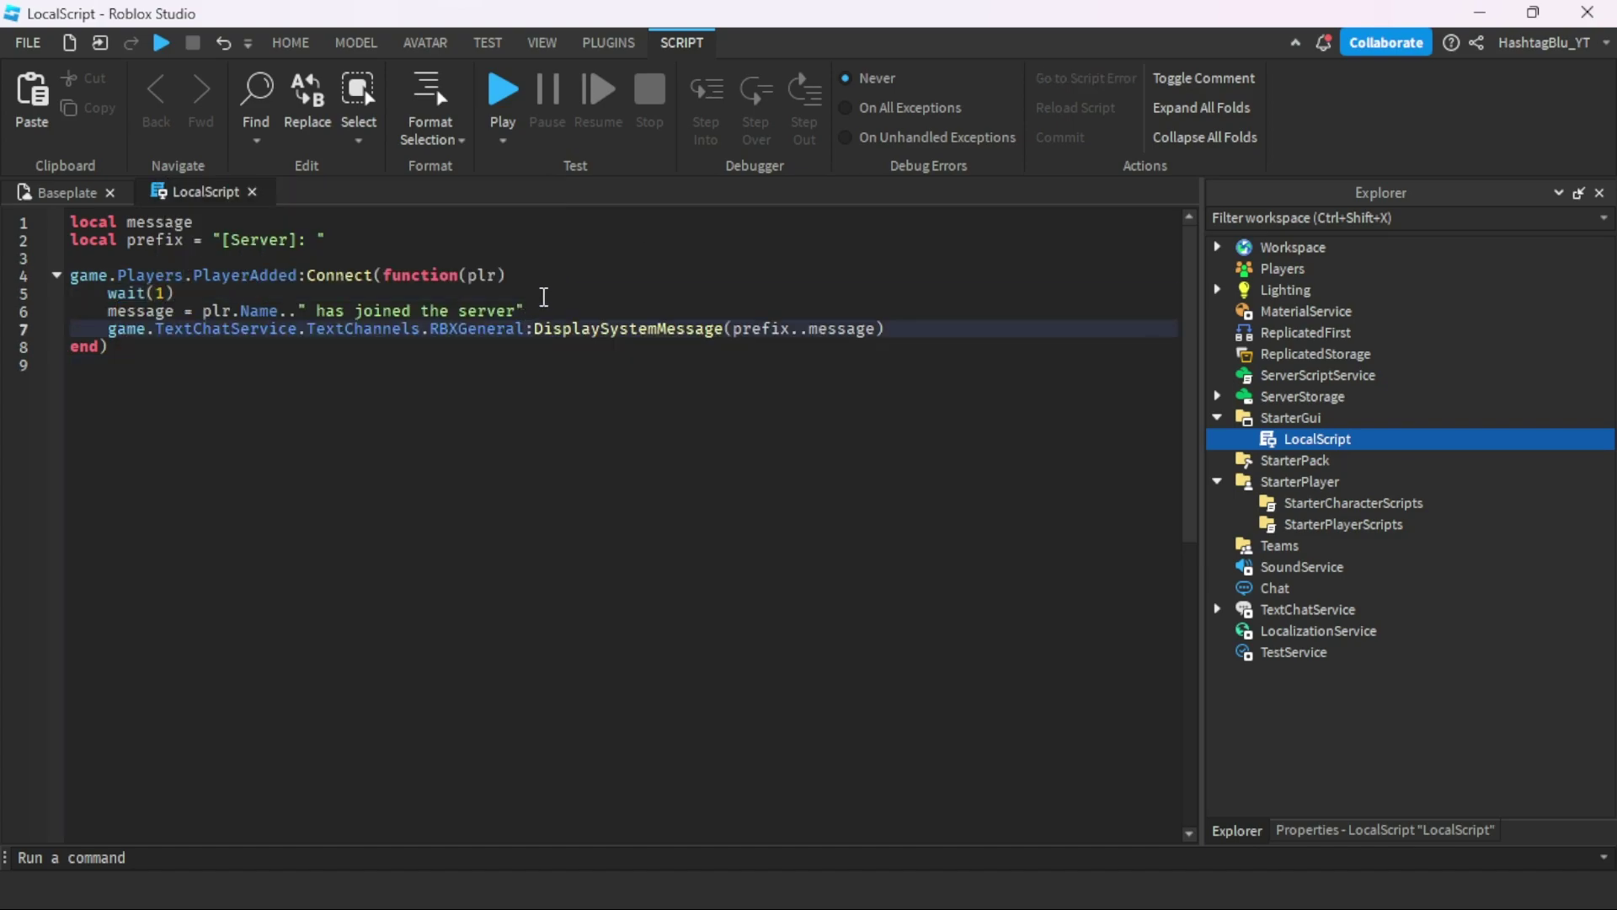
click(503, 92)
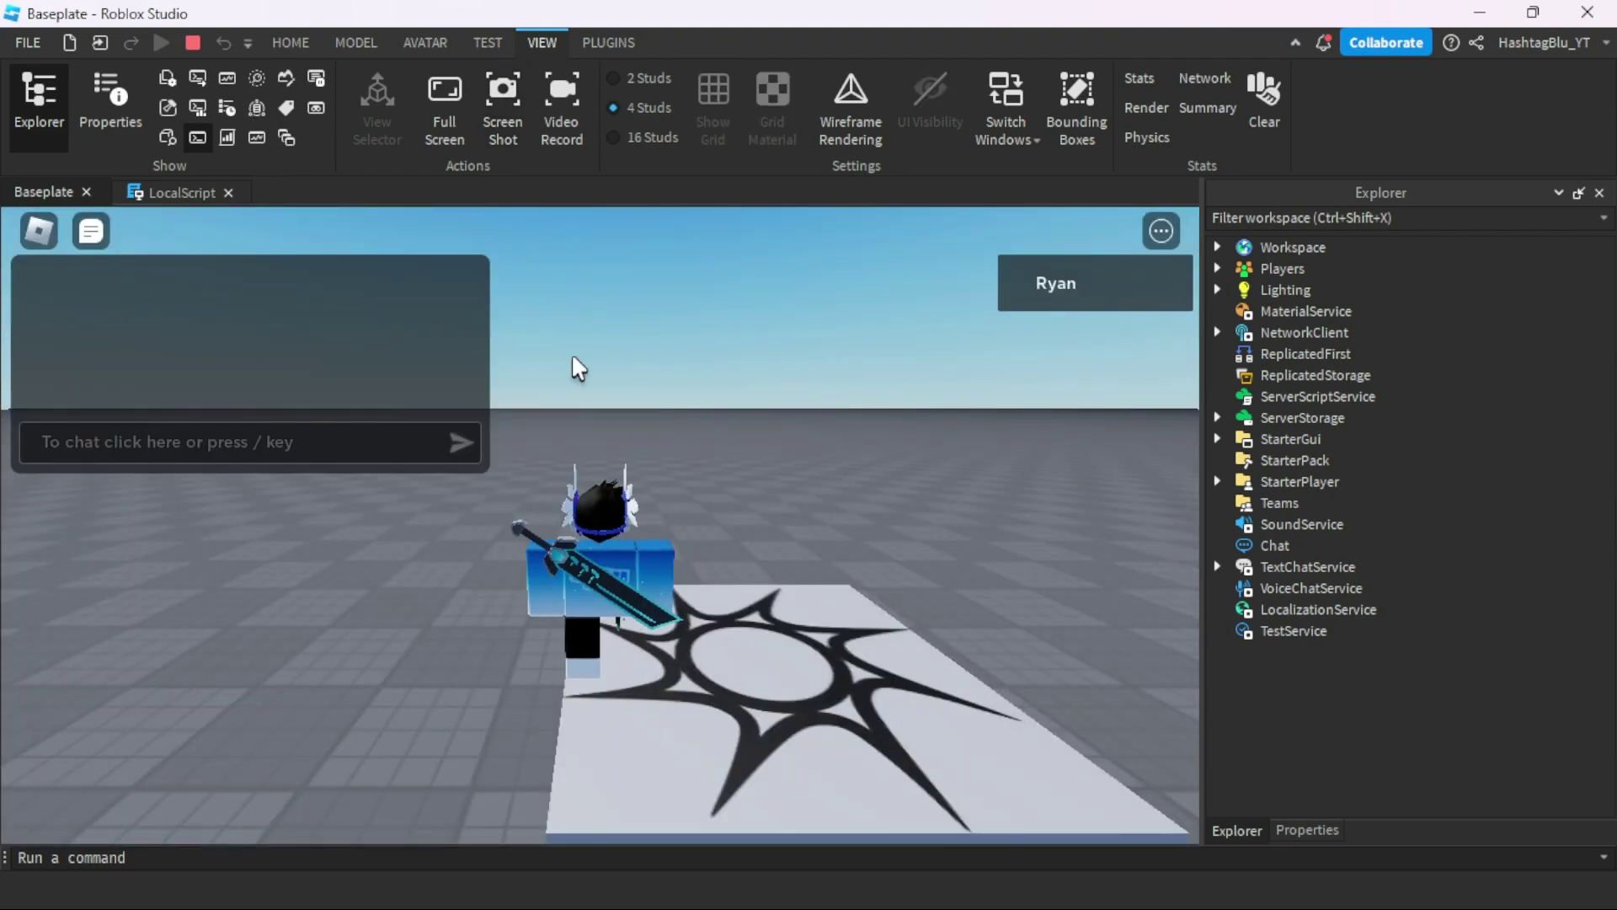
Rotate the camera around the character, then stop the play test.
right_drag(576, 366, 543, 354)
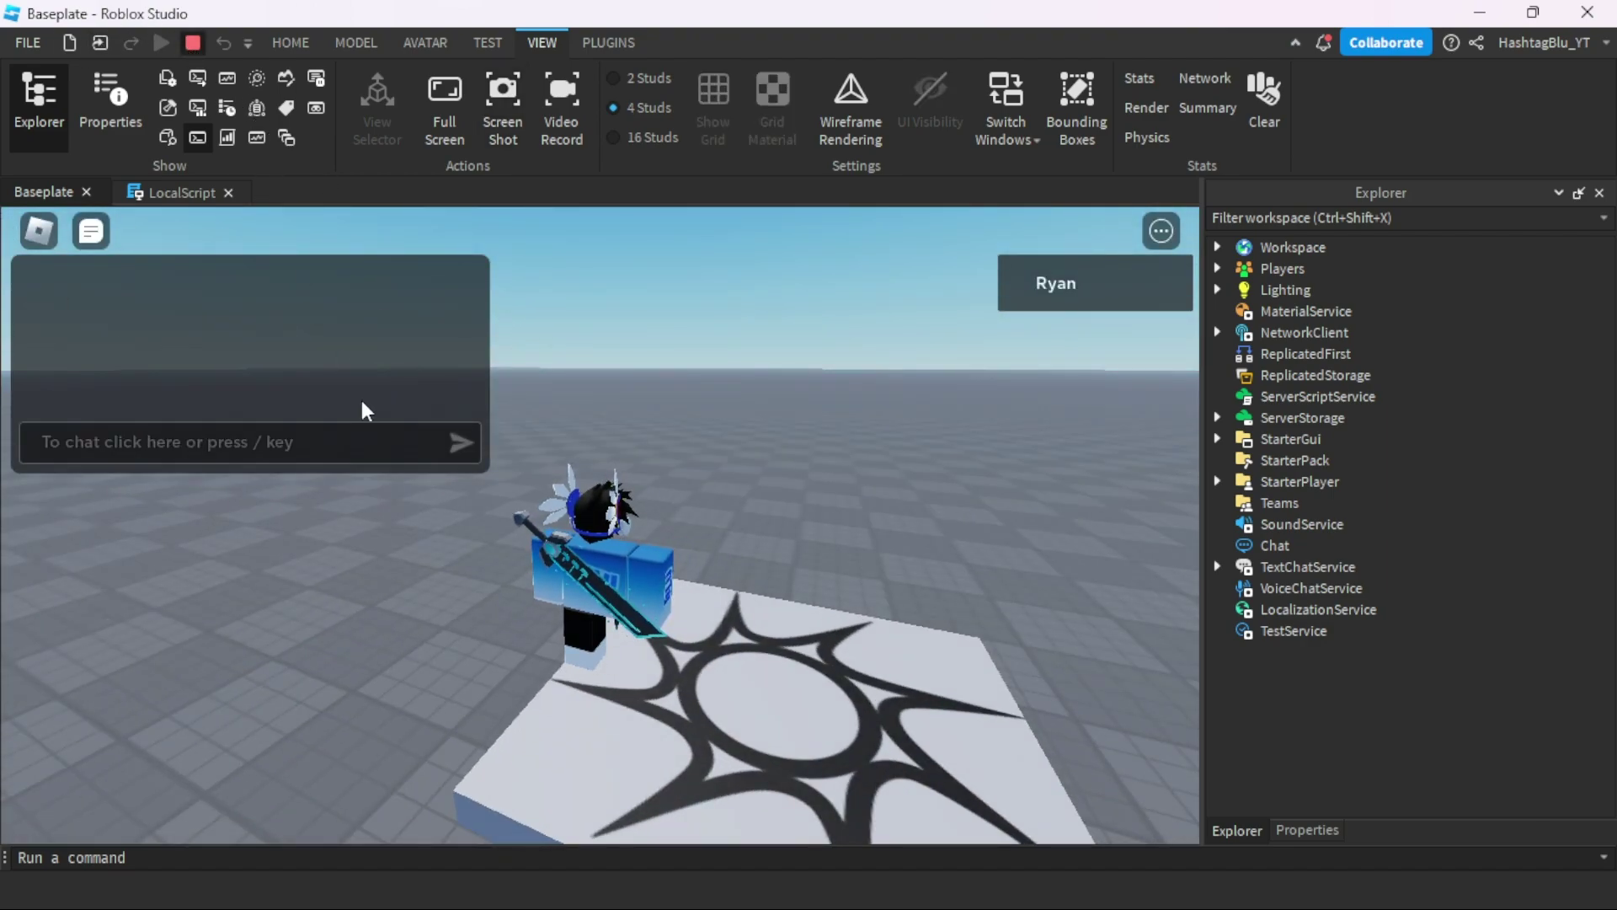
key(shift+F5)
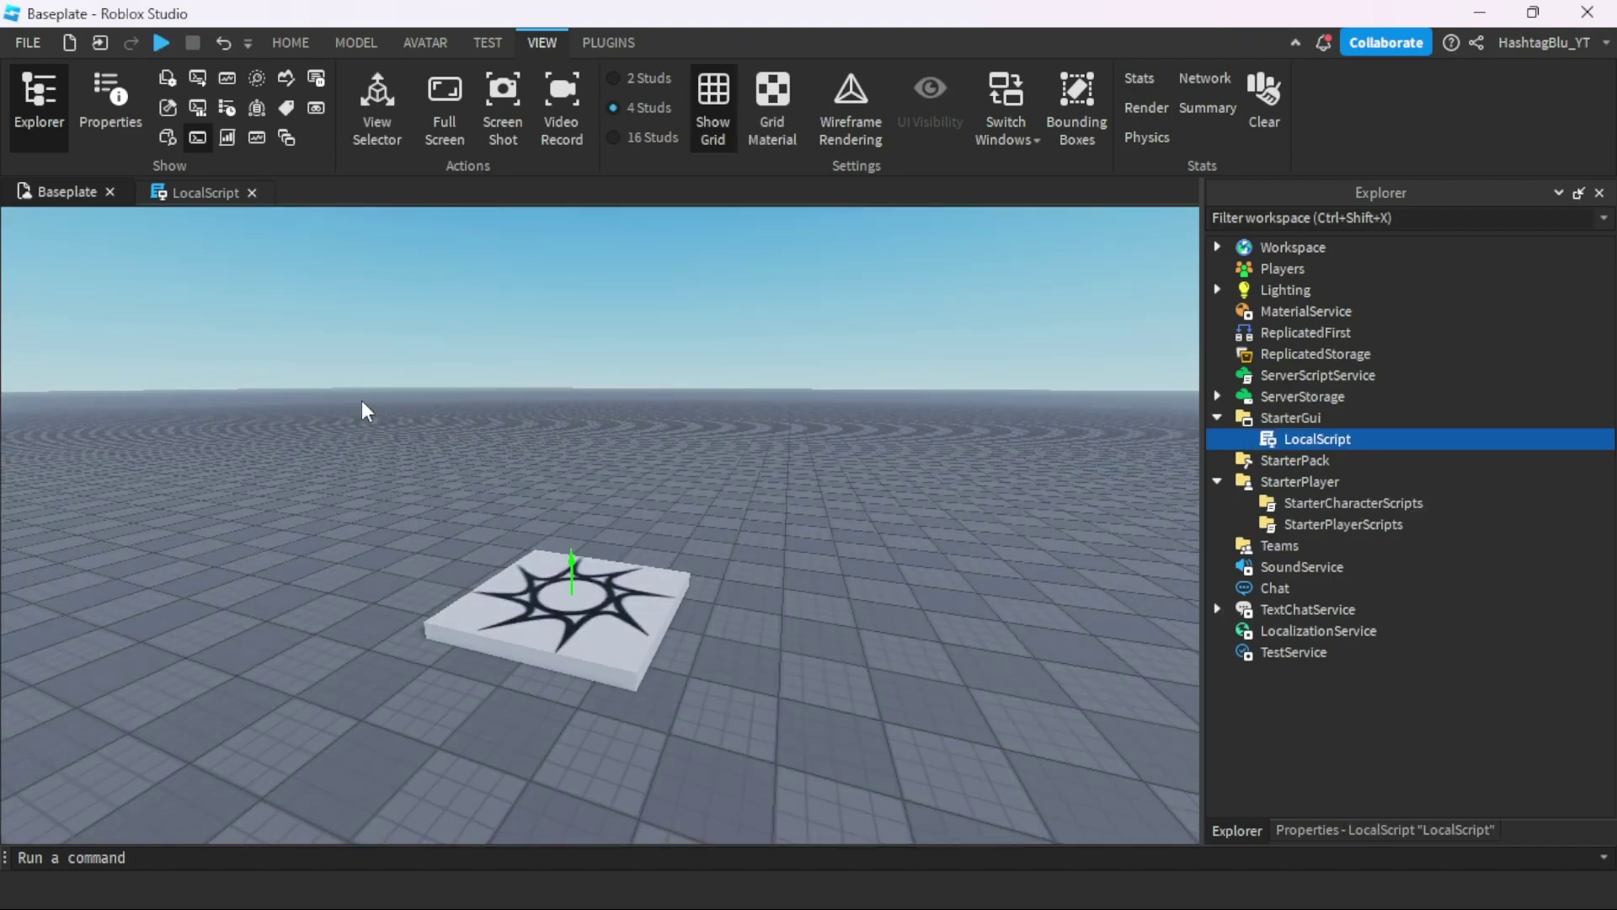
Reopen the LocalScript and select the PlayerAdded function on lines 4 to 6.
double_click(1317, 438)
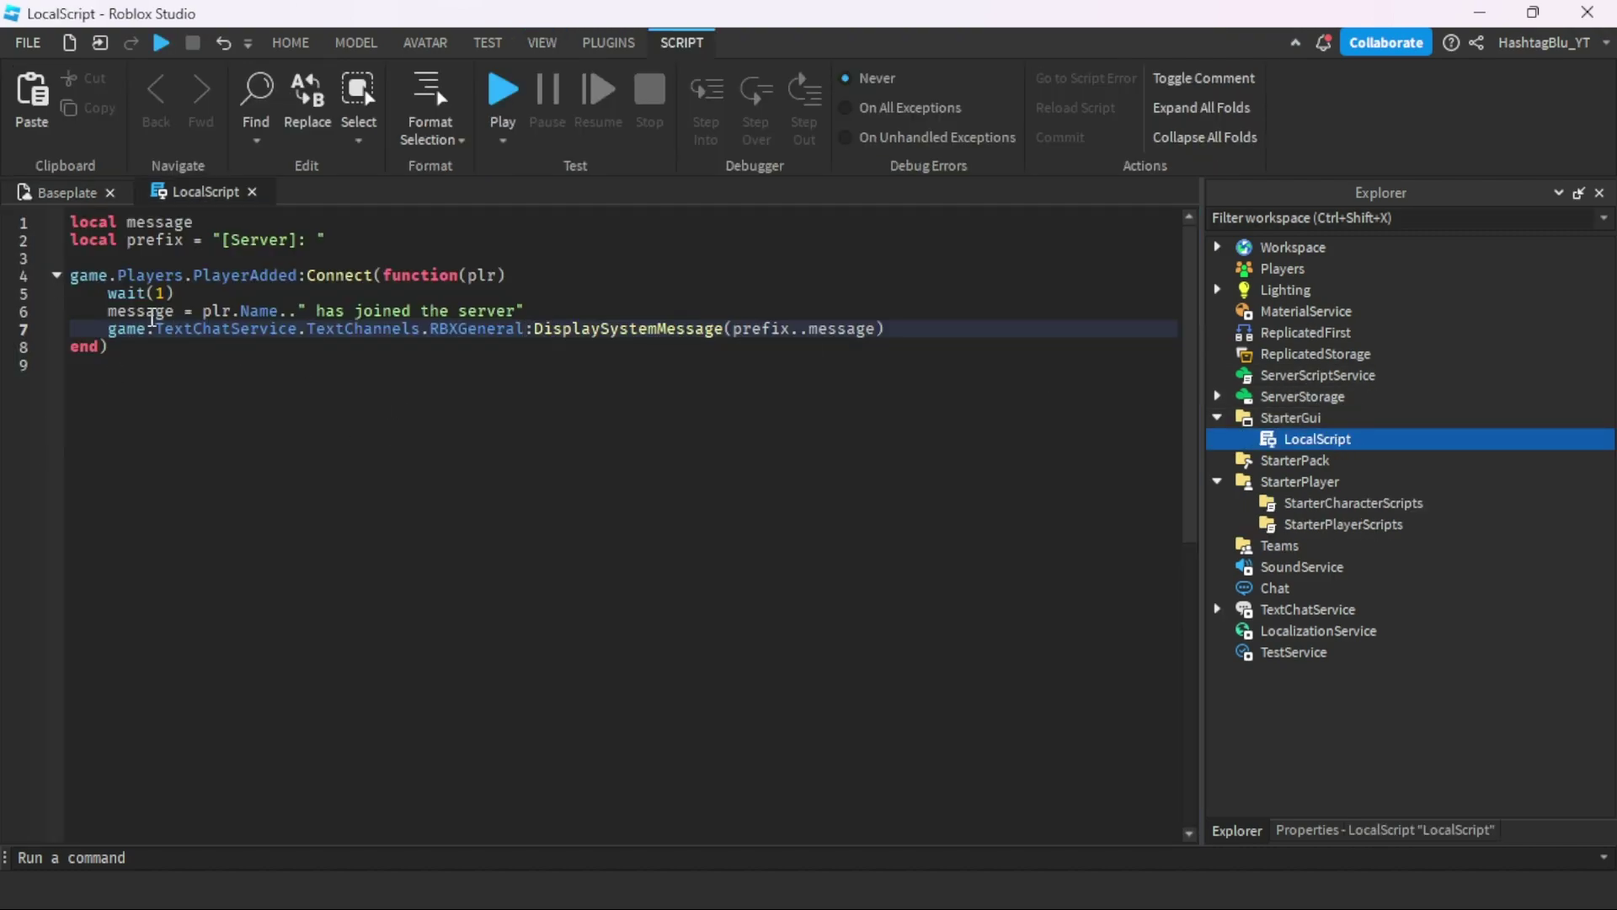
click(168, 291)
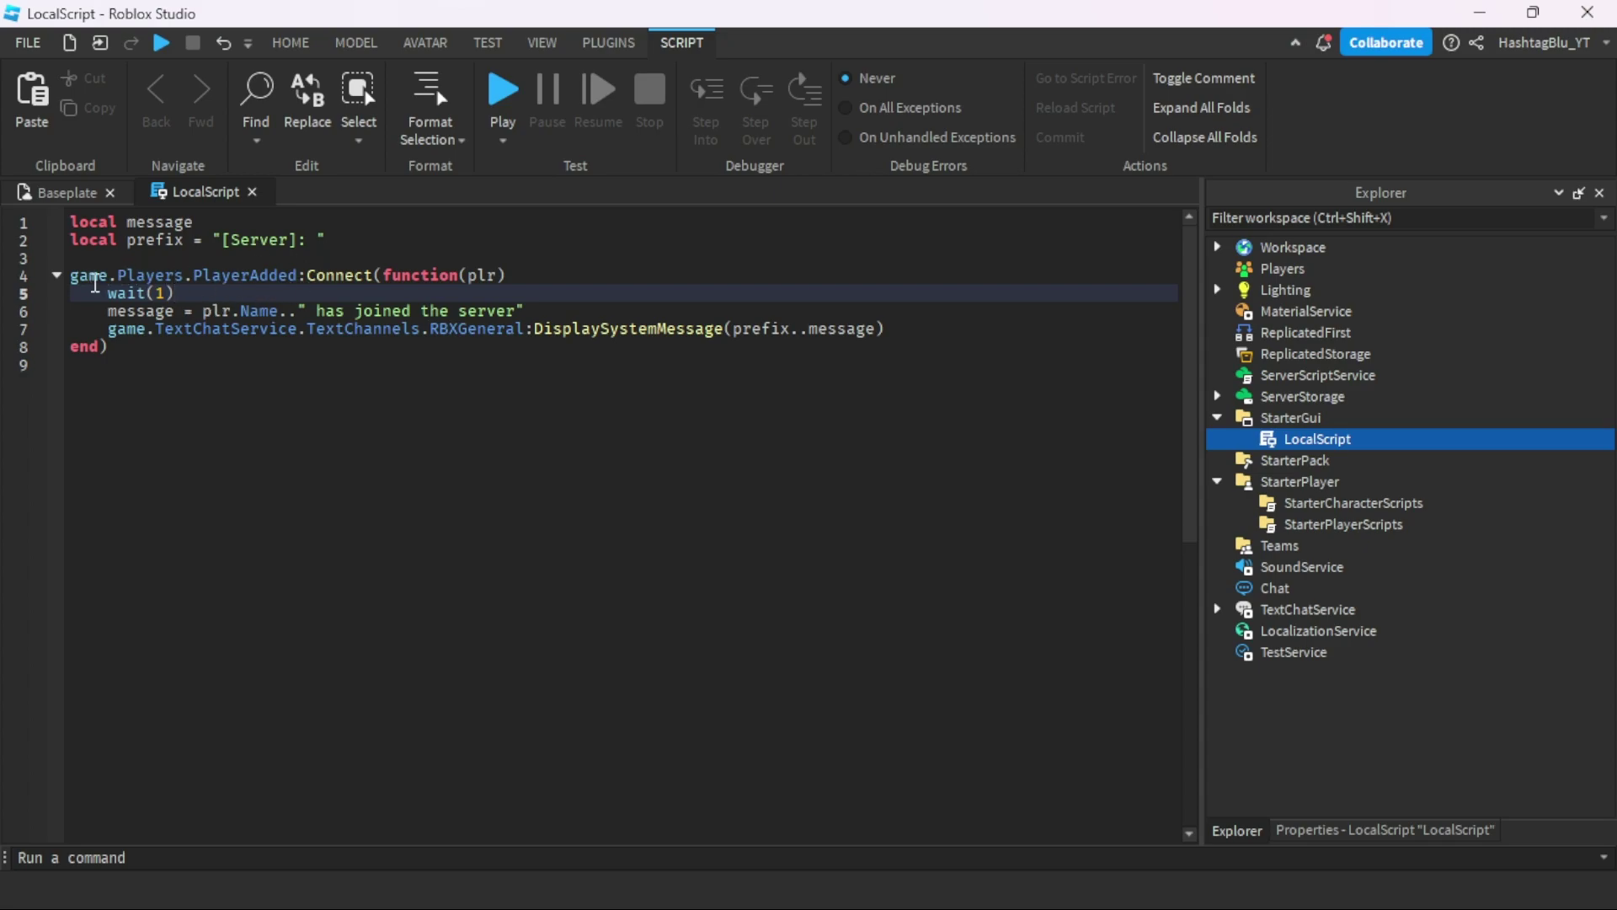
drag(71, 275, 527, 310)
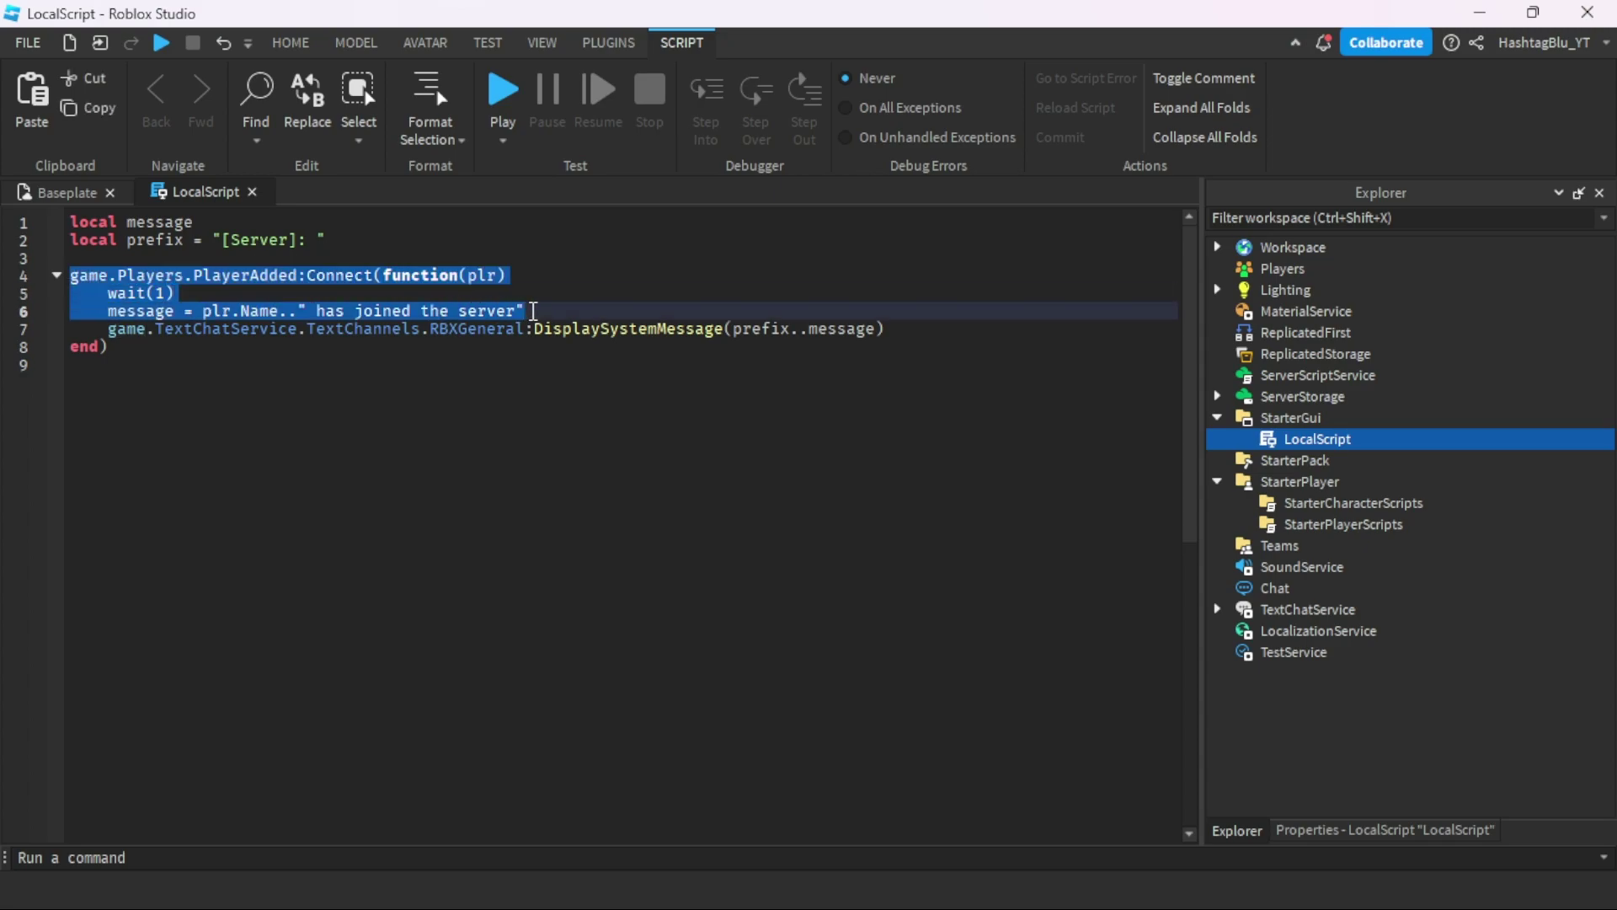
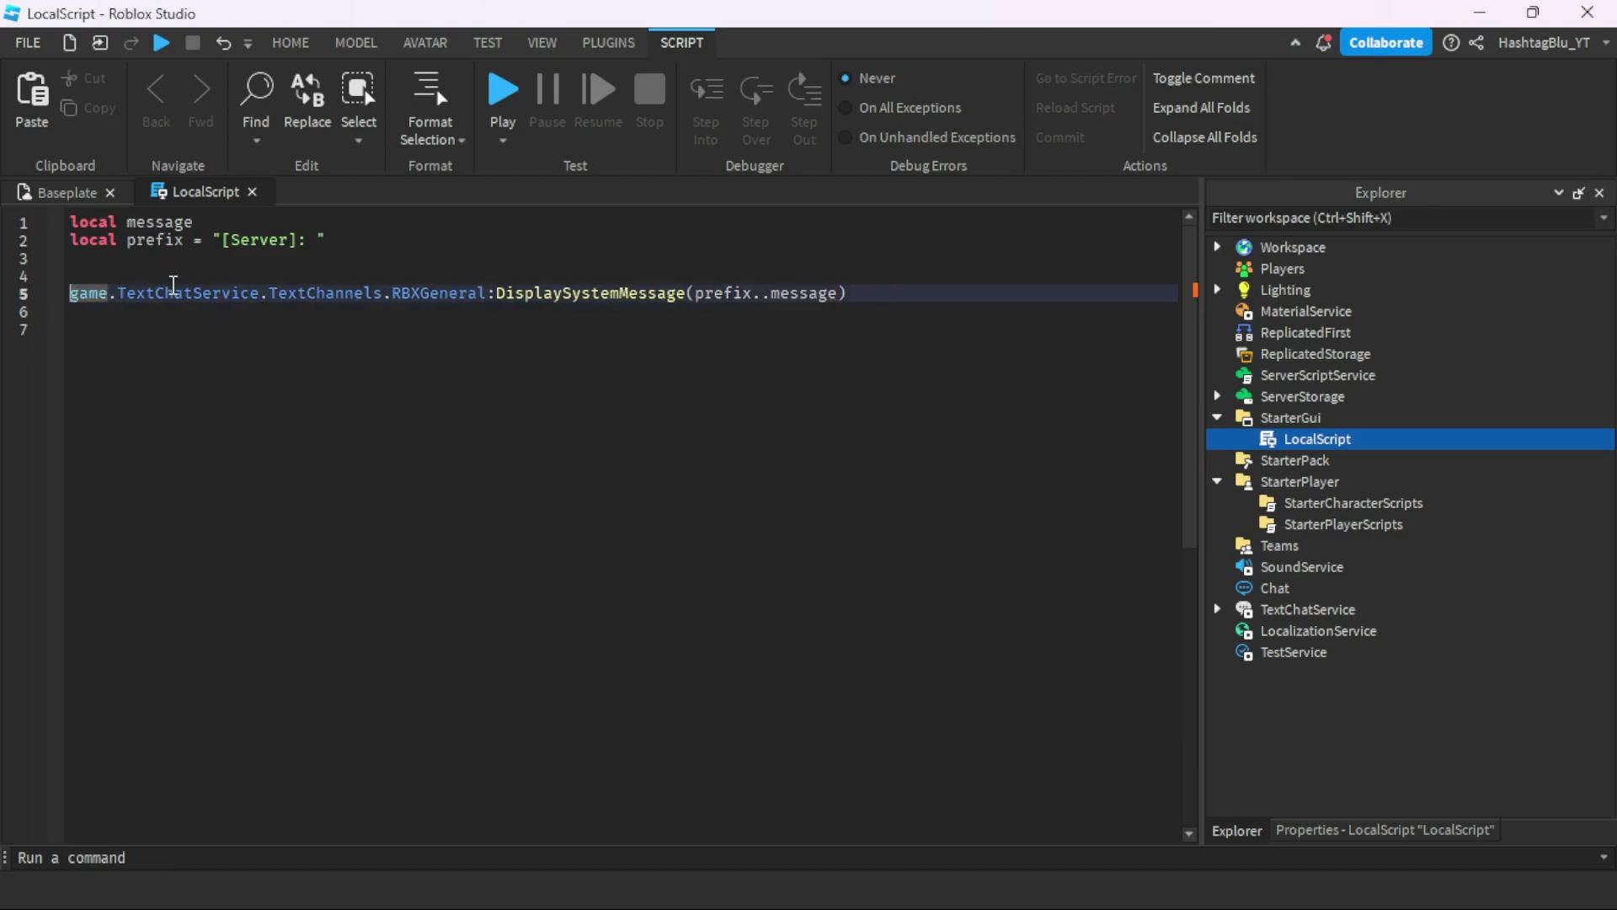
Add blank lines and write a 'while true do' loop above the DisplaySystemMessage call.
click(196, 273)
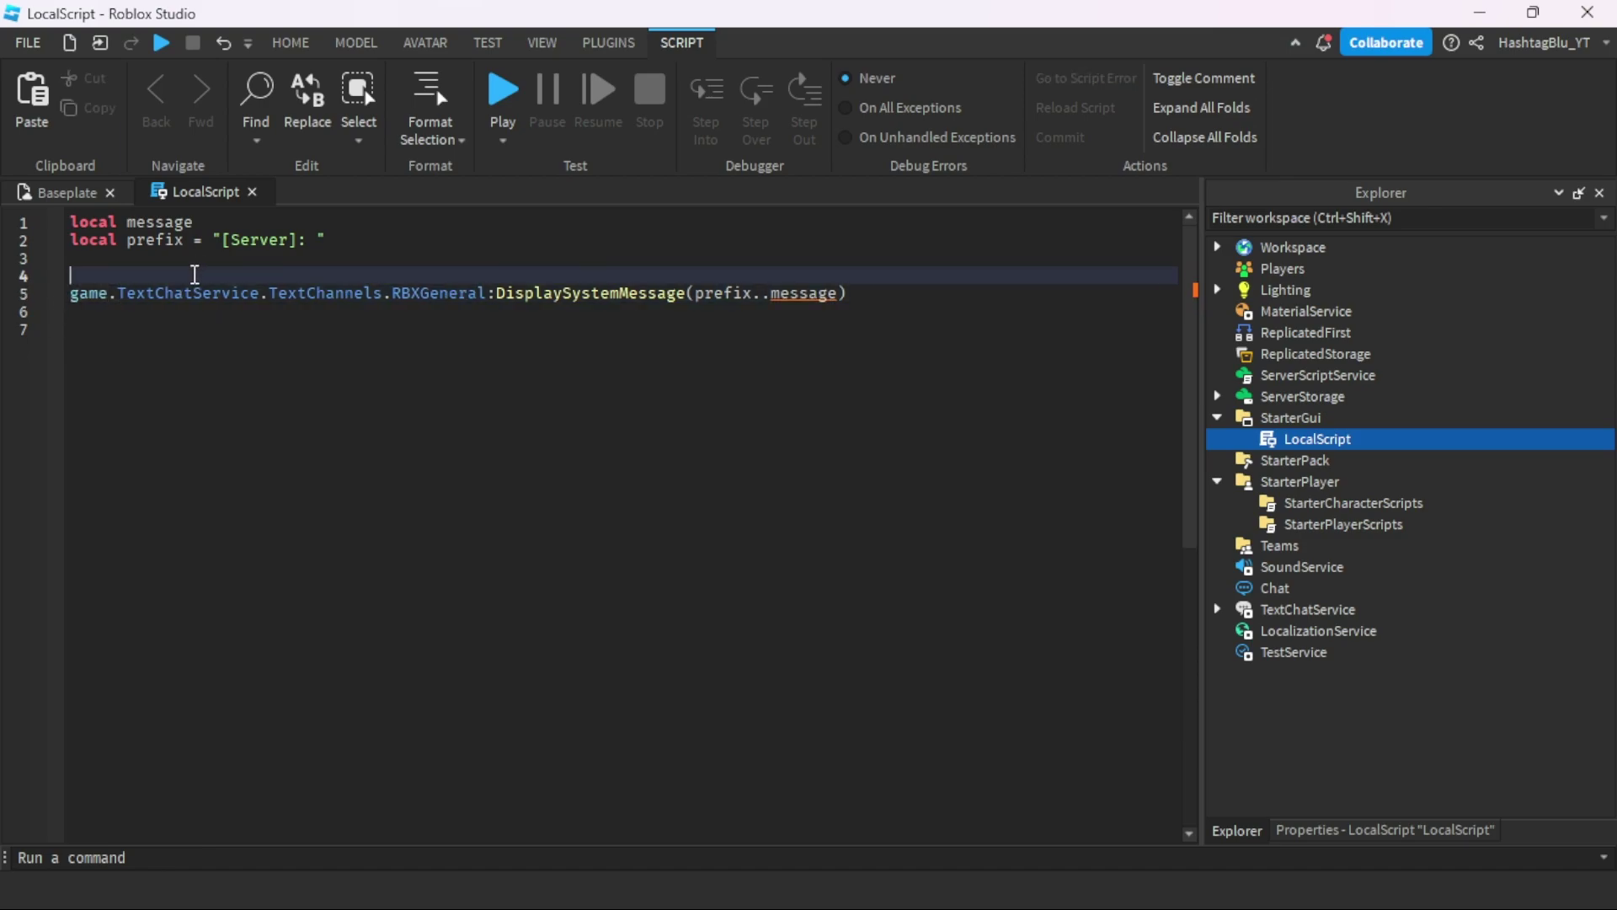
key(Return)
key(Up)
key(Up)
key(Down)
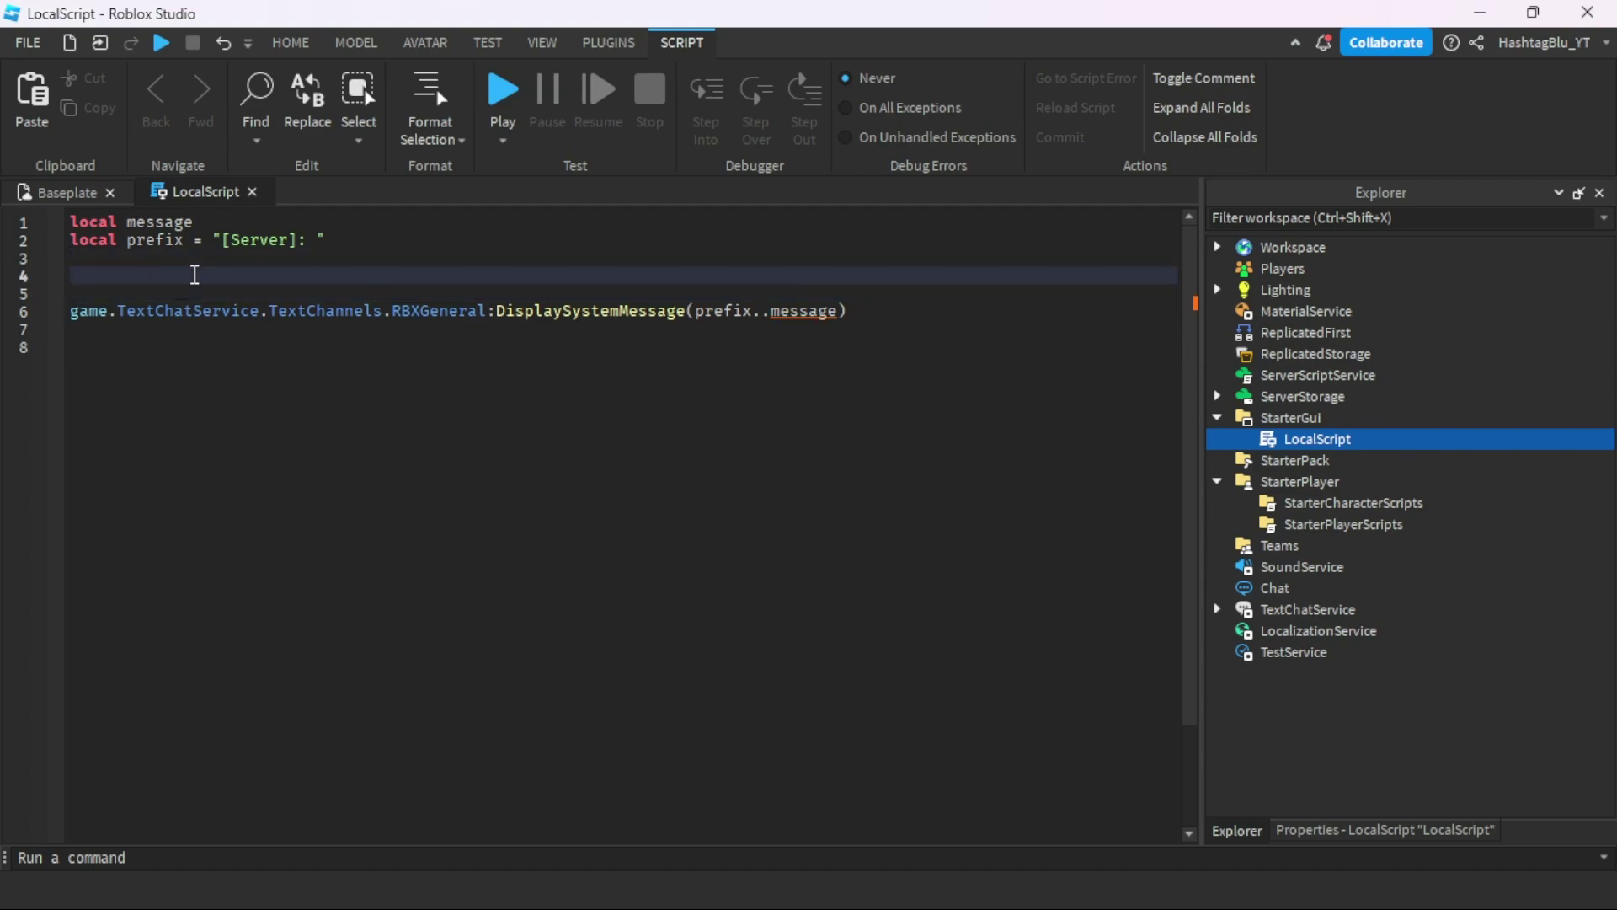
text(while wait(5)
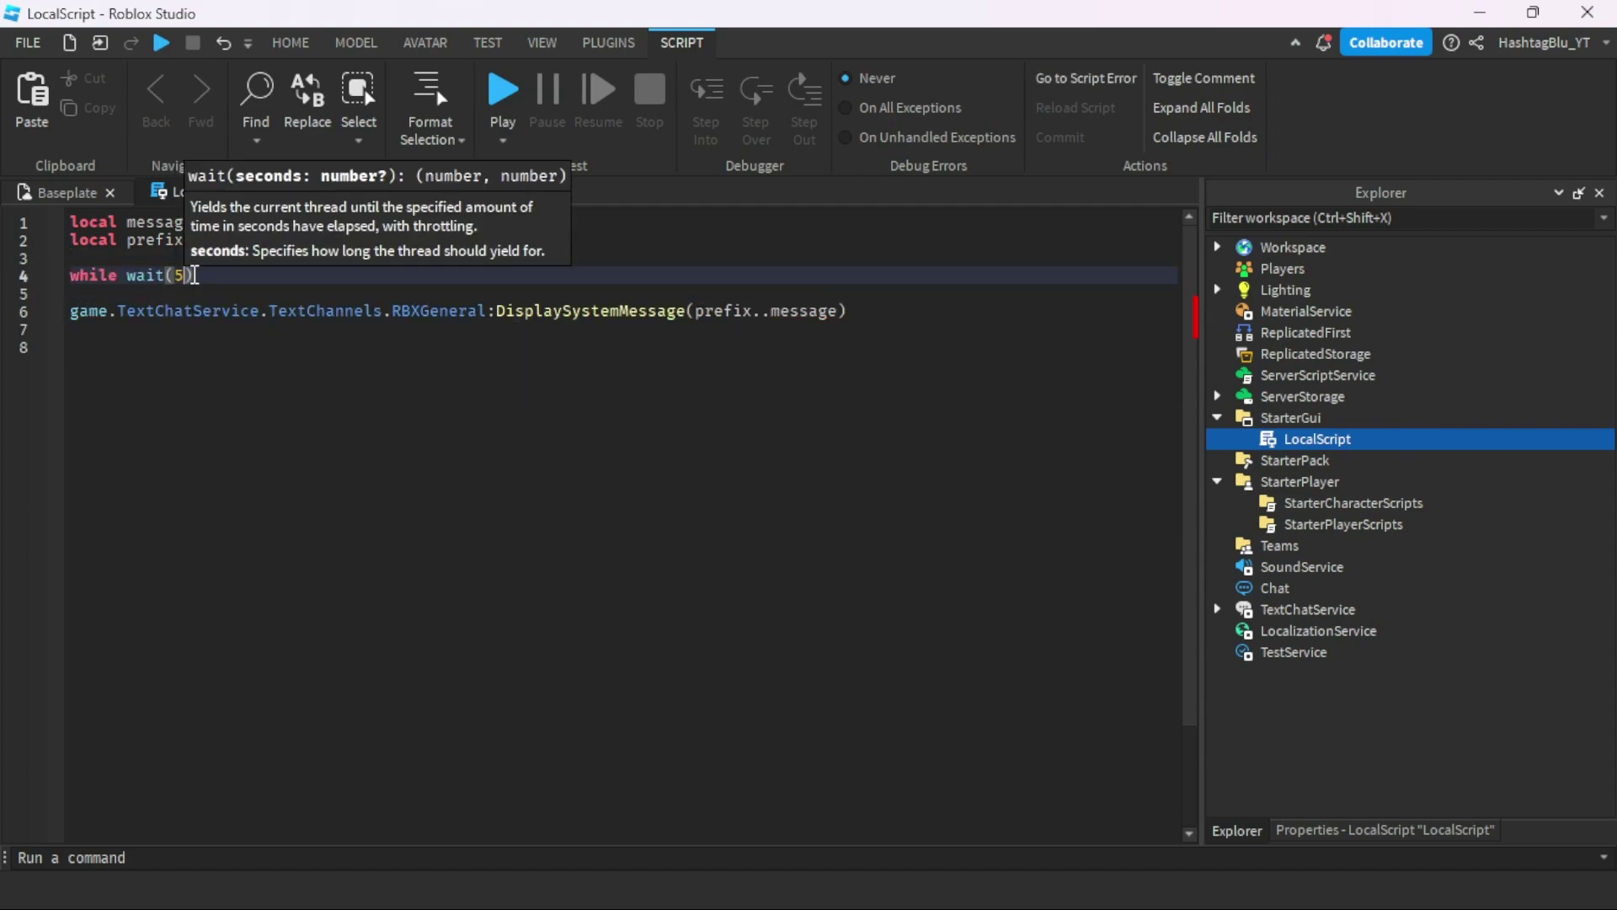
text())
key(BackSpace)
key(BackSpace)
key(BackSpace)
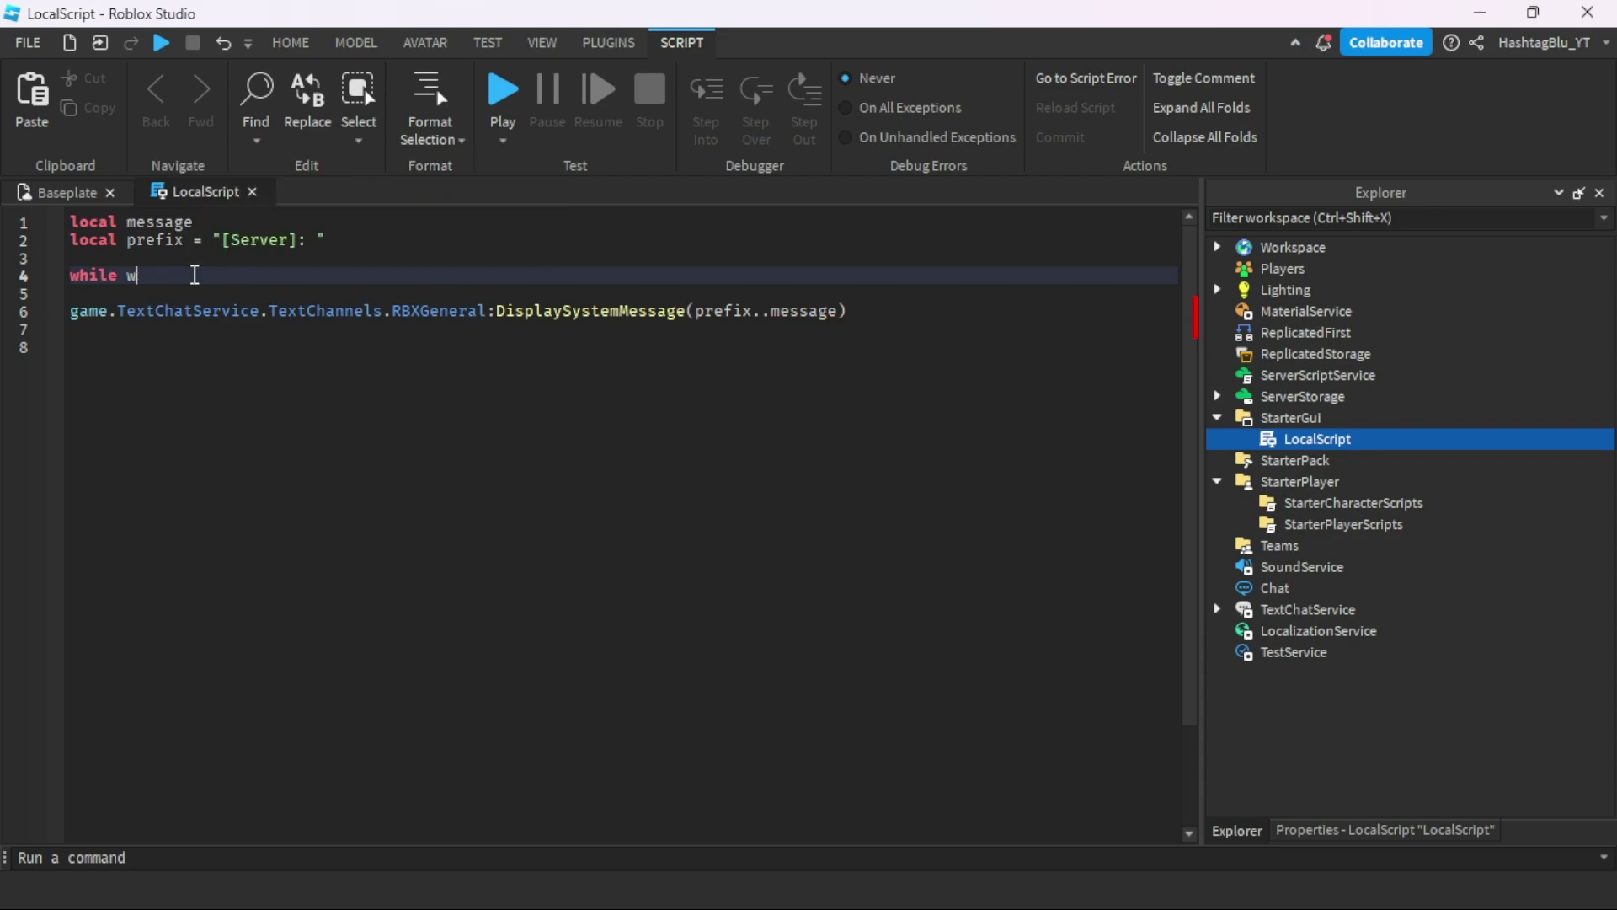
key(BackSpace)
text(t)
key(Tab)
text(do)
key(Return)
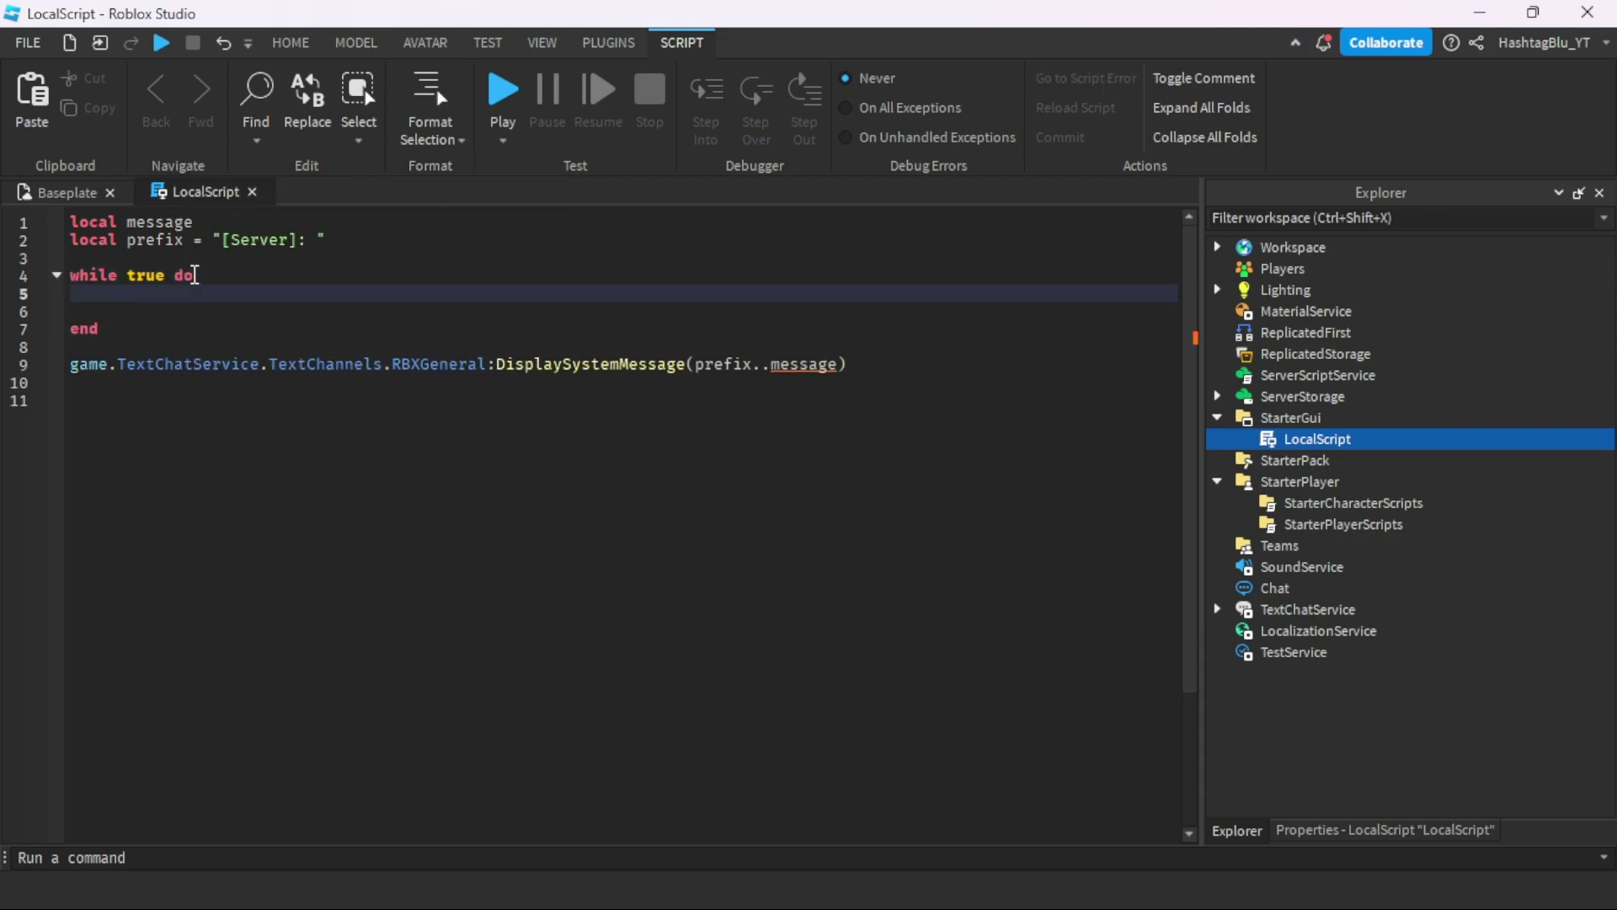
Fill the loop body with wait(5) and message = "Sub to my YouTube channel for tips on the game".
key(Return)
text(me)
key(Tab)
text(=)
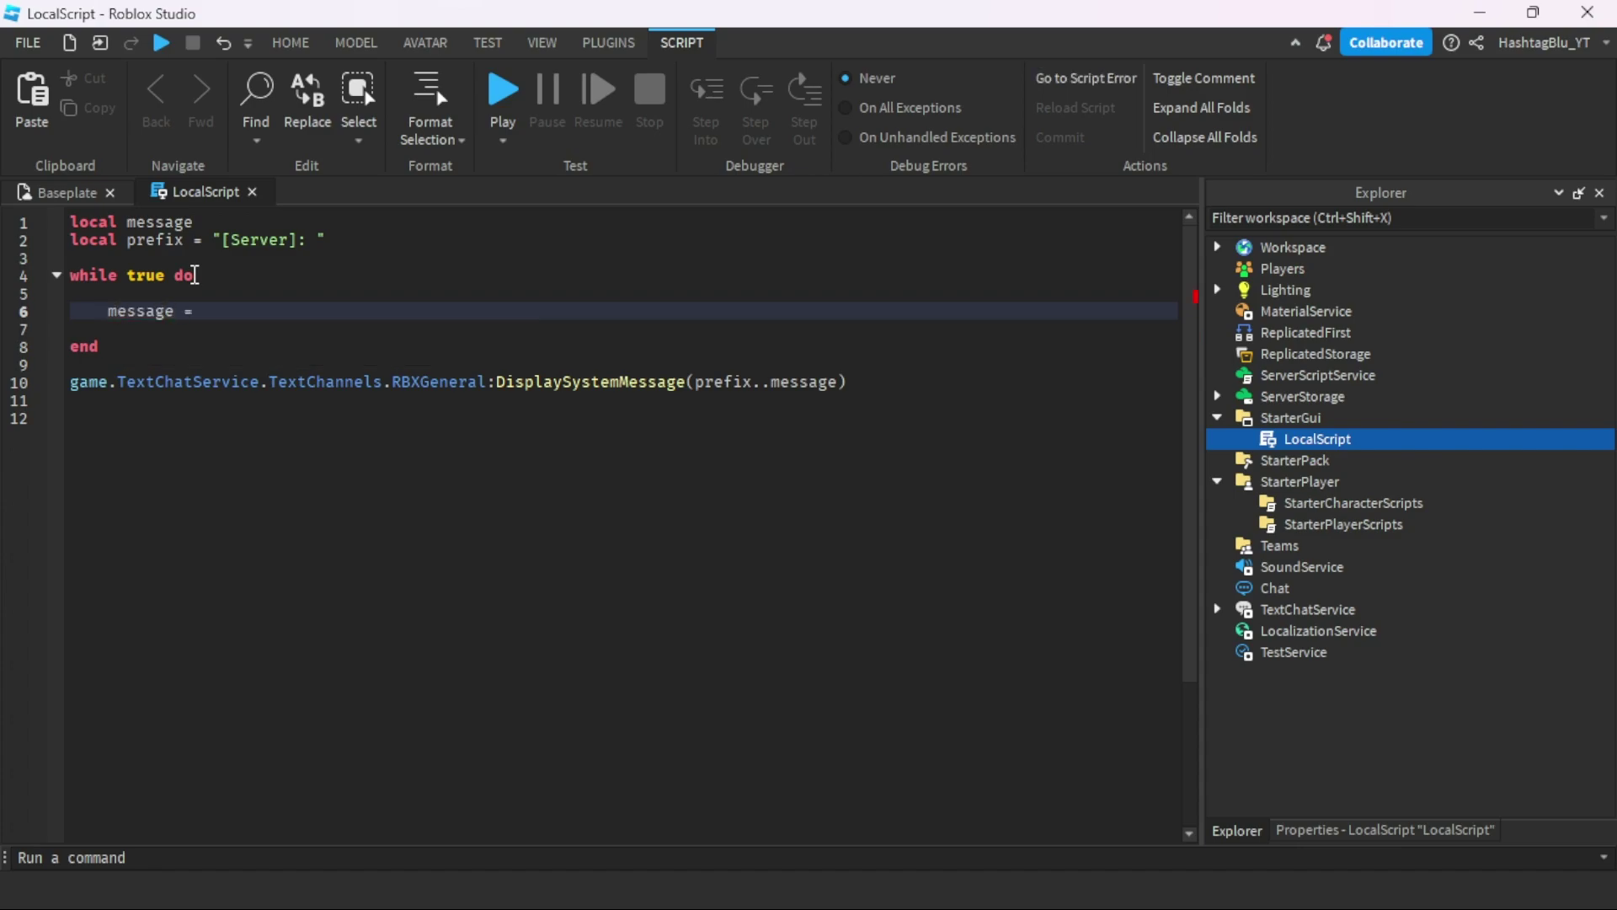
text( "Sub to my Yo)
text(uTube cha)
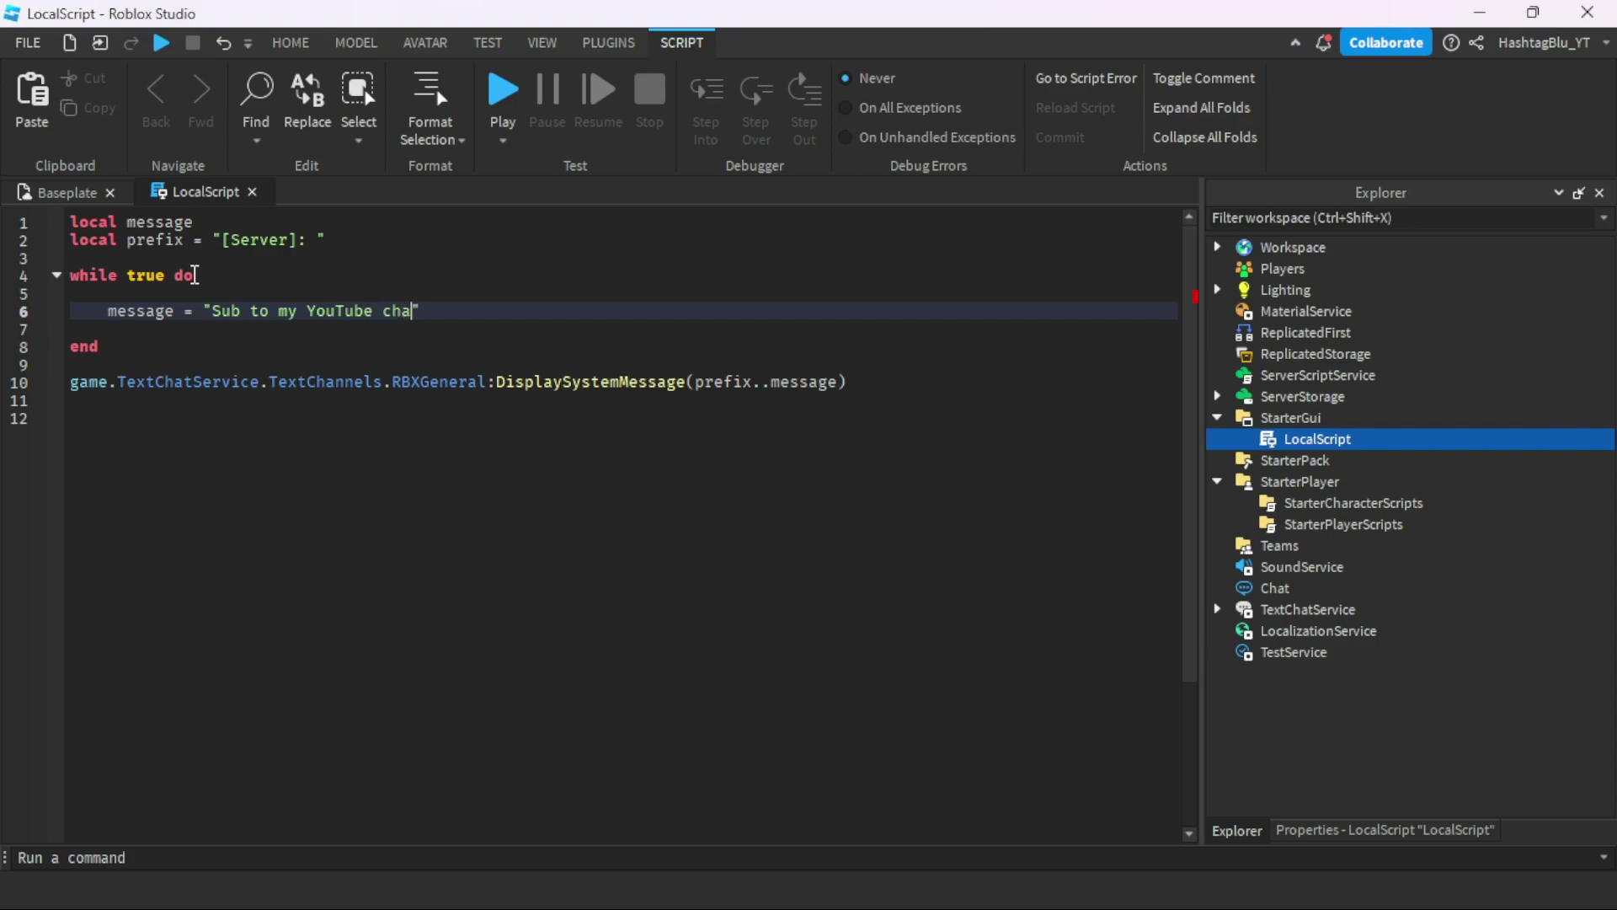
text(nnel for )
text(tips on the game)
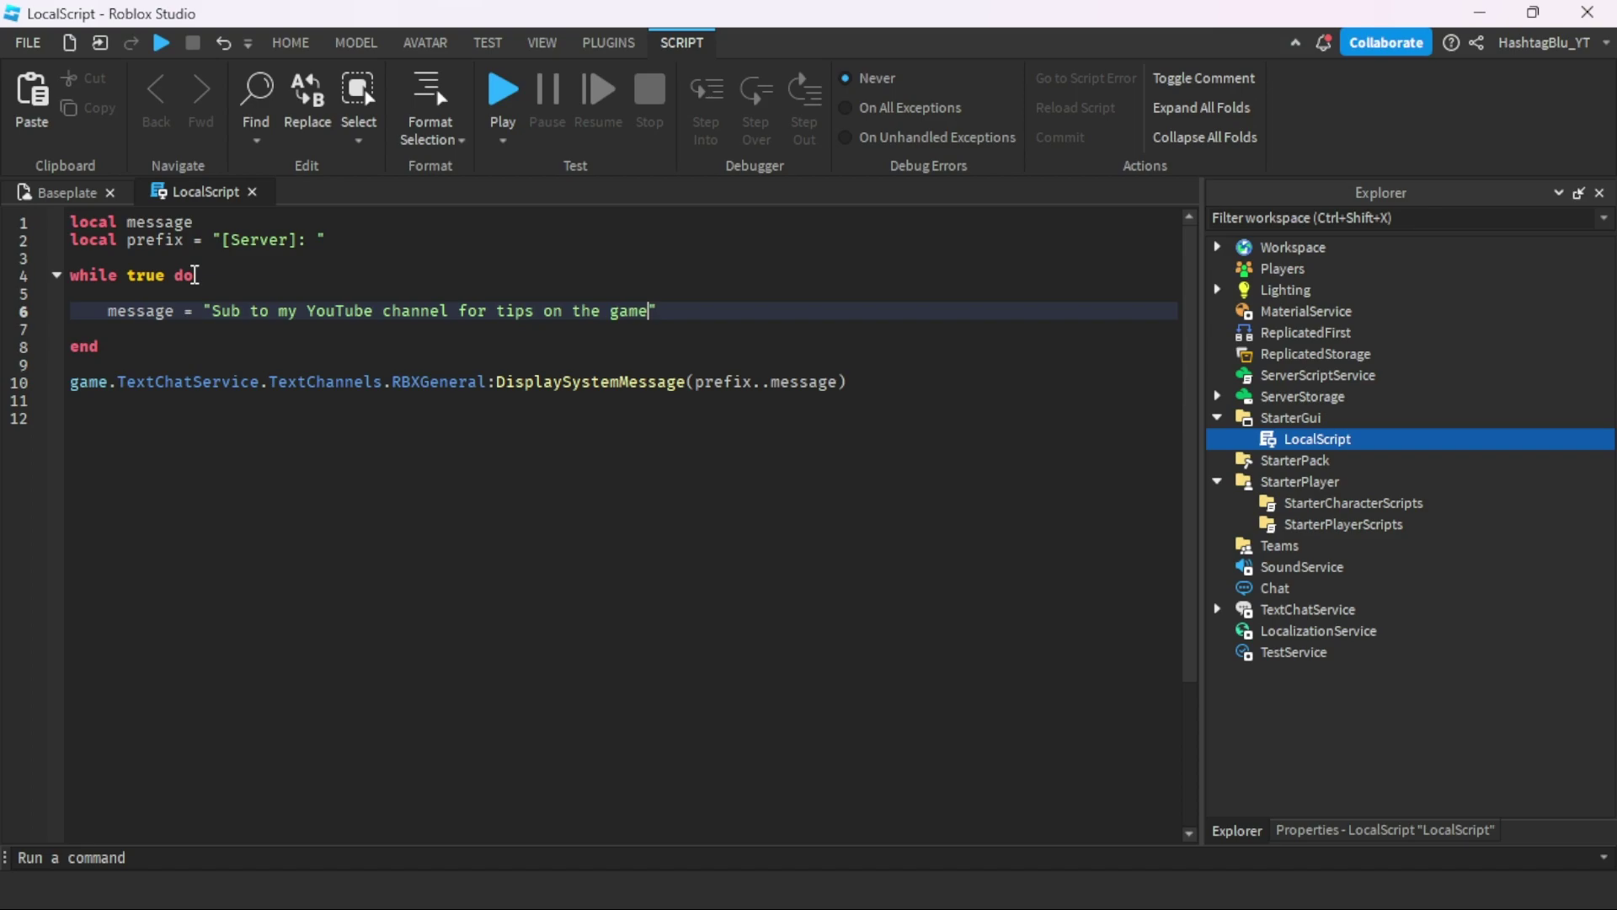
key(Up)
key(Return)
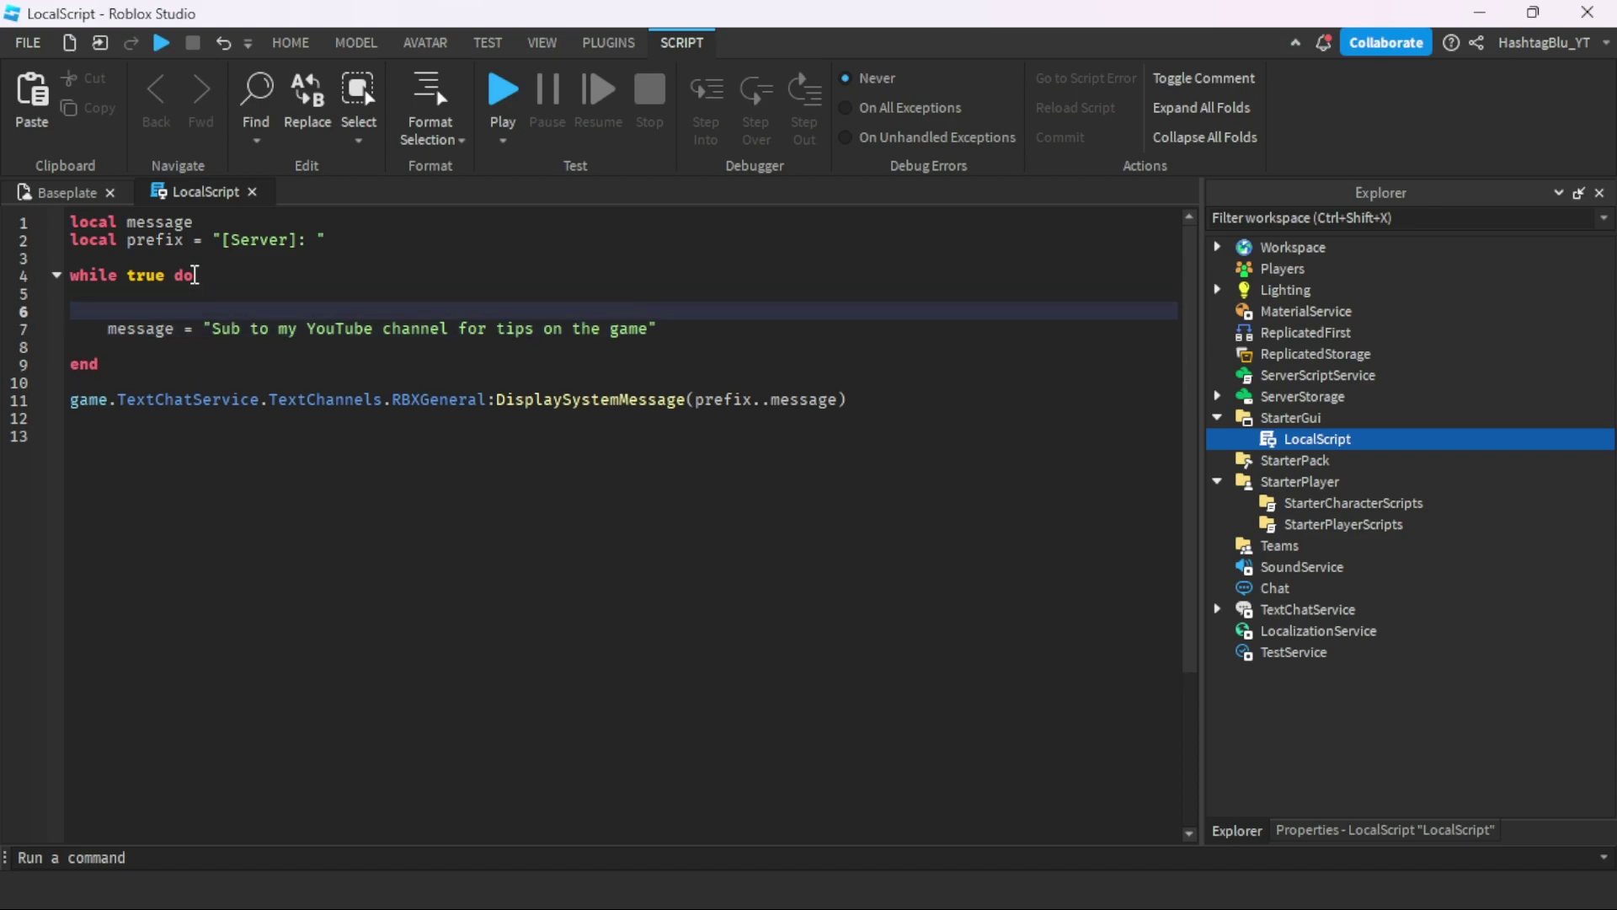
key(Return)
text(whi)
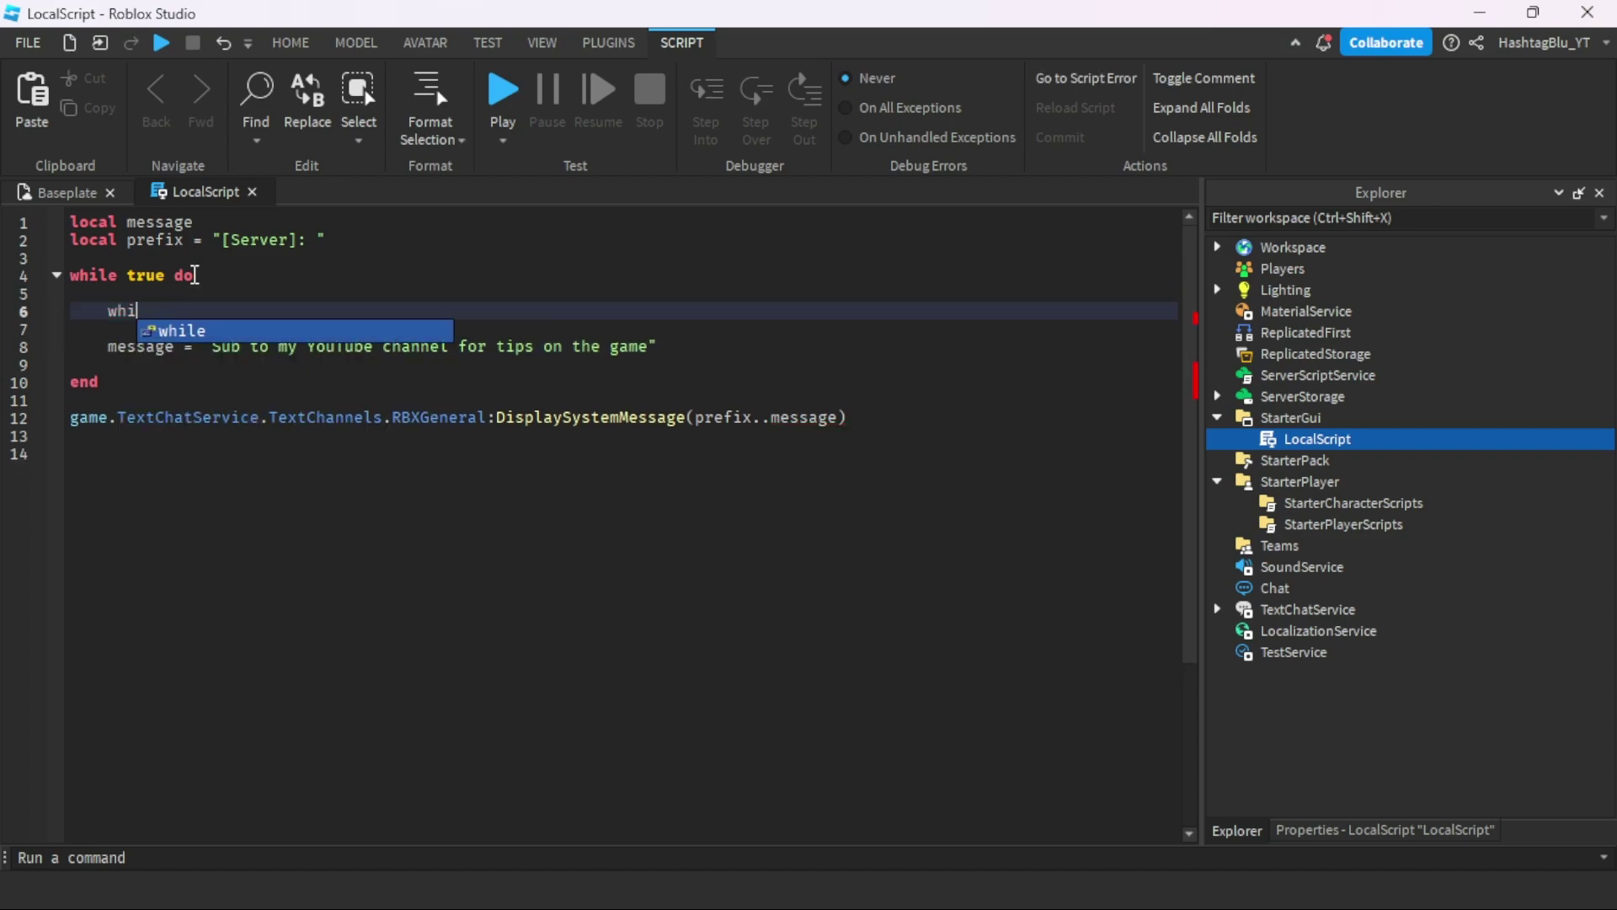
key(BackSpace)
key(BackSpace)
text(ait(5)
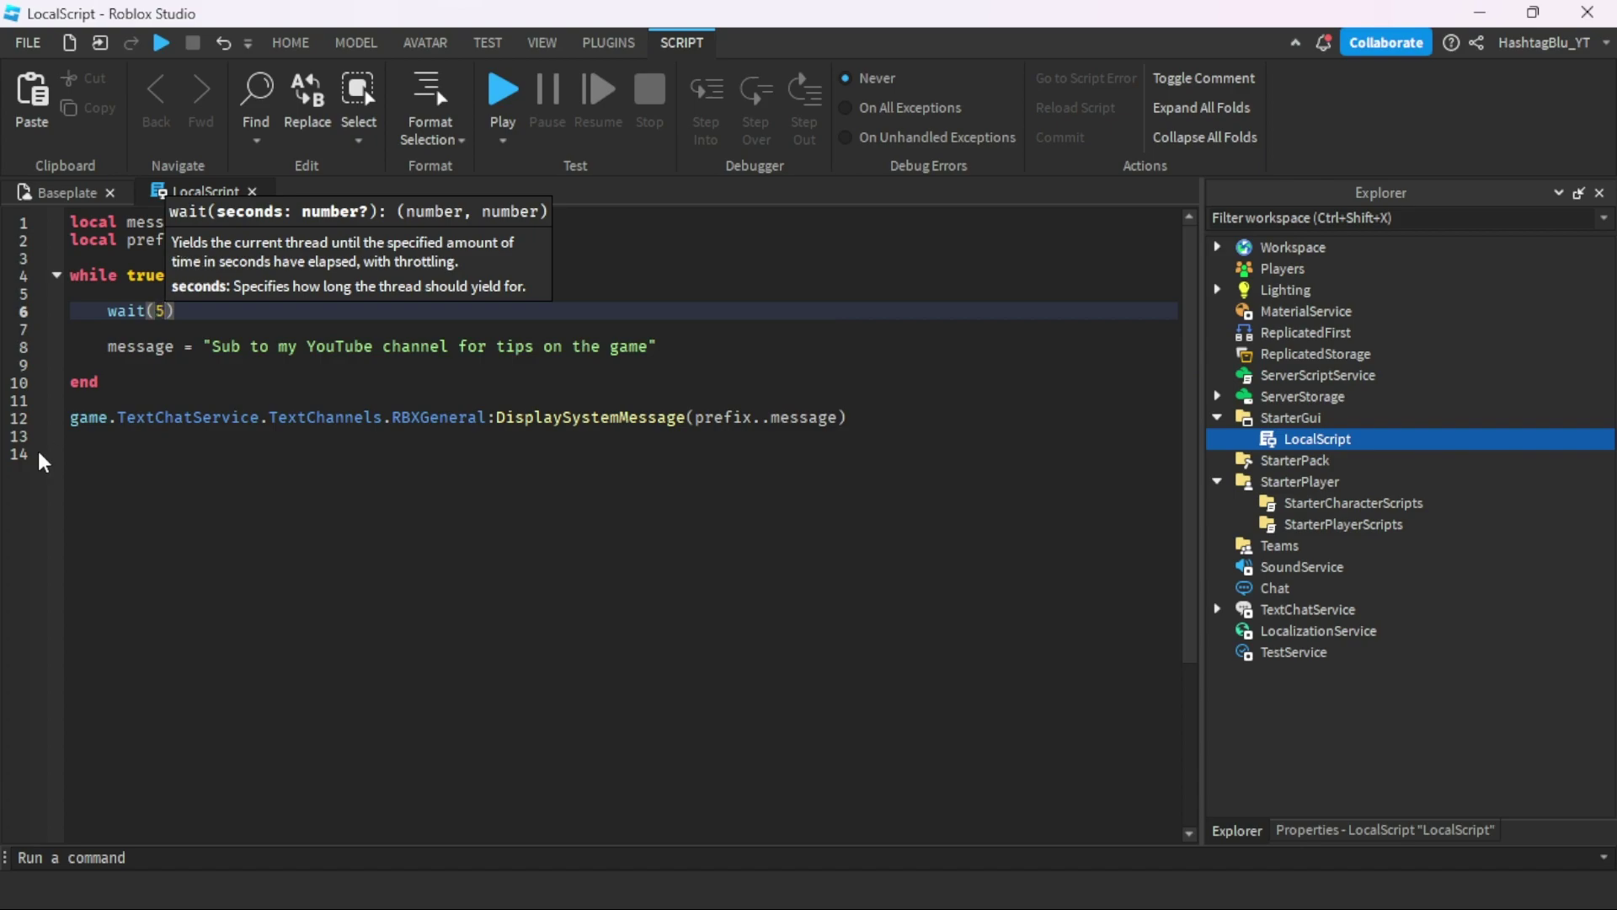
Move the DisplaySystemMessage call inside the loop and add a second wait(5) below it.
drag(71, 418, 980, 412)
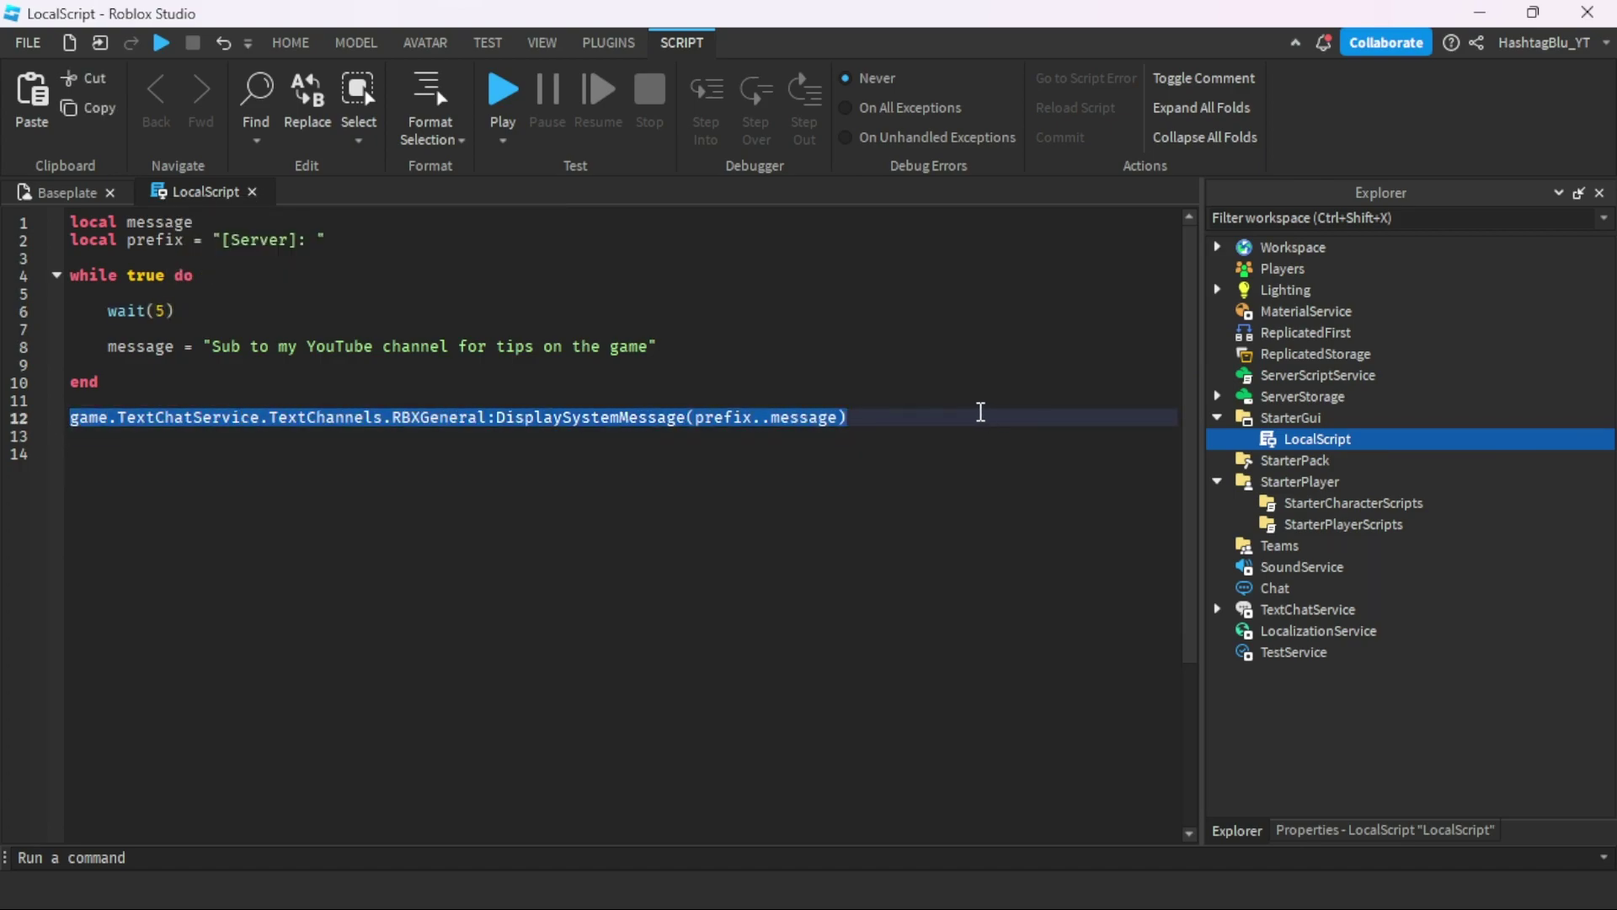
key(ctrl+x)
click(717, 338)
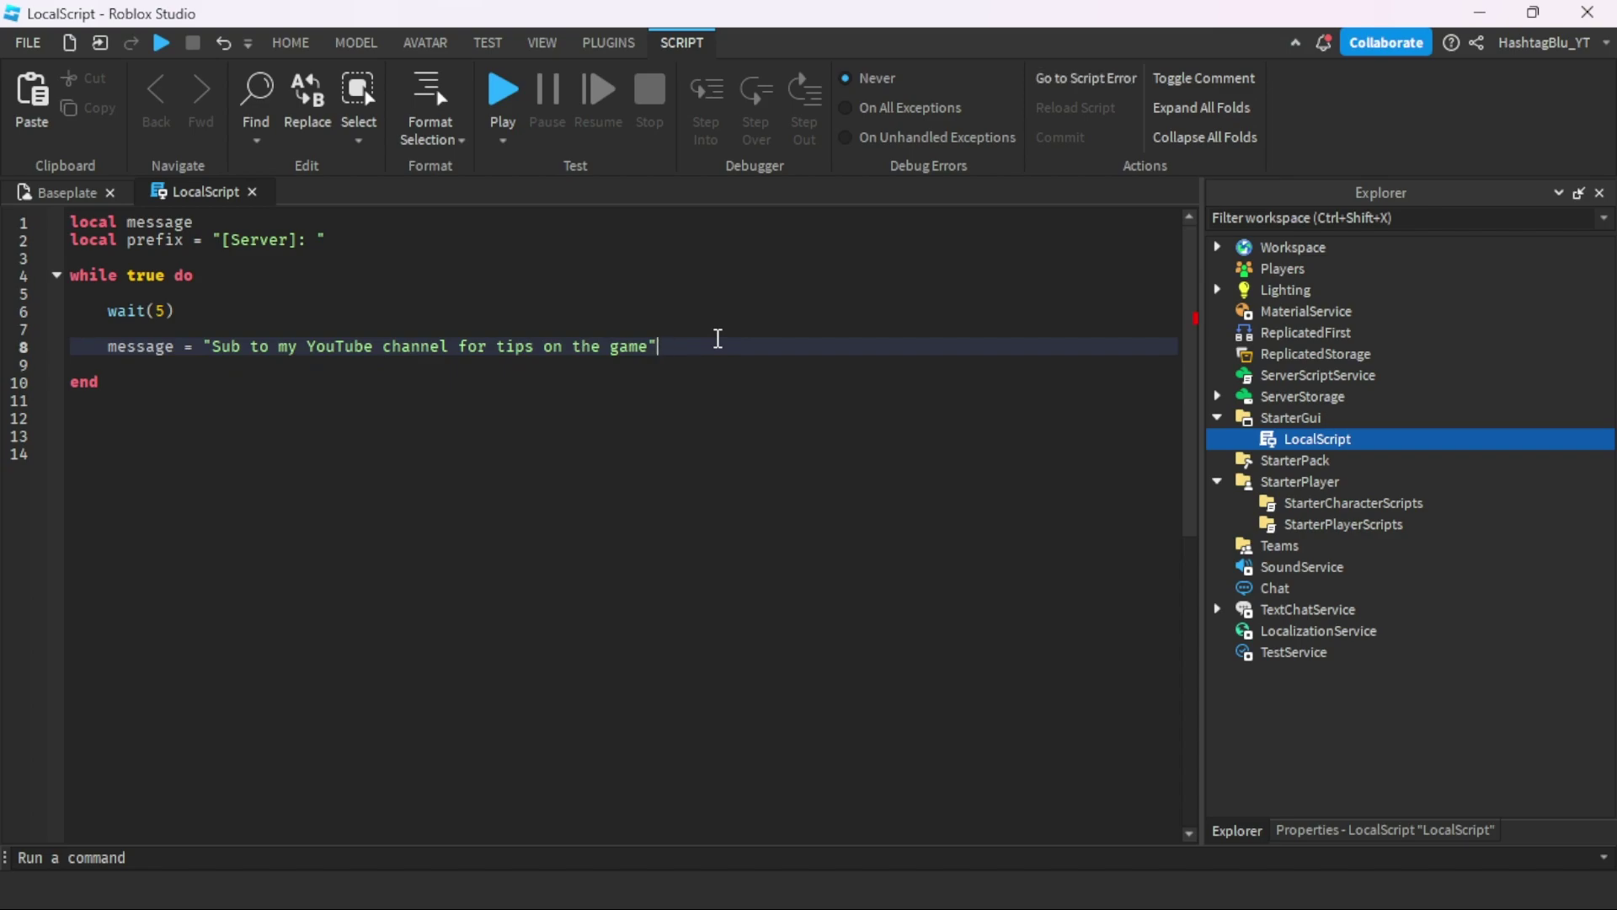
key(Return)
key(ctrl+v)
key(Return)
key(Return)
text(wait()
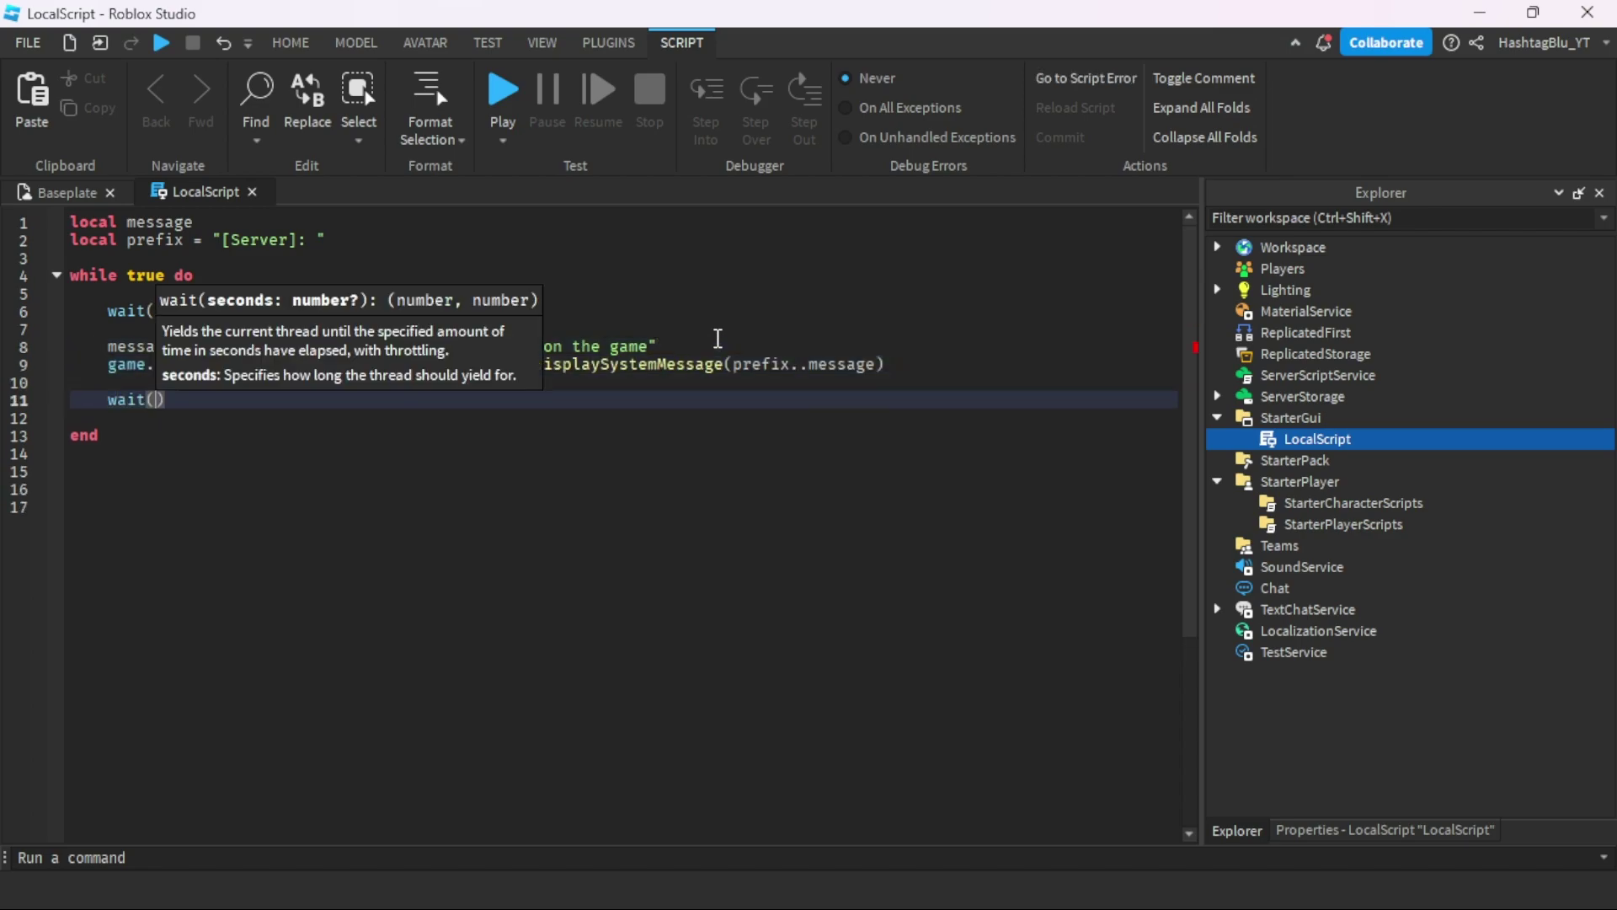
text(5)
key(End)
key(Return)
key(Return)
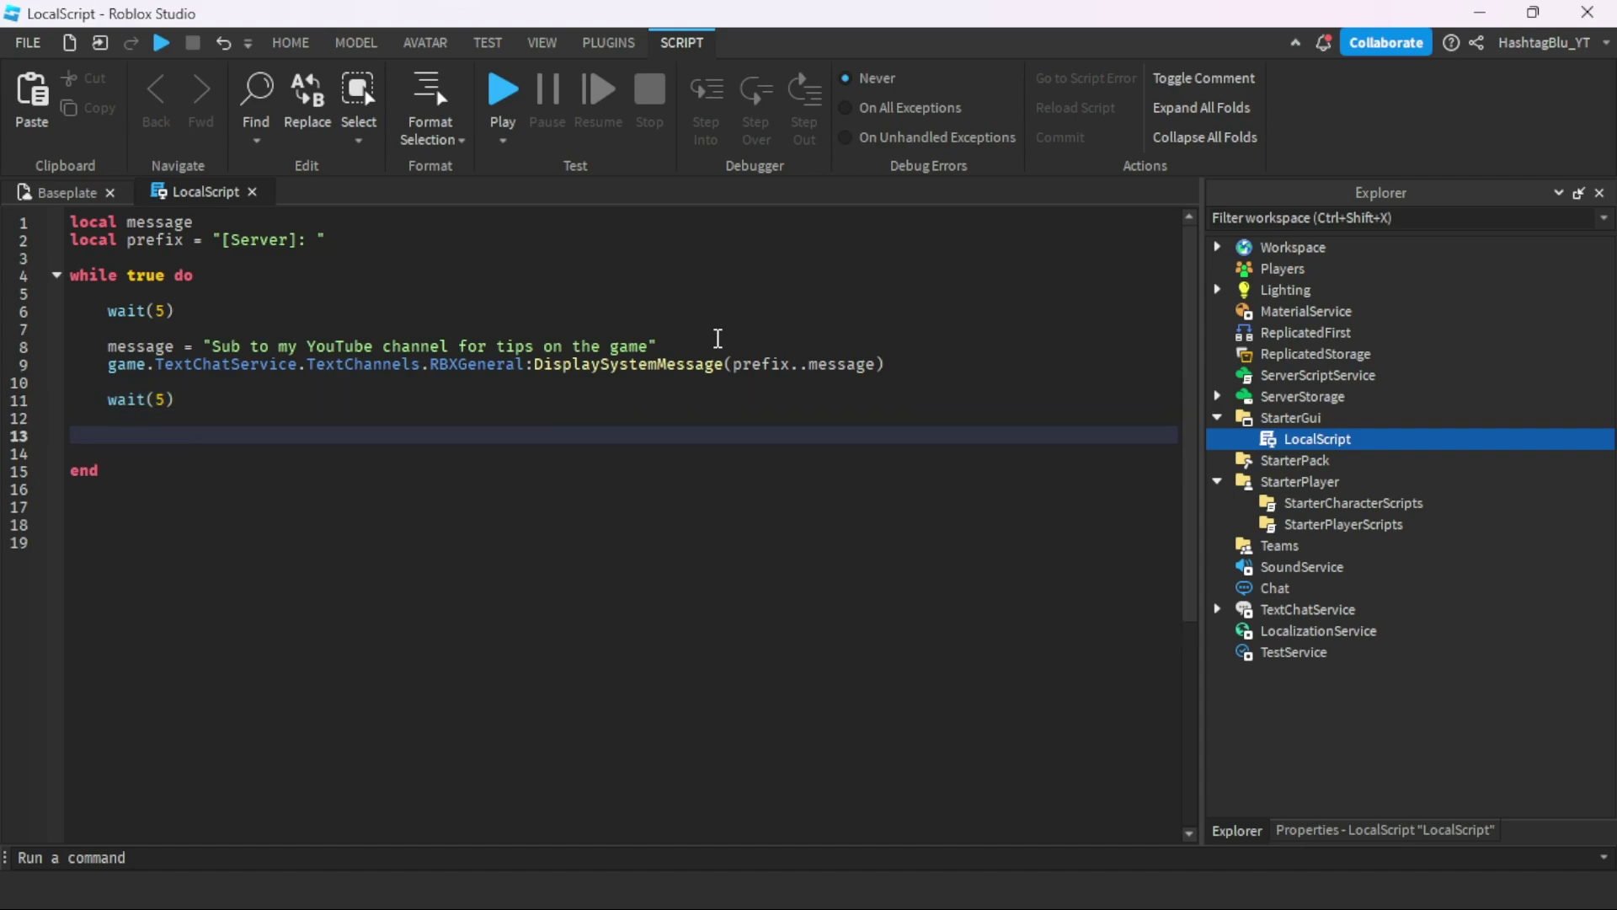
Duplicate the message and display lines onto line 14, selecting the text for 'Follow me on twitter'.
drag(91, 347, 892, 365)
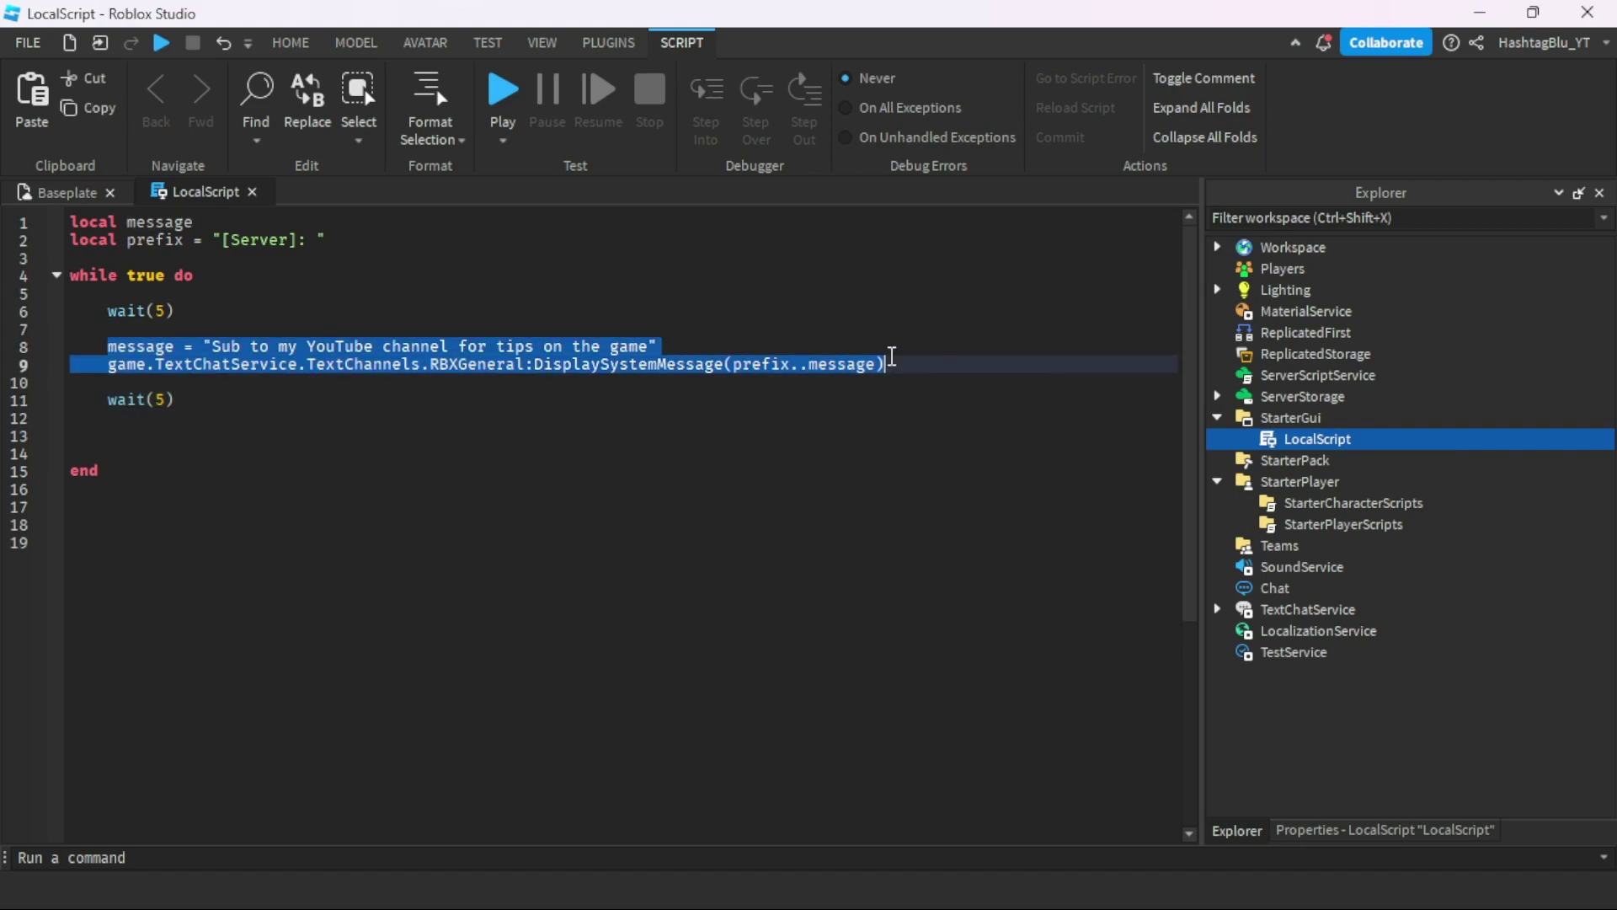
key(ctrl+c)
click(133, 445)
key(ctrl+v)
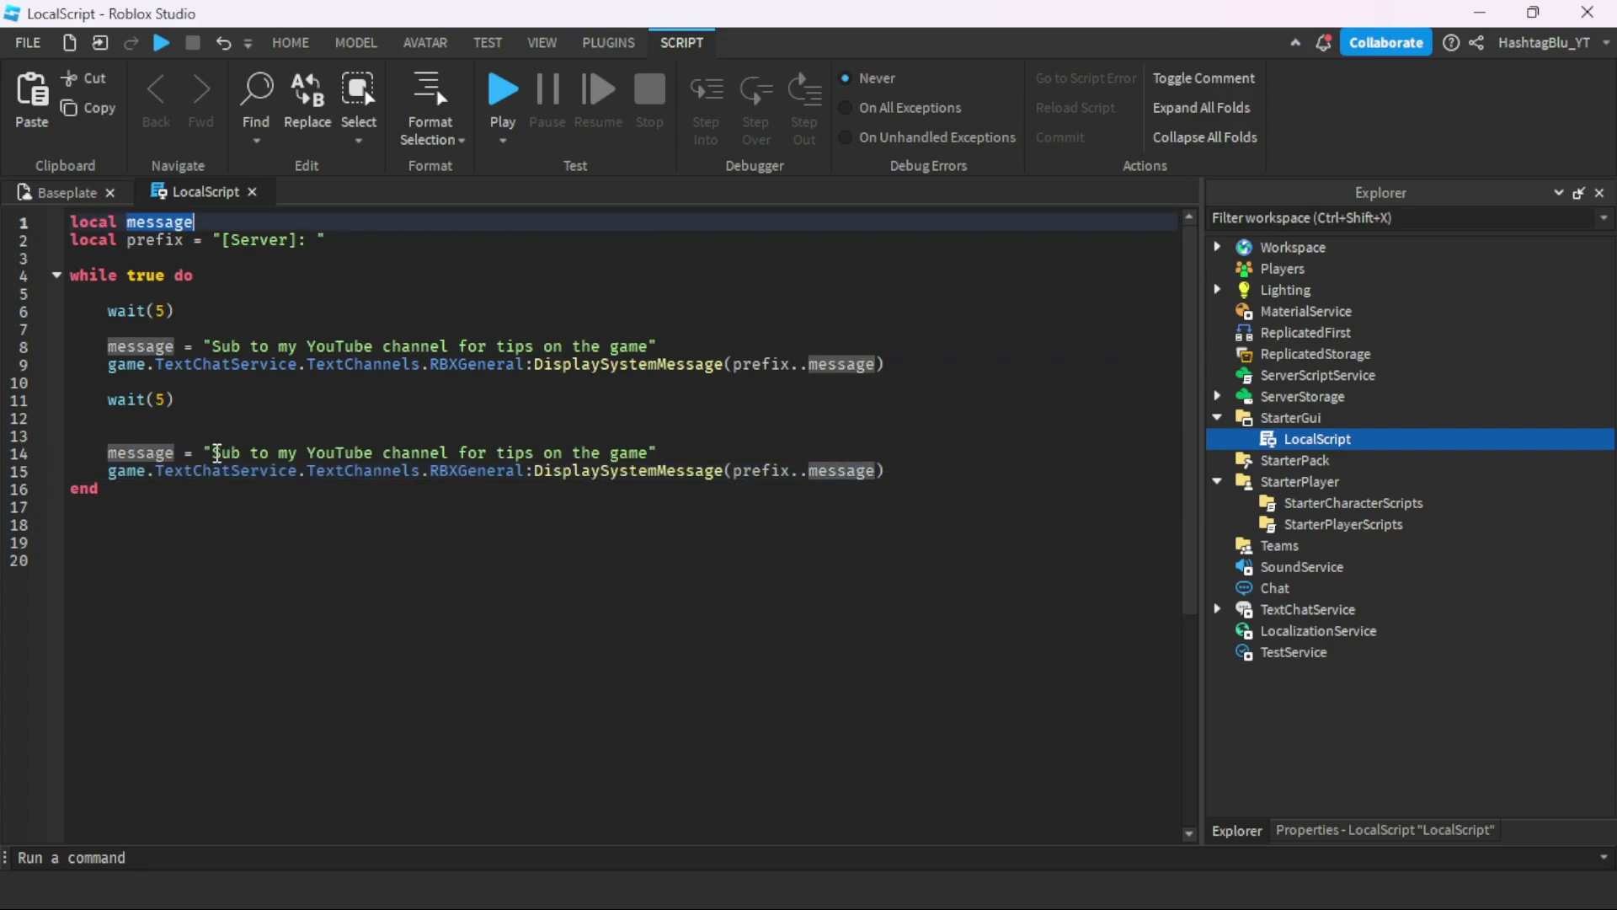
drag(212, 452, 647, 452)
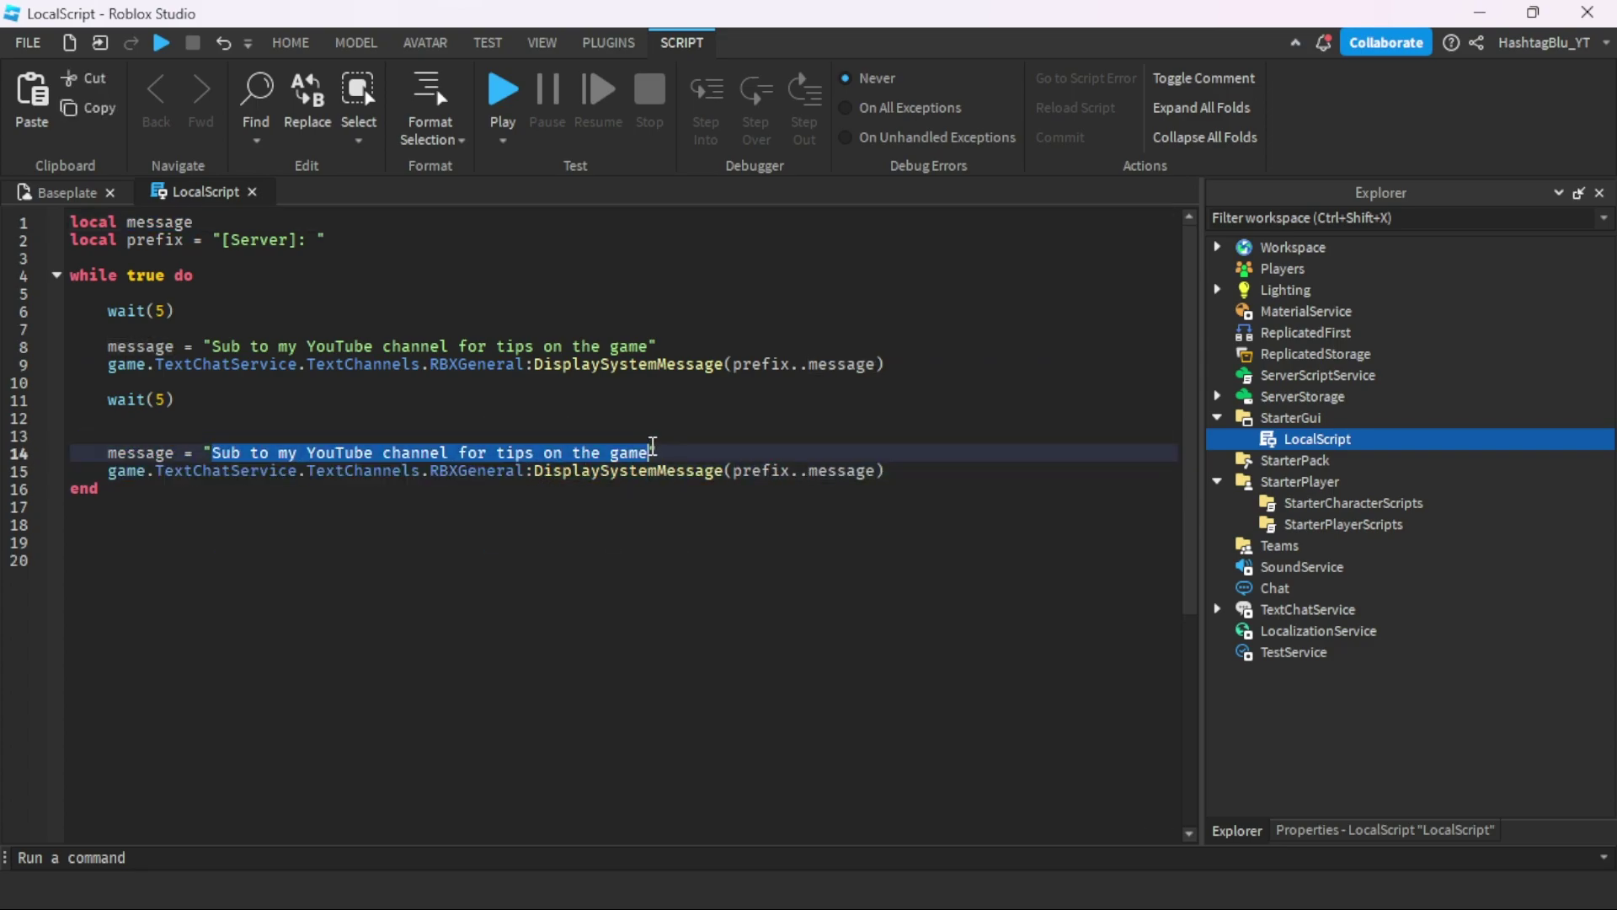
text(Follow me on tw)
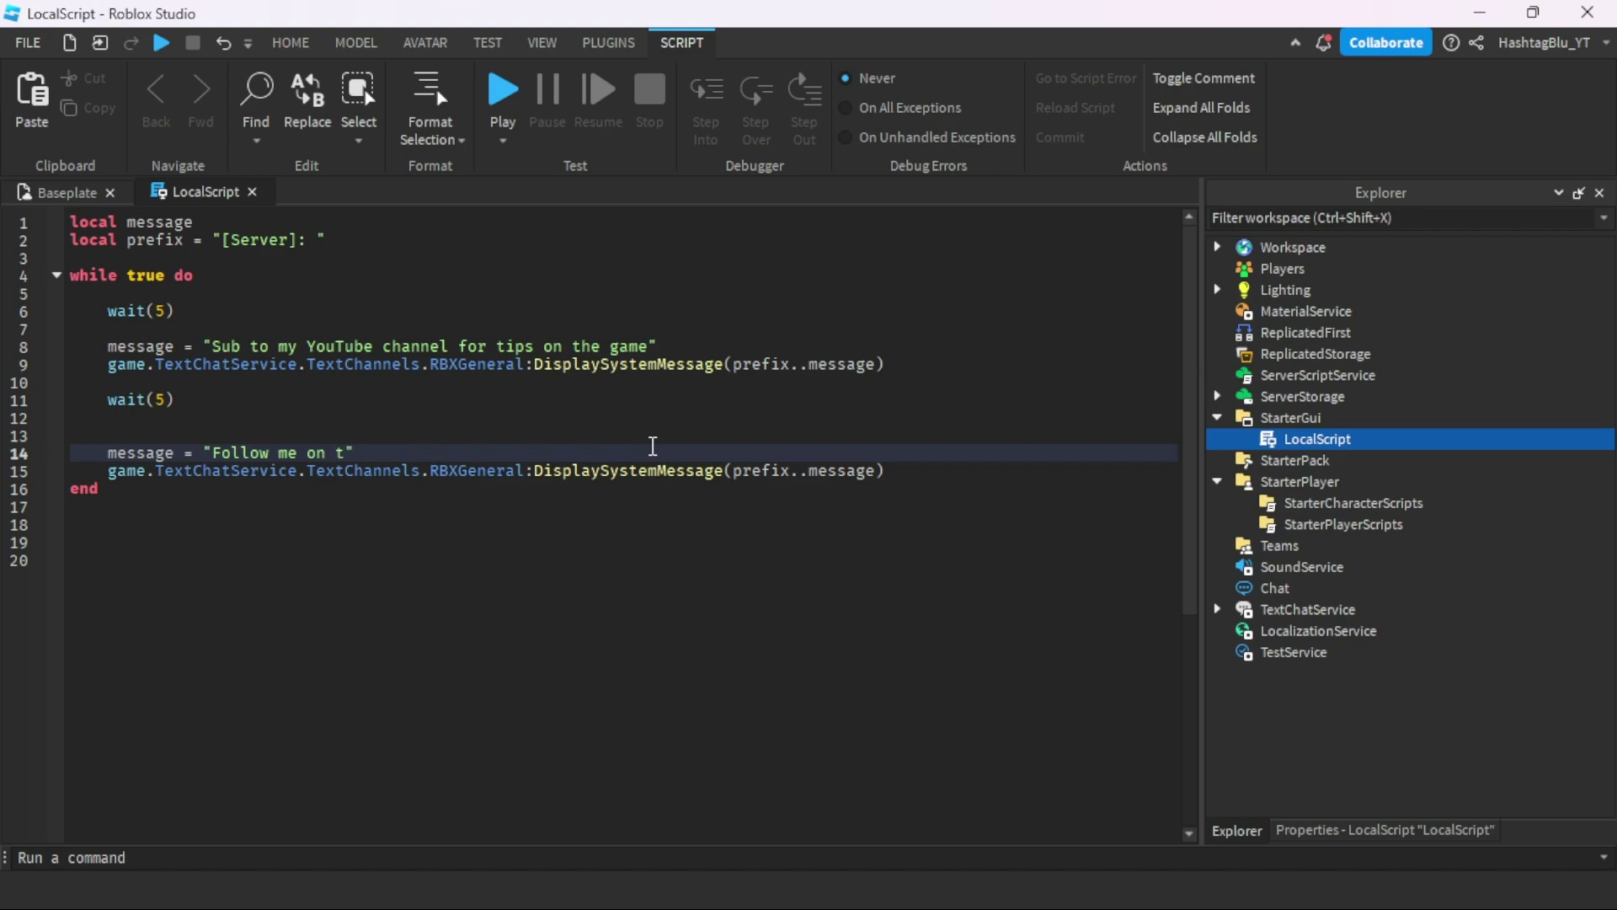
text(itter)
Playtest the game, walking the avatar while both [Server] messages appear in chat, then stop.
click(502, 91)
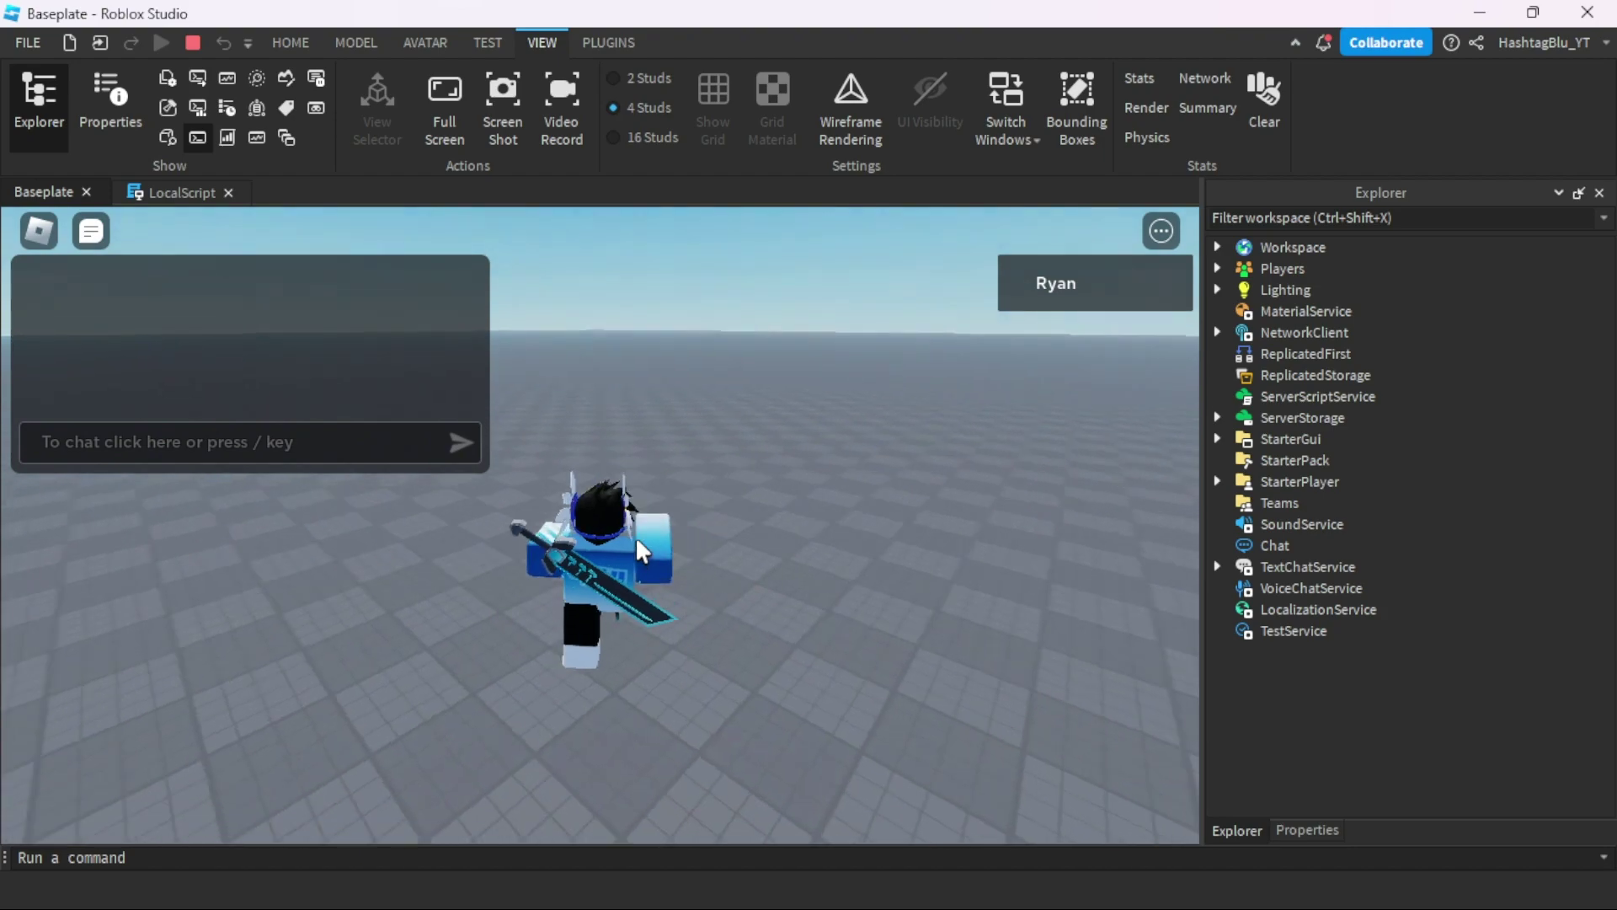
mouse_move(705, 473)
right_down()
mouse_move(642, 550)
mouse_move(531, 543)
right_up()
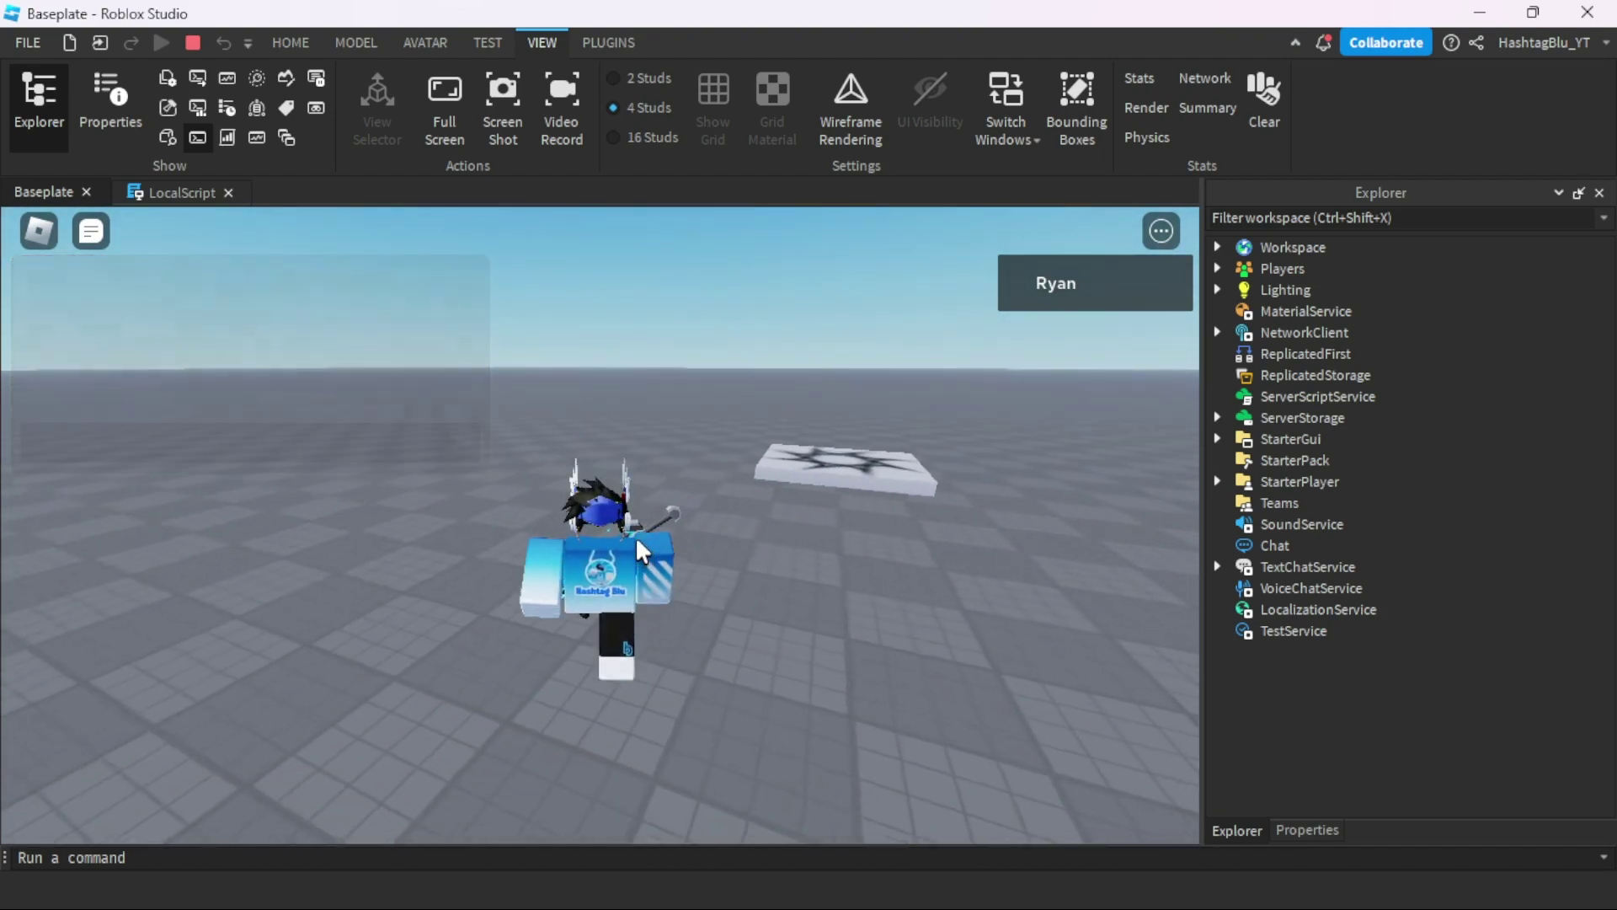
key(w)
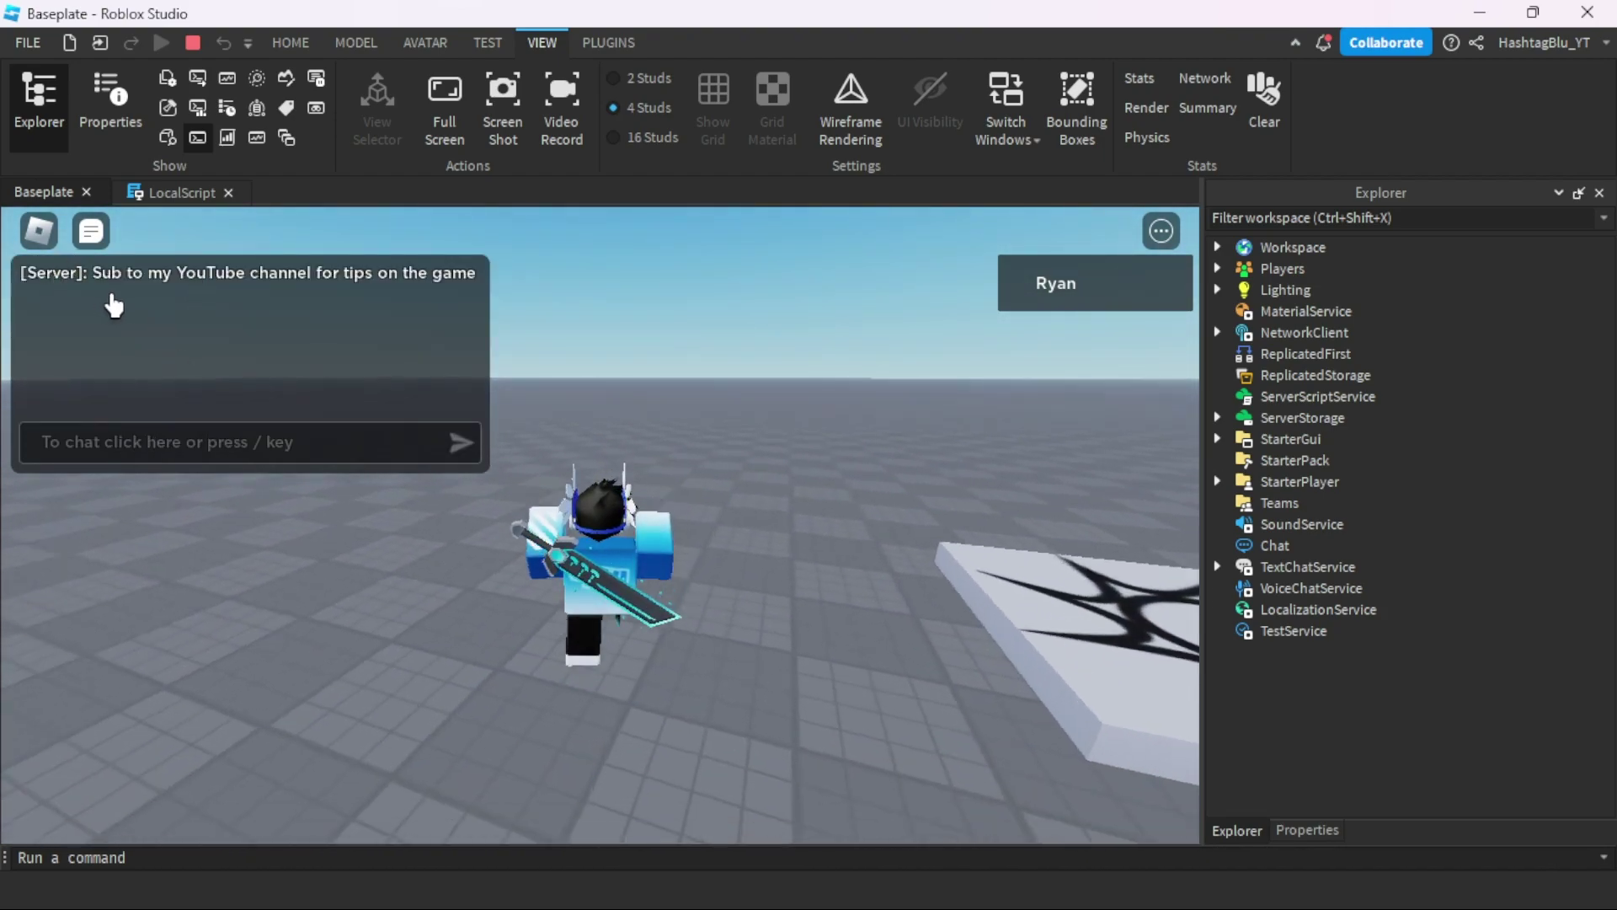
key(w)
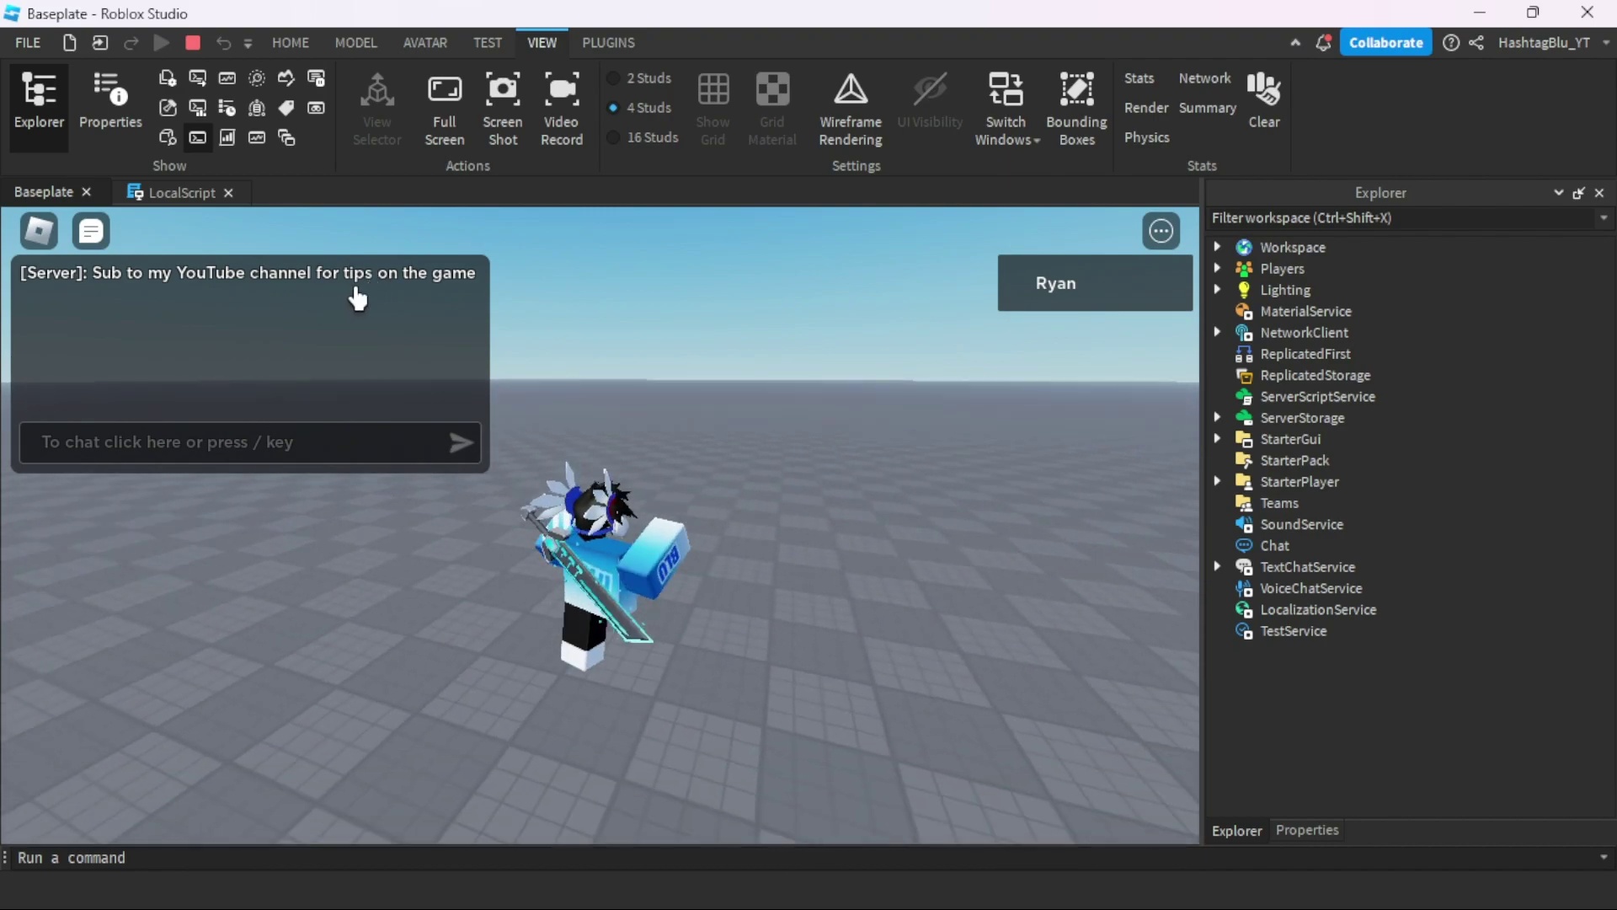
key(w)
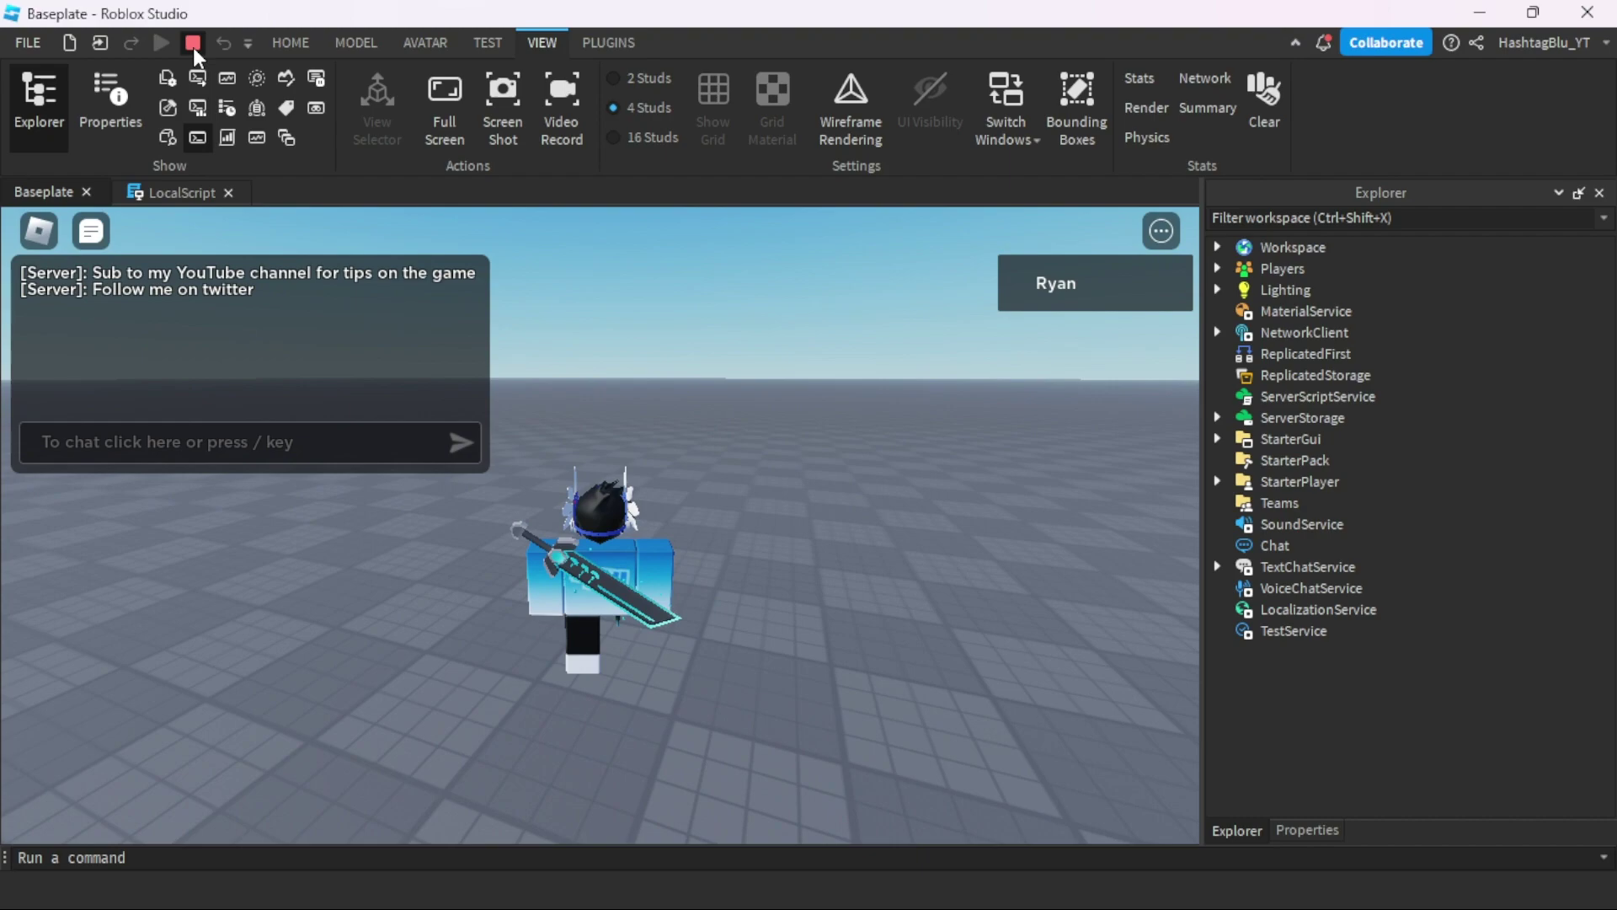
key(shift+F5)
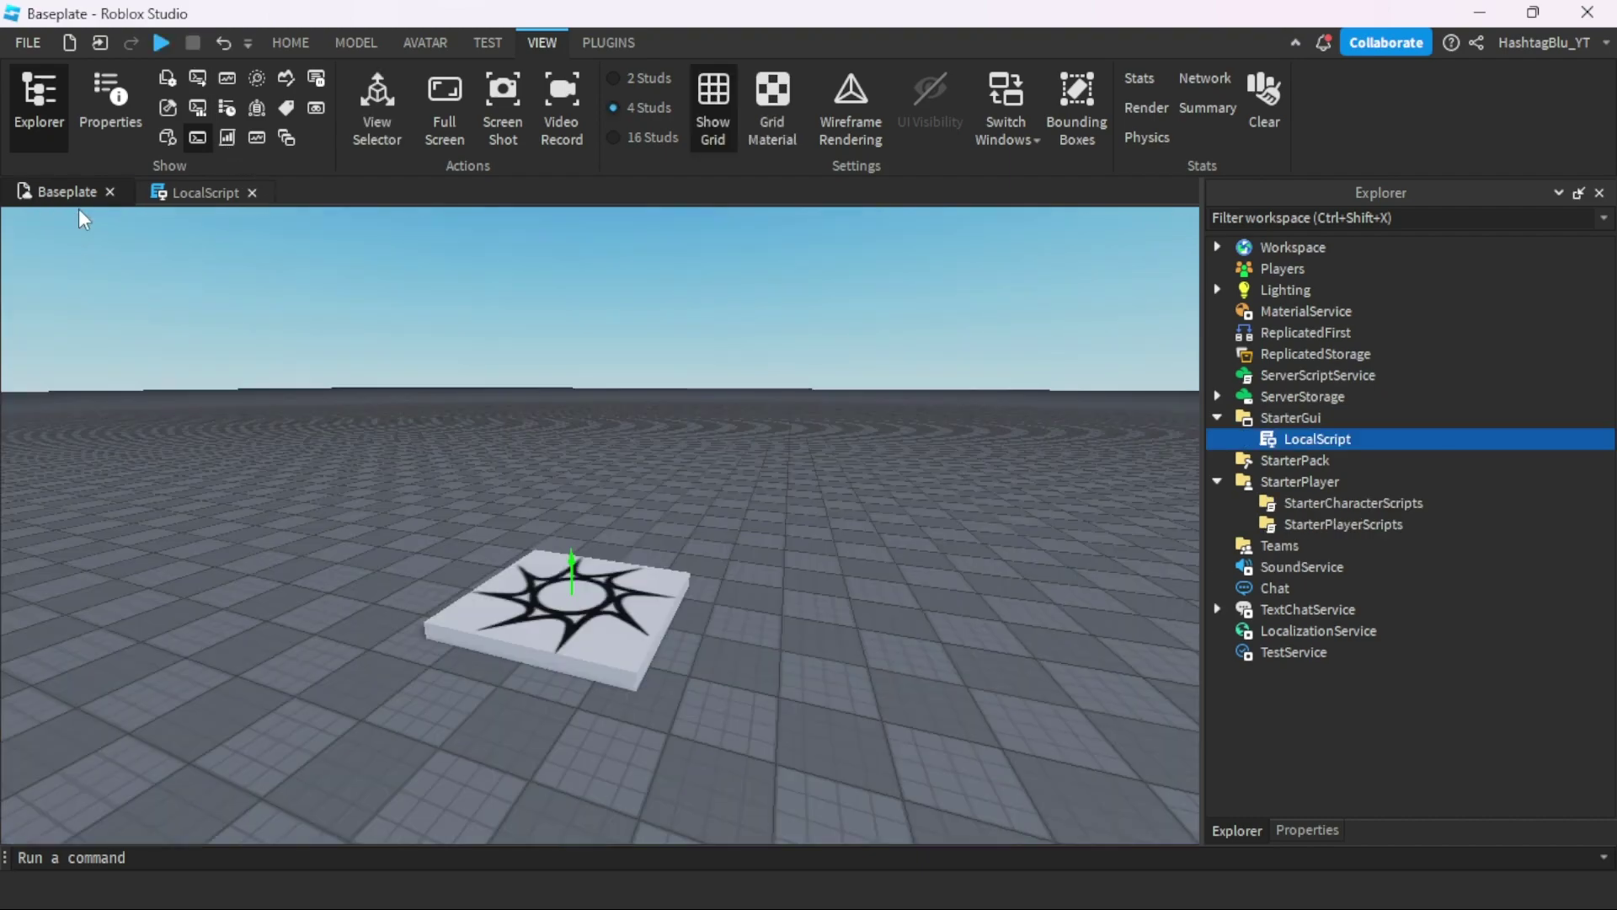
Return to the LocalScript, review the display call on line 9, and place the cursor on line 10.
click(180, 192)
click(550, 488)
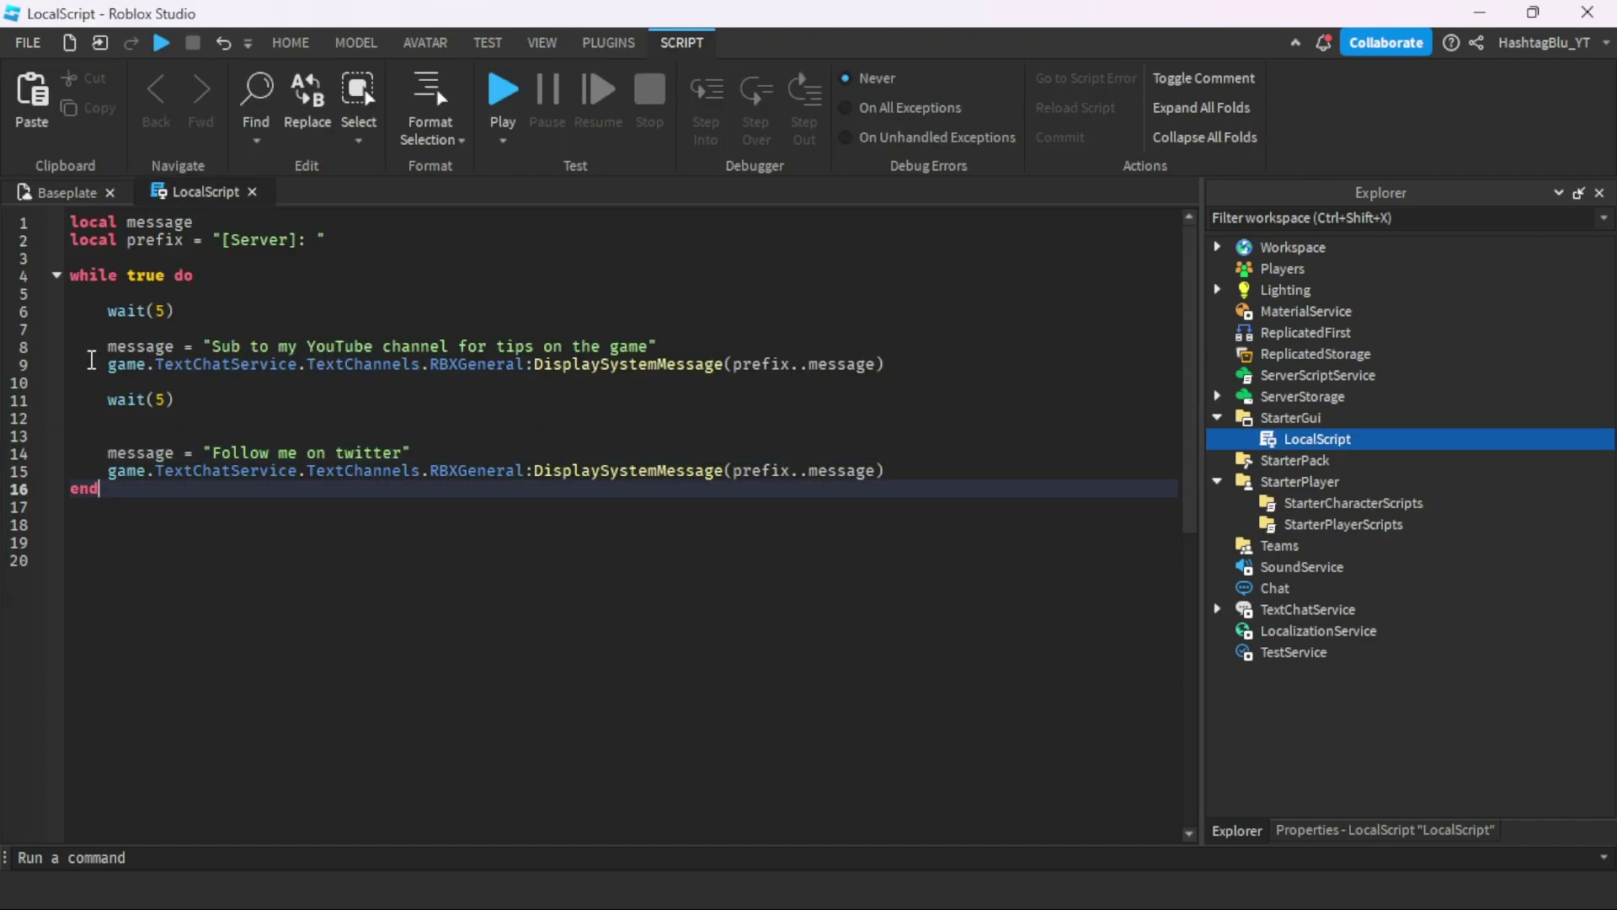
drag(107, 364, 563, 386)
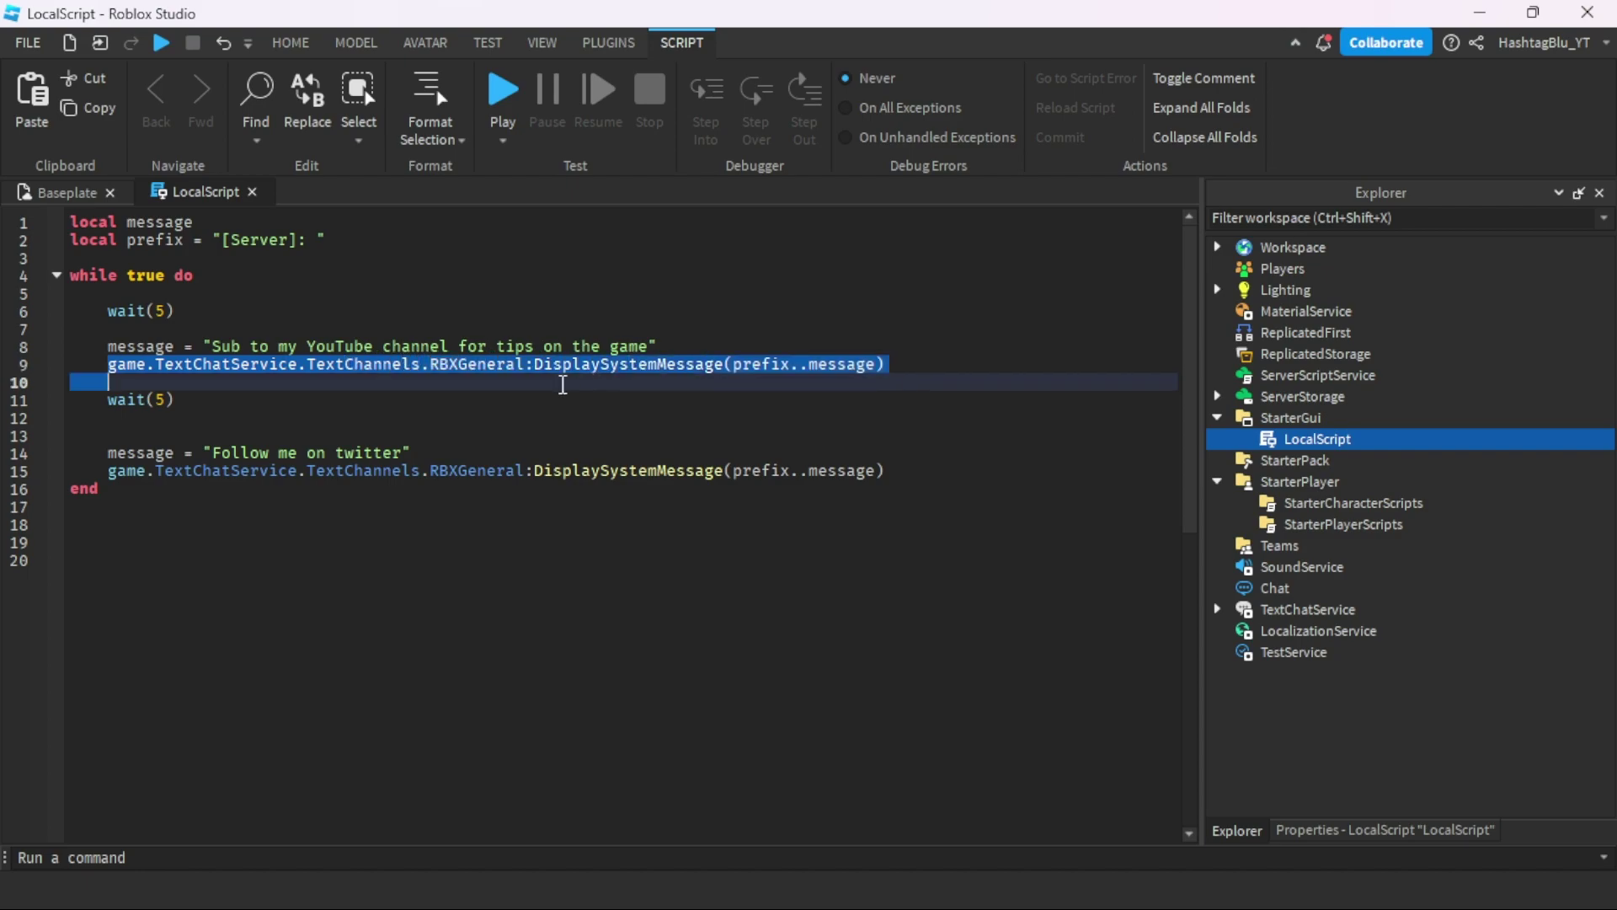
drag(107, 364, 784, 364)
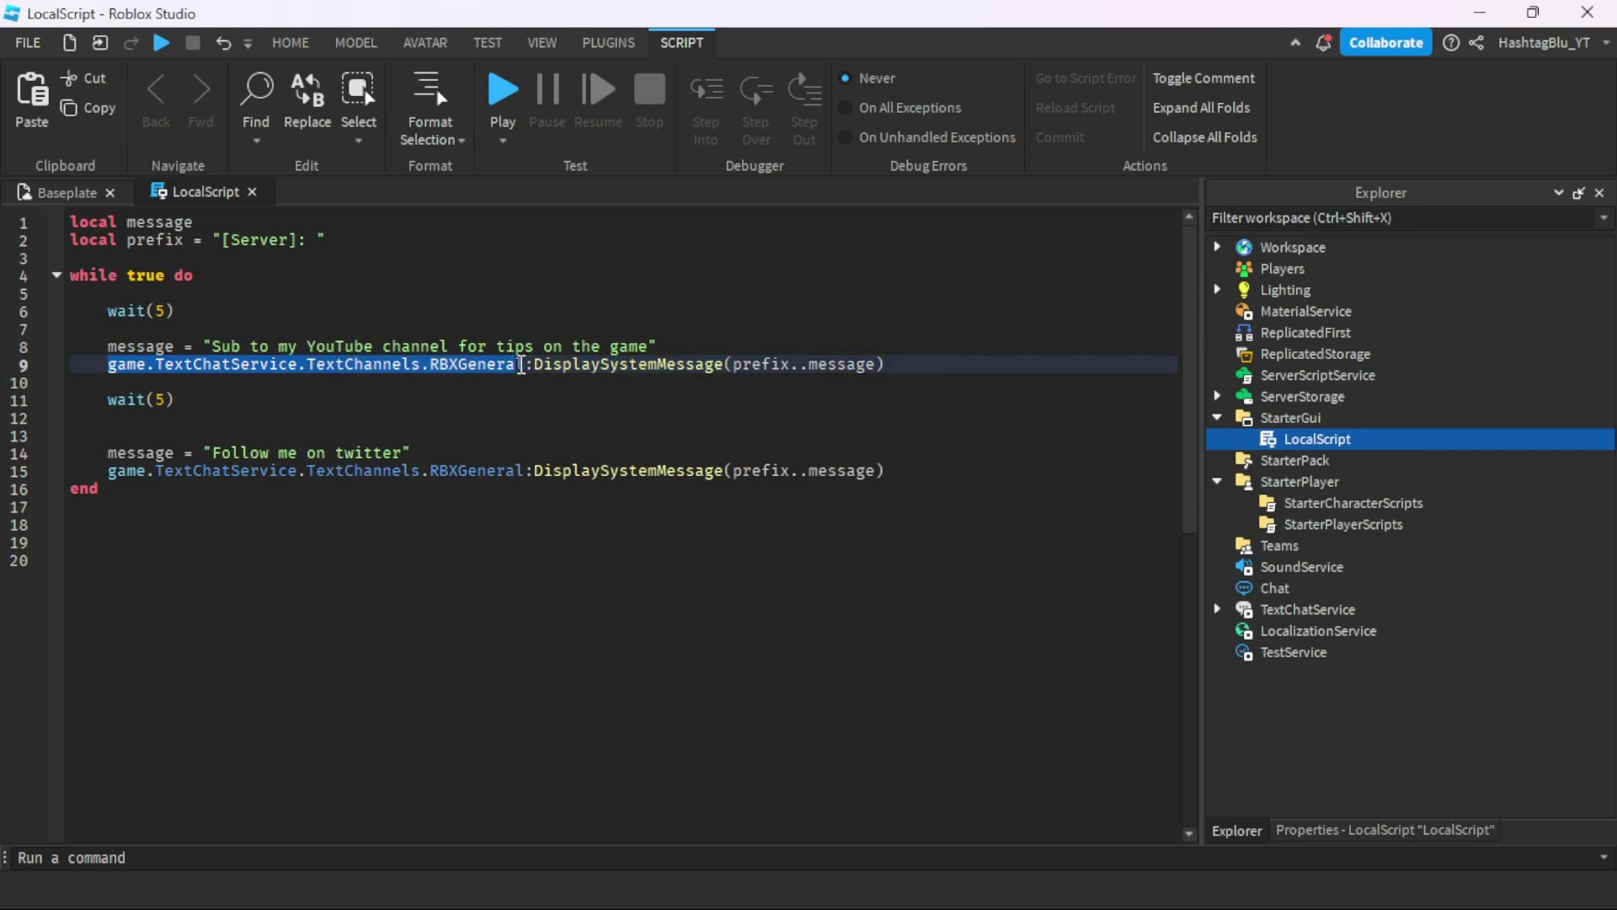
click(789, 365)
click(893, 364)
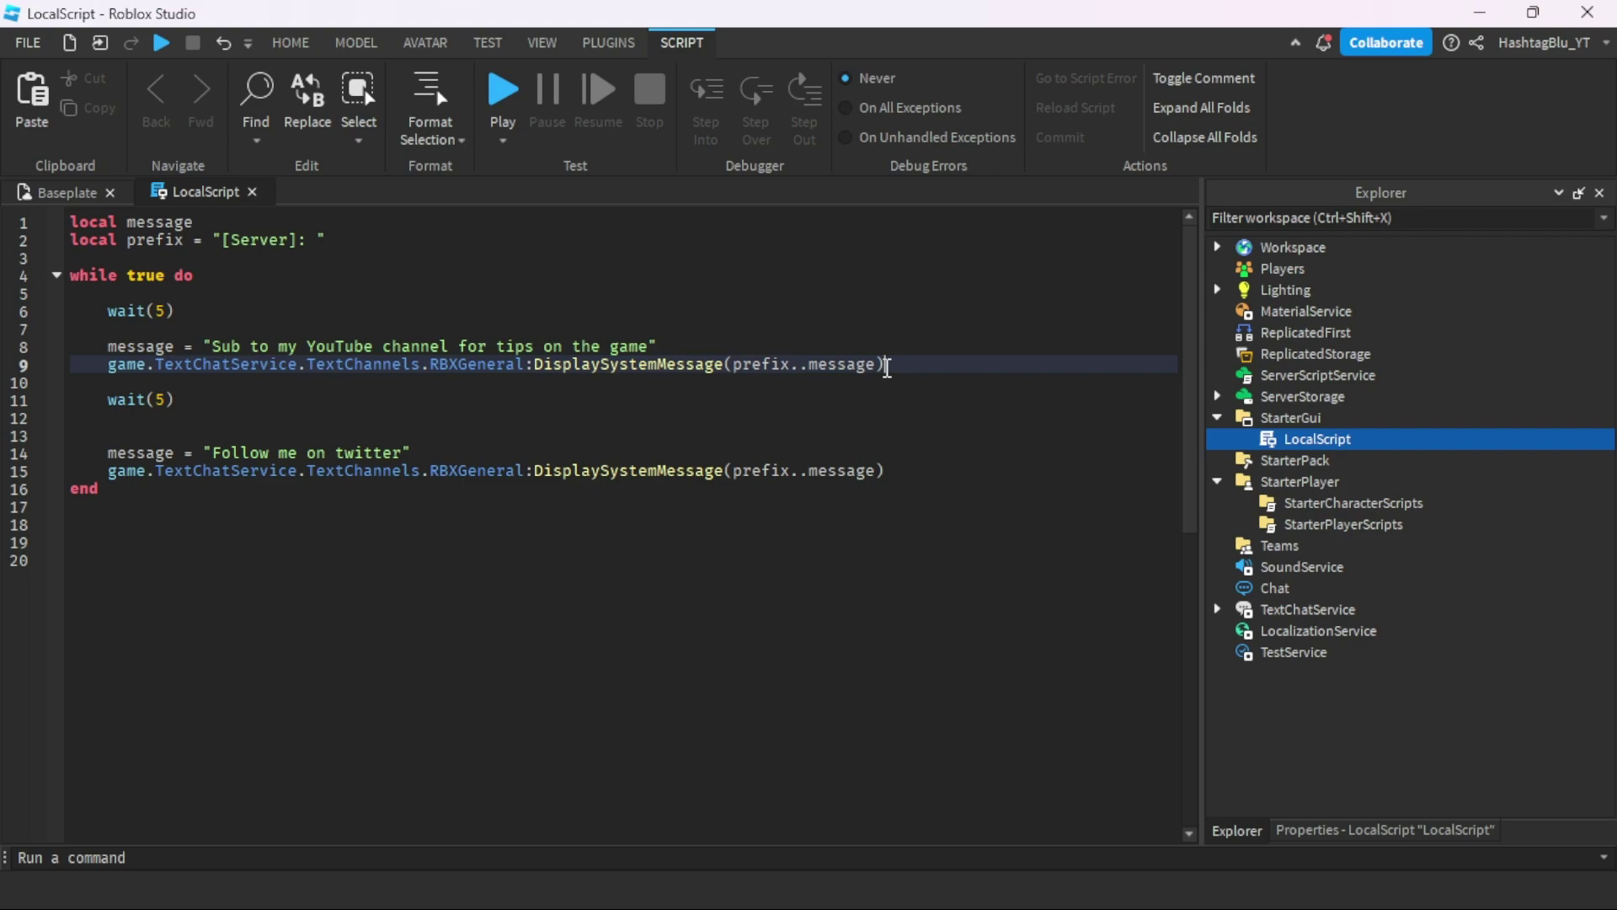
click(566, 382)
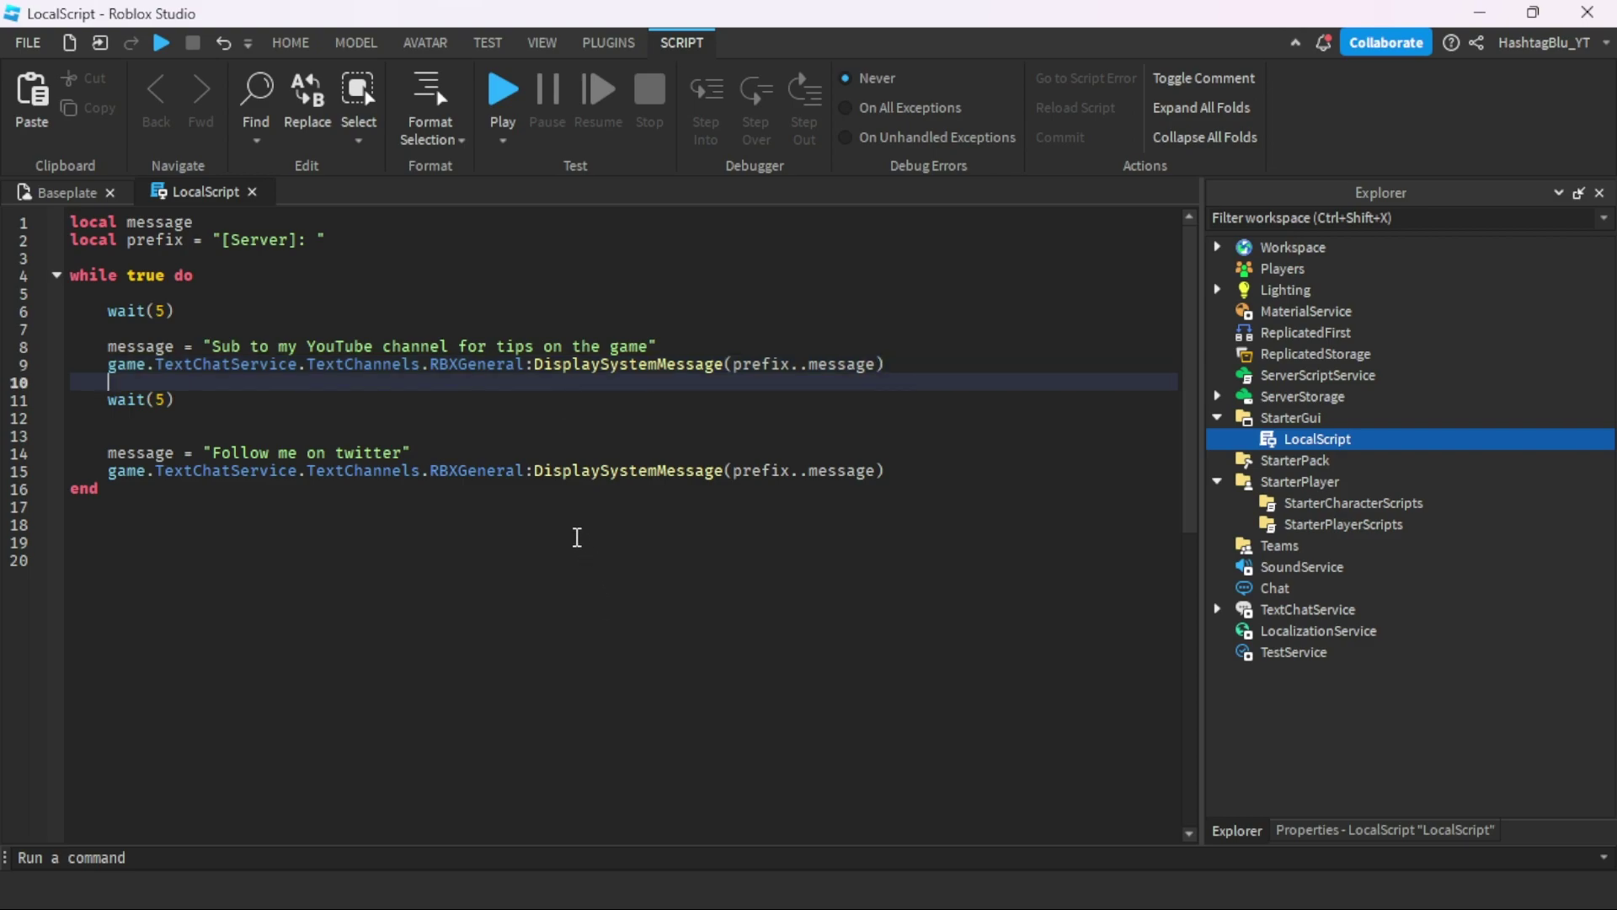